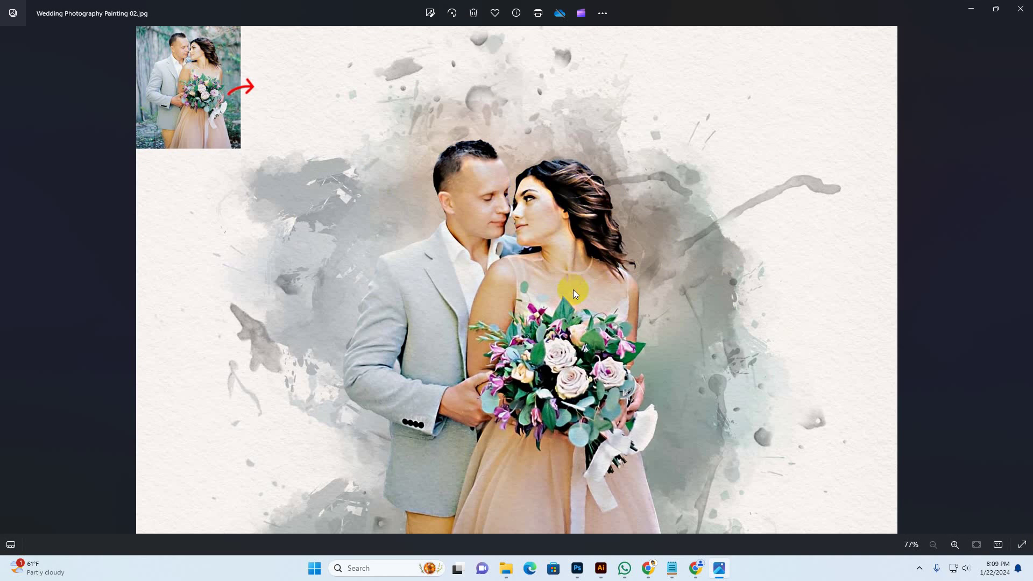
Look through the sample images of the Wedding Photography Painting effect, including the framed mockup, and close the image viewer.
key("Right")
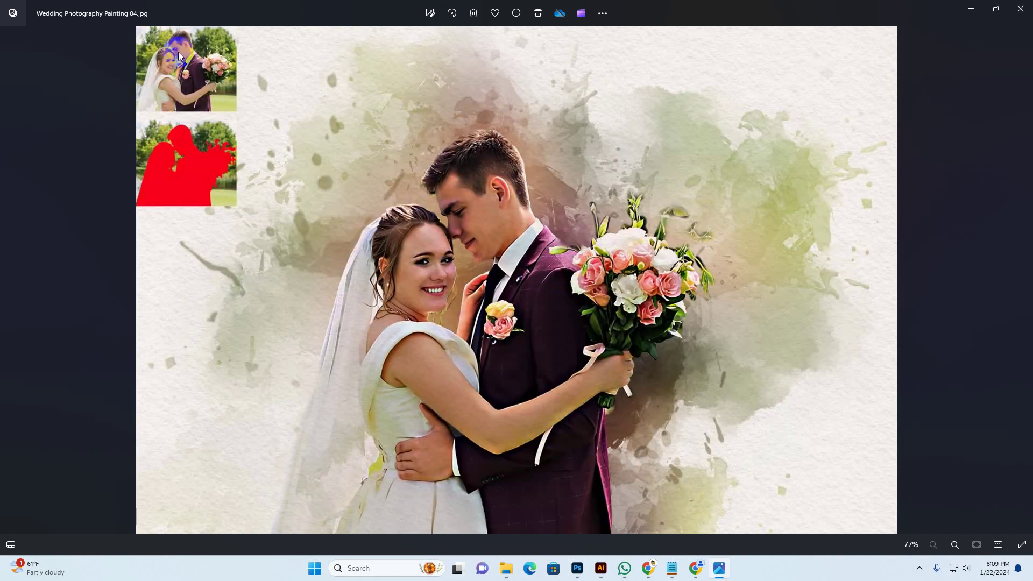
left_click(187, 141)
key("Right")
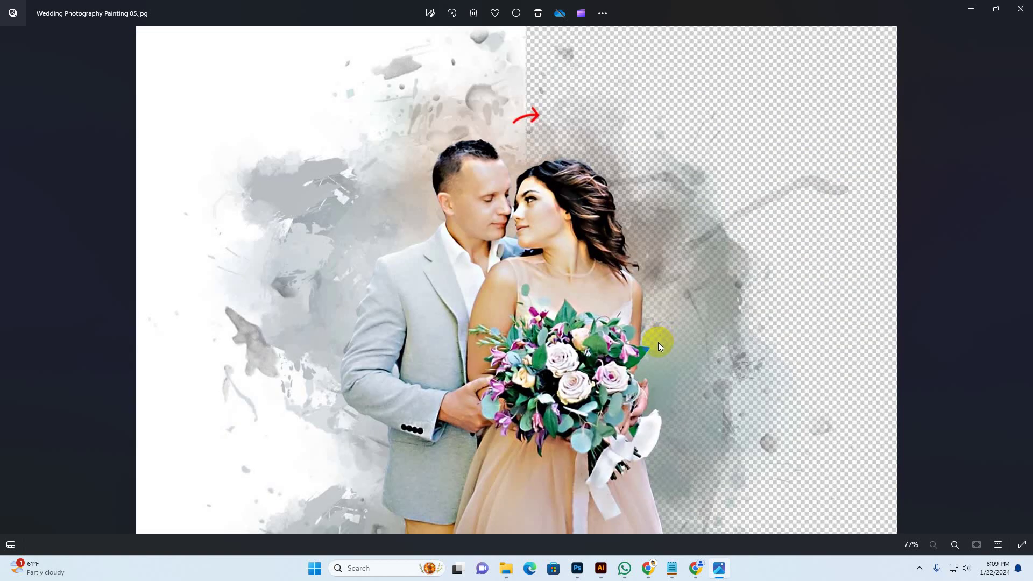
key("Right")
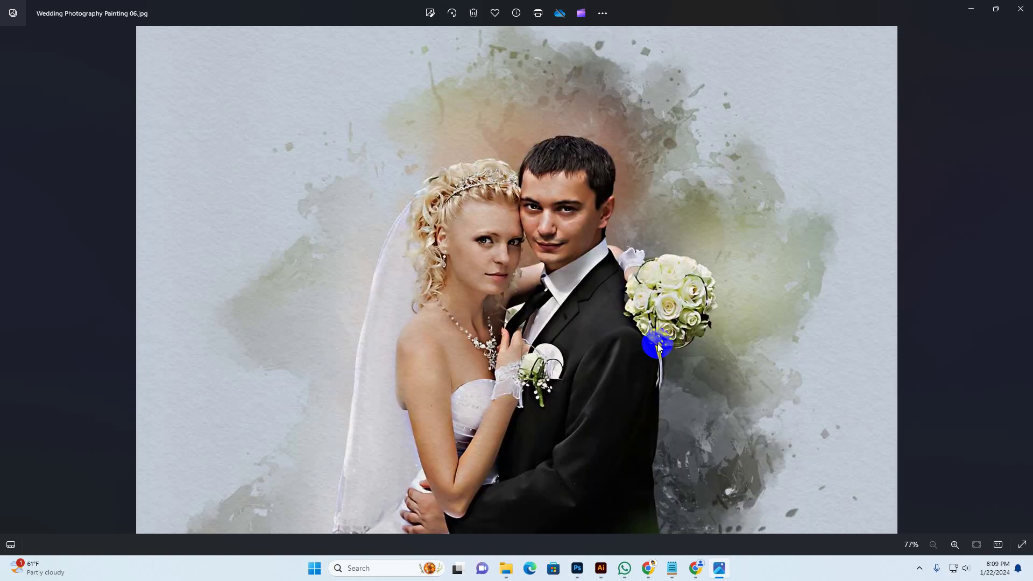
key("Right")
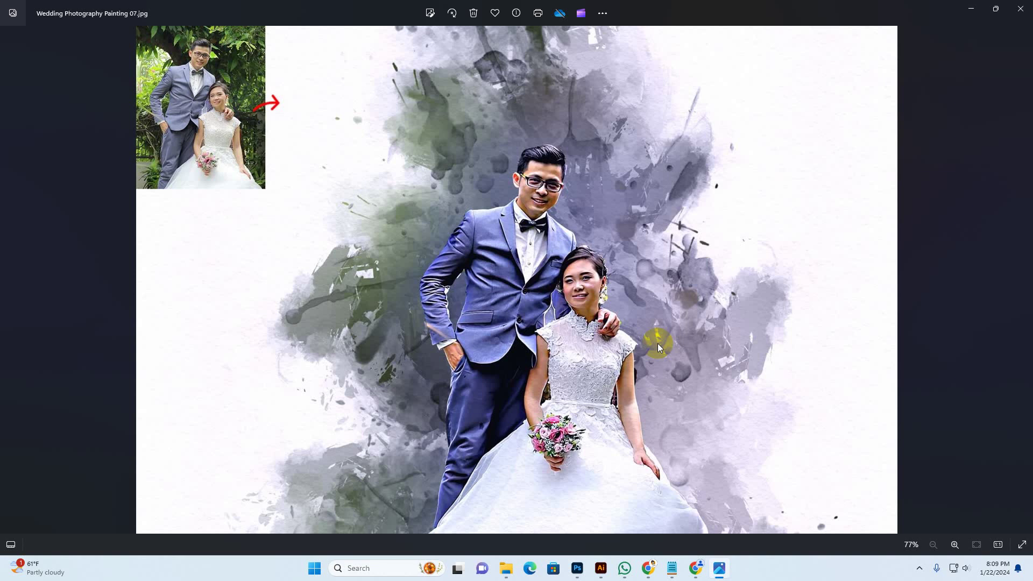
key("Right")
key("Right")
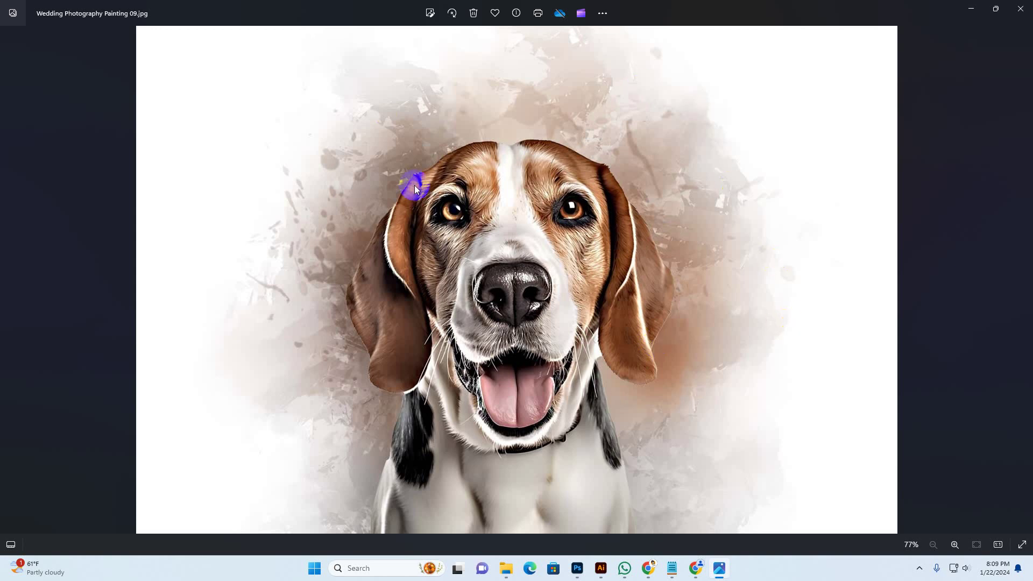
key("Right")
key("Right")
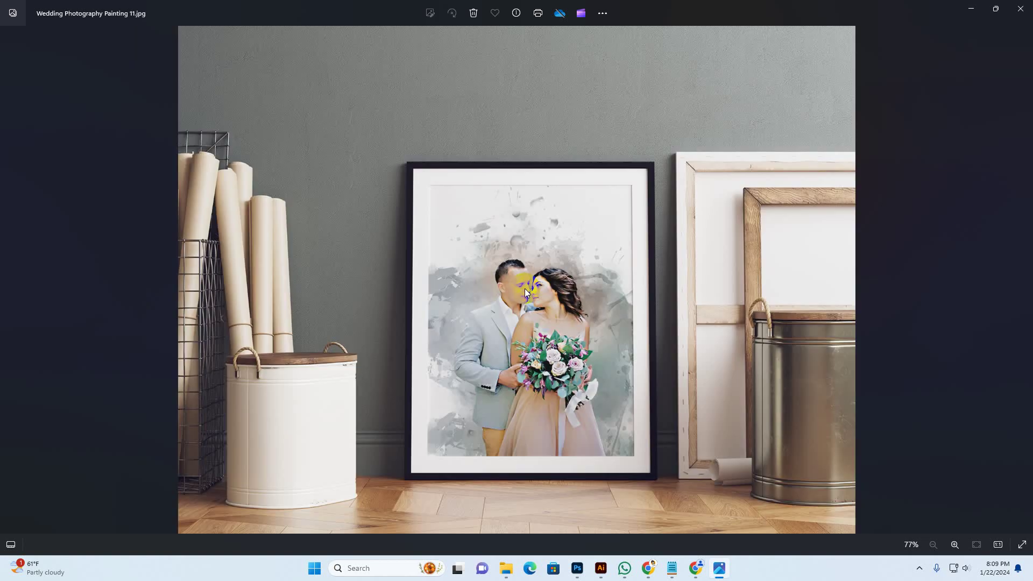
key("Right")
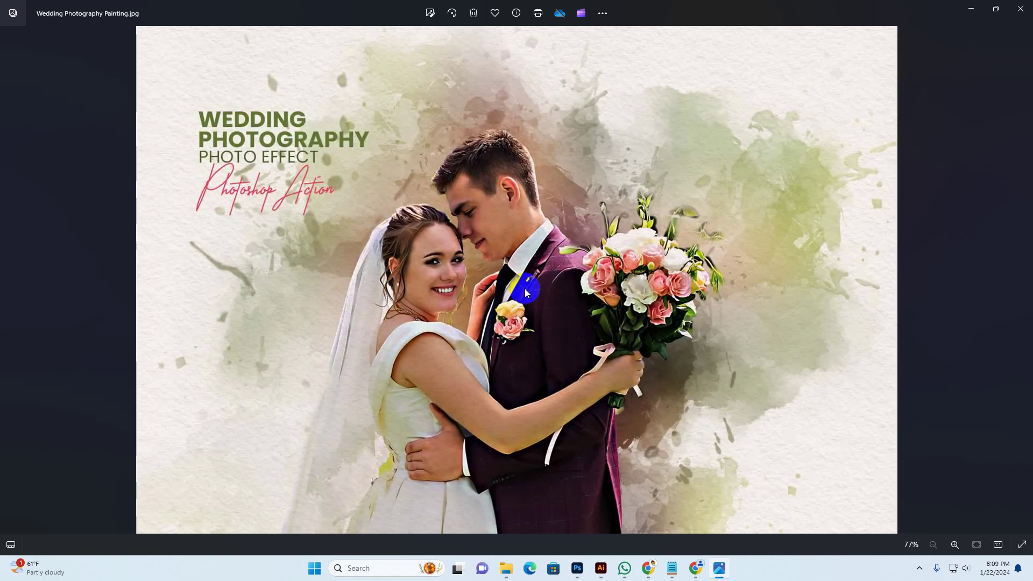
left_click(1020, 8)
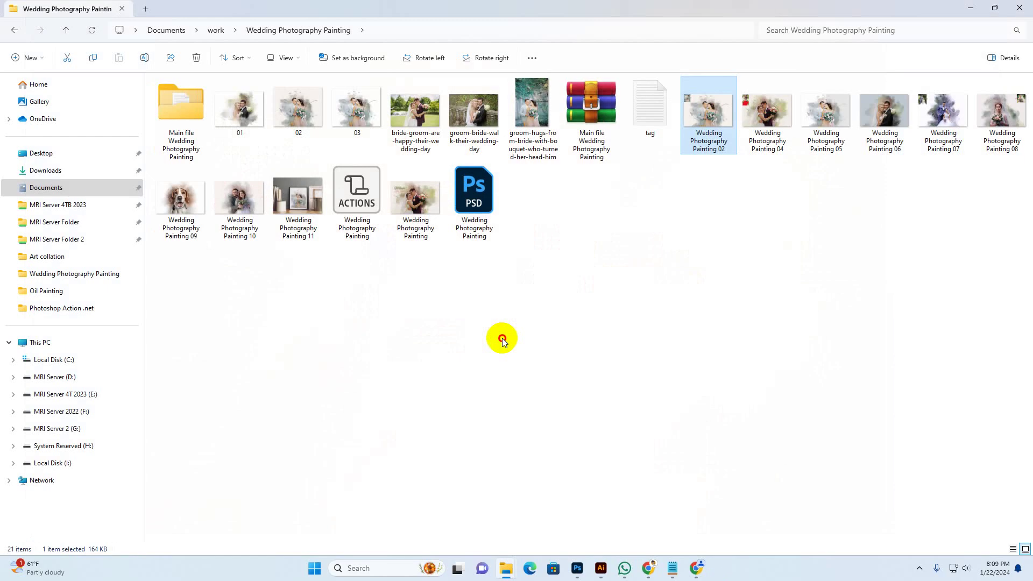
Open the Main file Wedding Photography Painting folder and examine its brushes, help, patterns and action files.
double_click(194, 107)
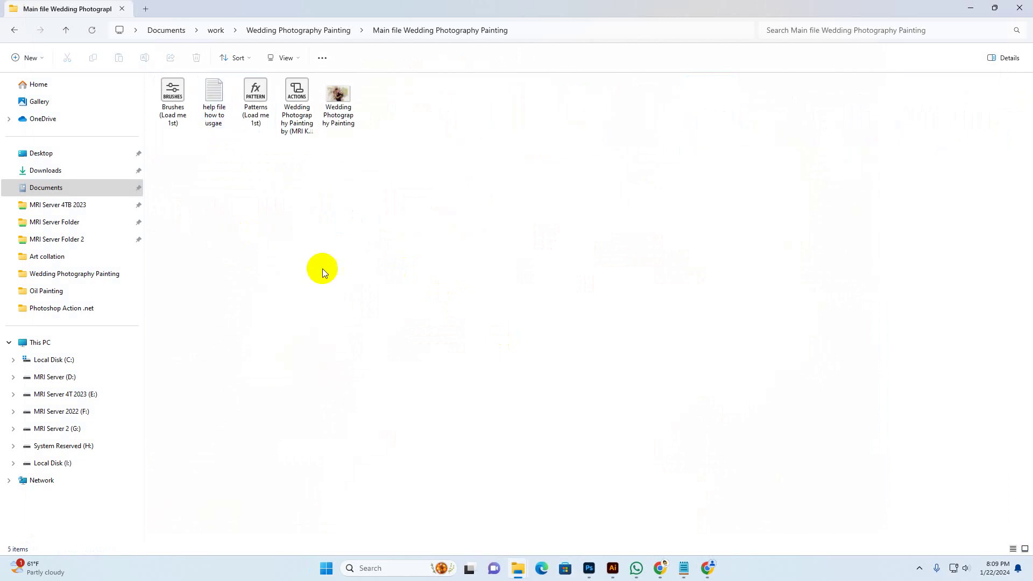
left_click(173, 89)
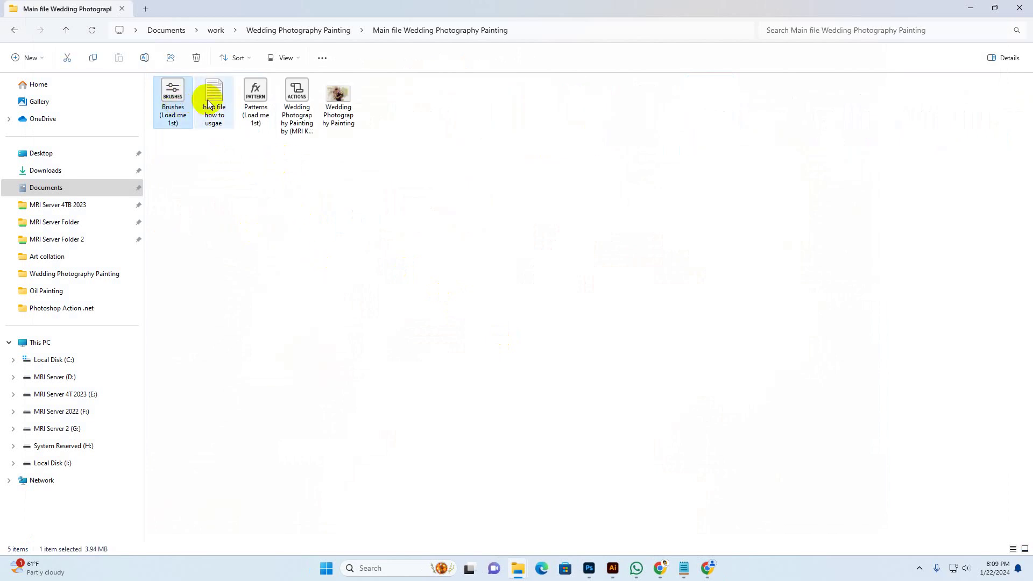
left_click(211, 93)
left_click(259, 101)
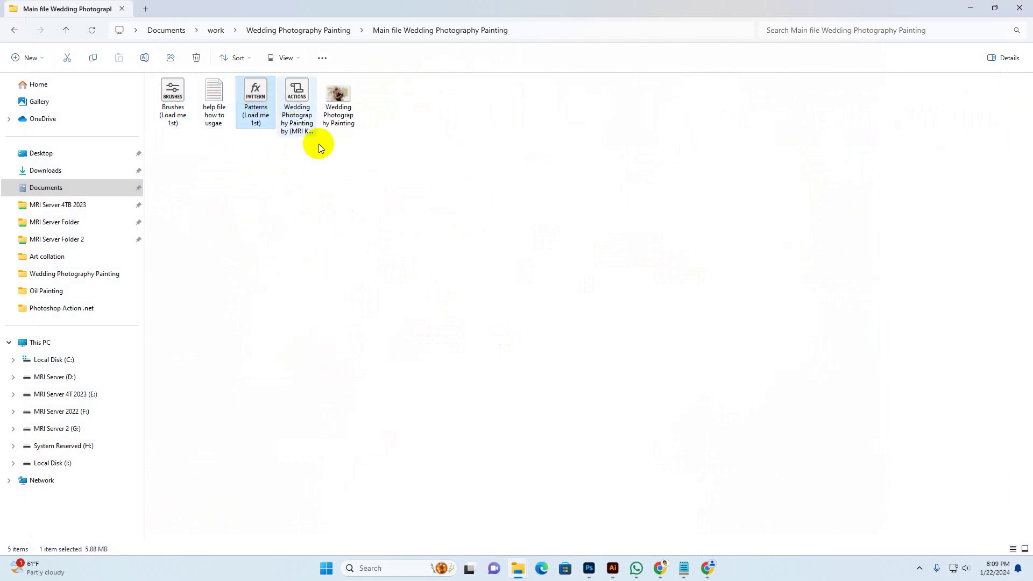
left_click(428, 233)
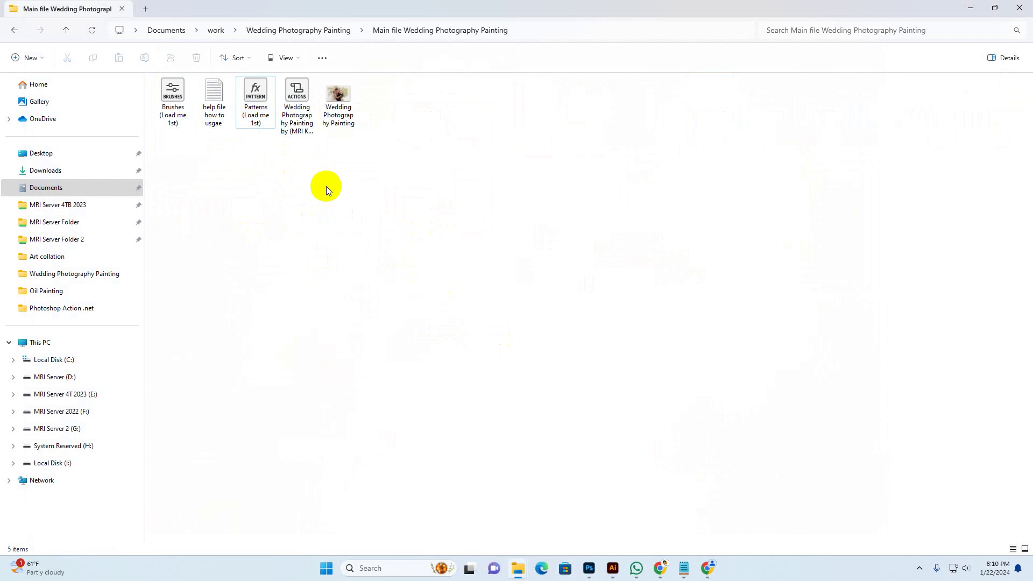
left_click(296, 104)
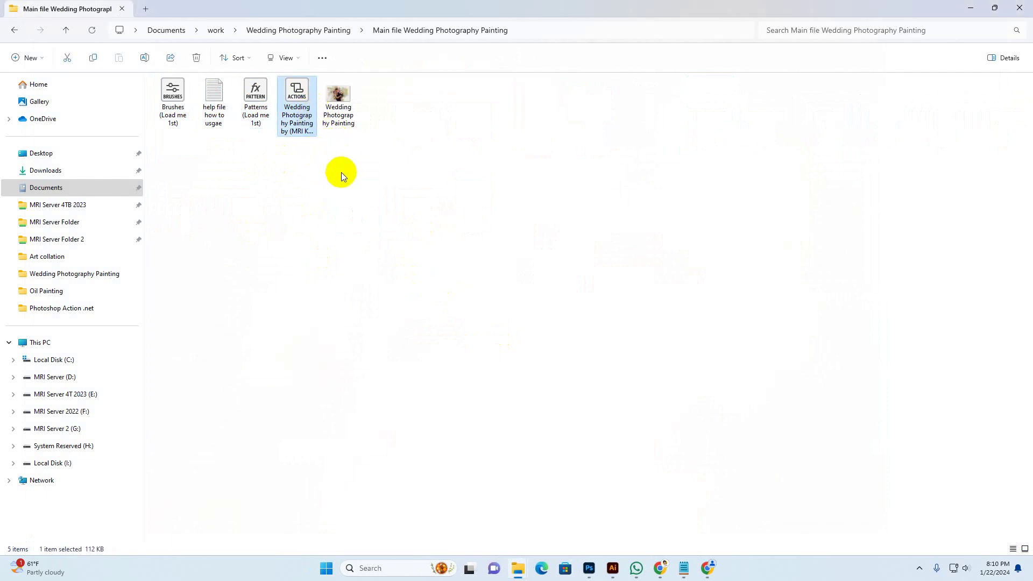
left_click(172, 103)
Open the help file and read its notes on supported versions, photo size and support contact details.
double_click(215, 102)
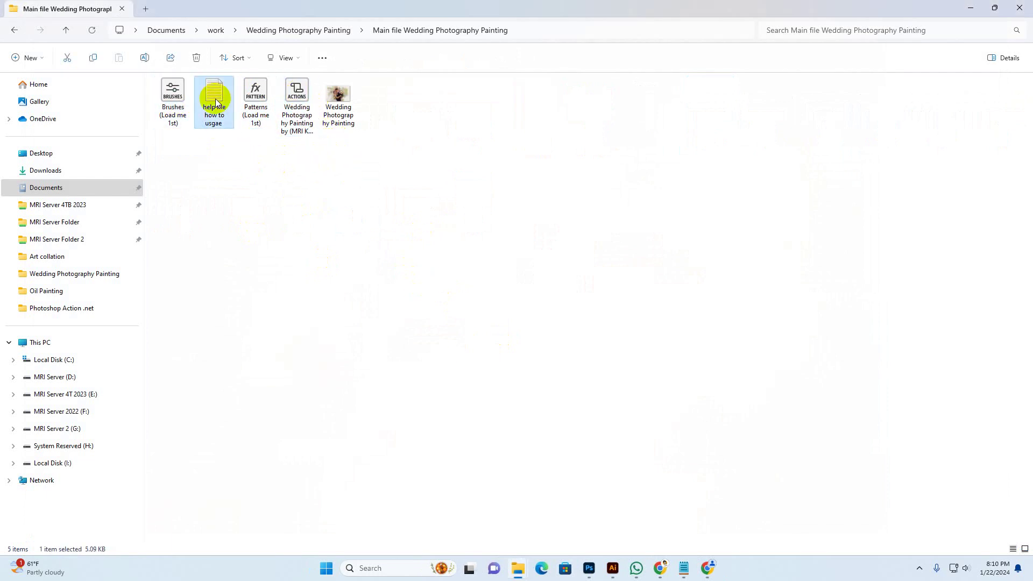
scroll(659, 341, "down", 2)
scroll(659, 341, "down", 3)
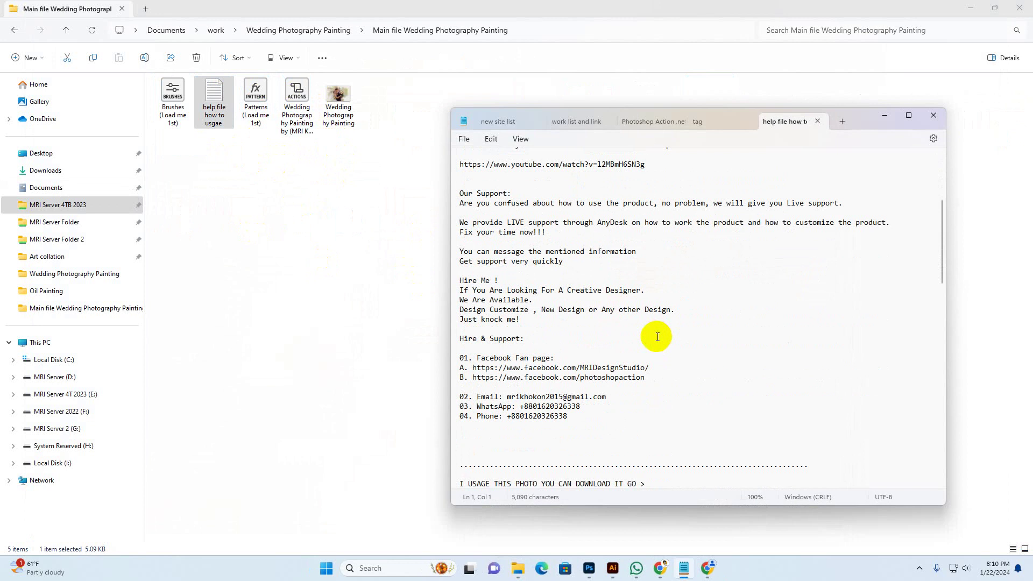
scroll(572, 271, "up", 4)
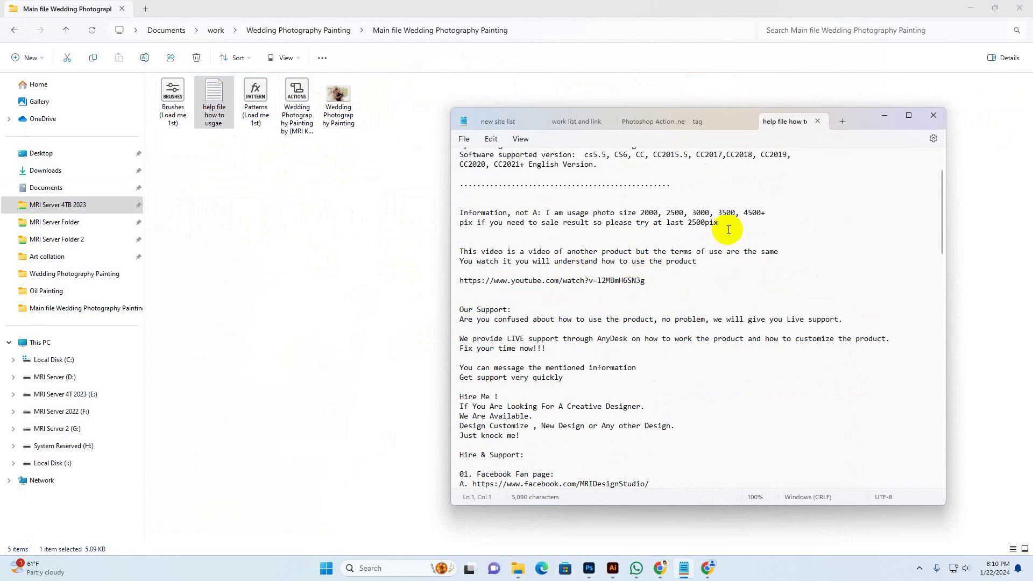
left_click_drag(732, 226, 516, 228)
scroll(628, 310, "down", 4)
scroll(628, 311, "down", 1)
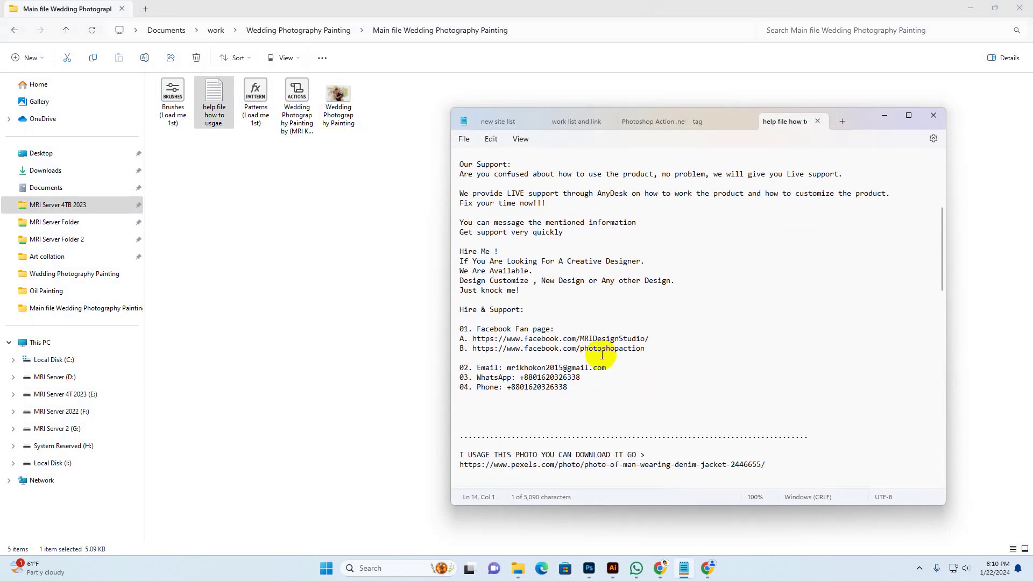
left_click_drag(579, 388, 477, 290)
Read the help file's action usage instructions, including the "brush" layer naming rule, and close the file and text editor window.
scroll(611, 379, "down", 3)
scroll(611, 382, "down", 10)
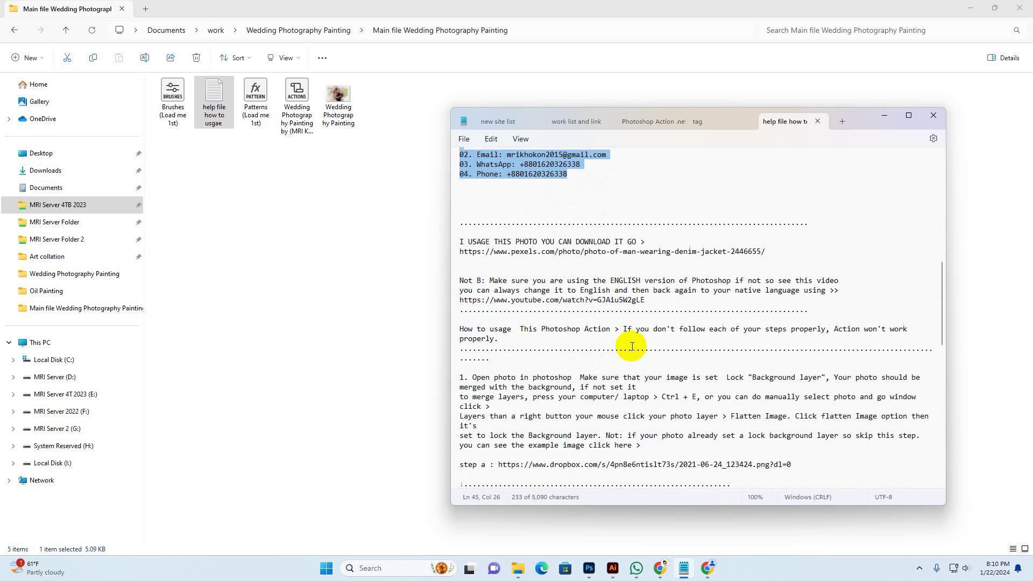
scroll(684, 413, "down", 3)
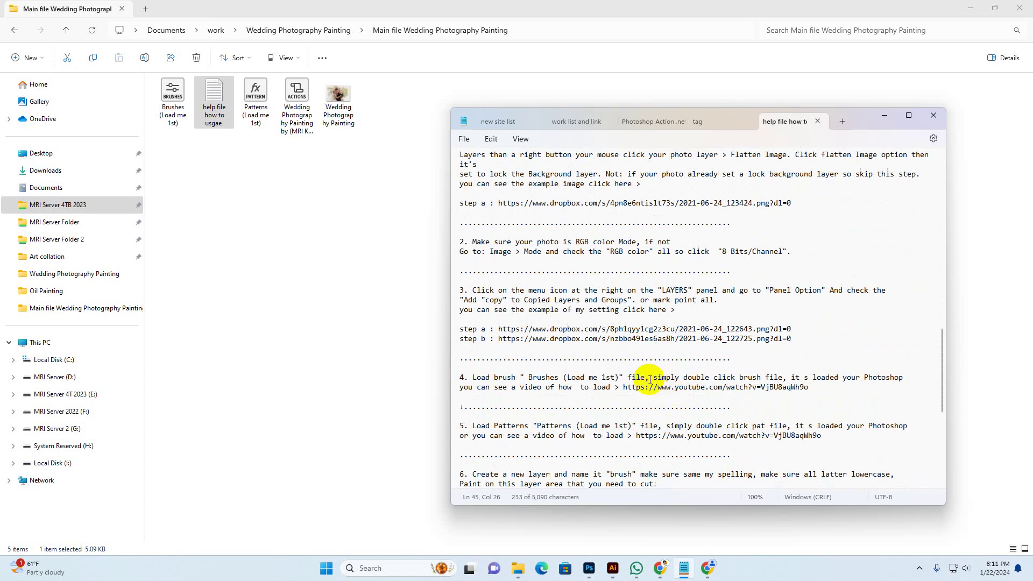
scroll(657, 386, "down", 4)
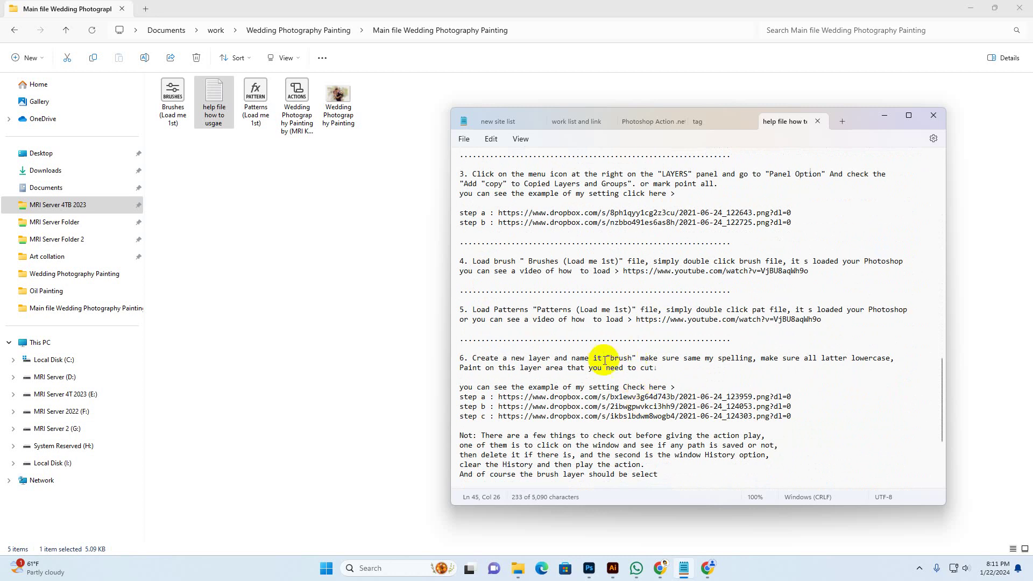
left_click_drag(610, 358, 632, 362)
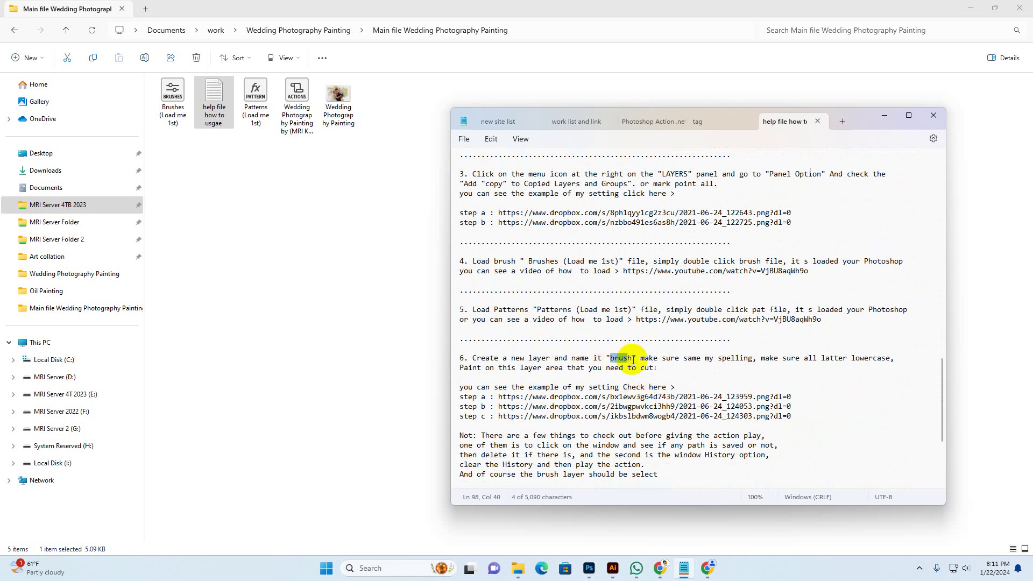
left_click(637, 368)
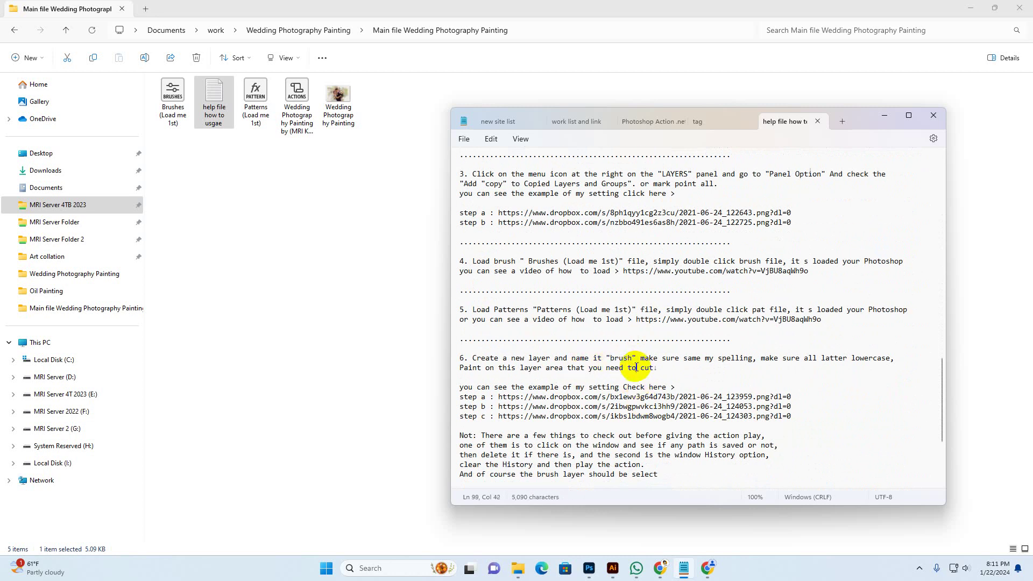
left_click(819, 121)
left_click(885, 116)
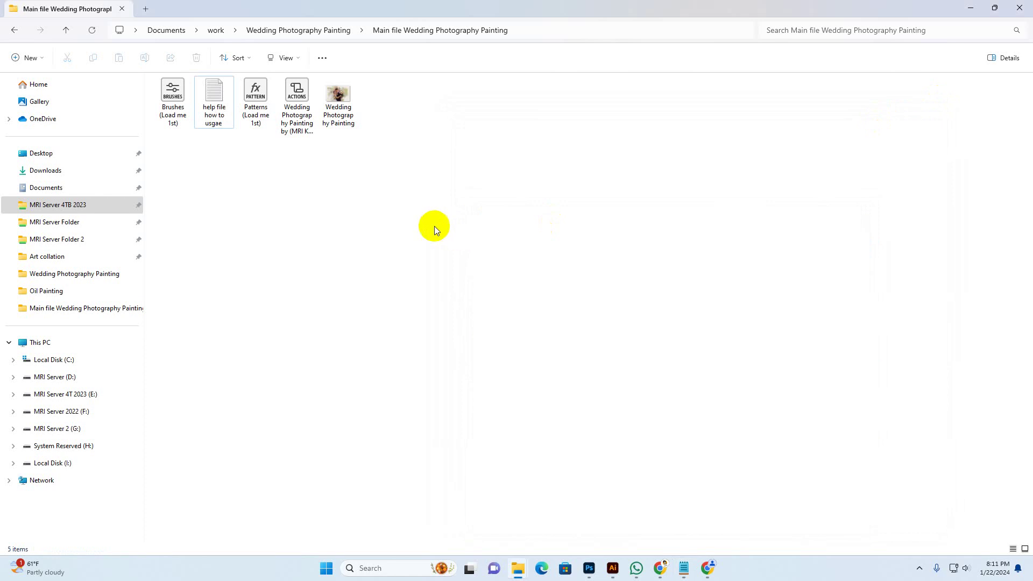
Switch to Photoshop and expand the Brushes panel.
left_click(172, 102)
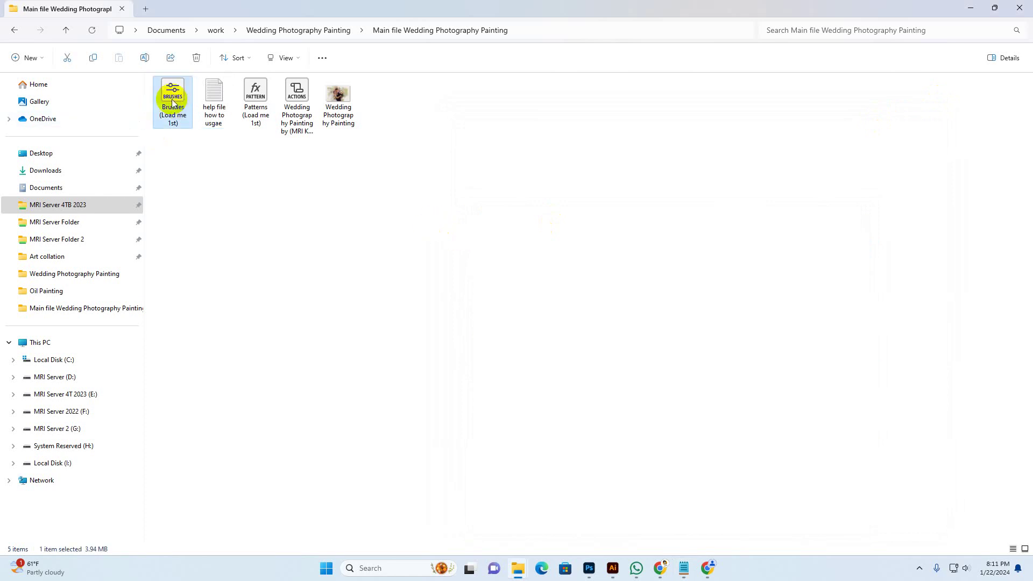
mouse_move(592, 569)
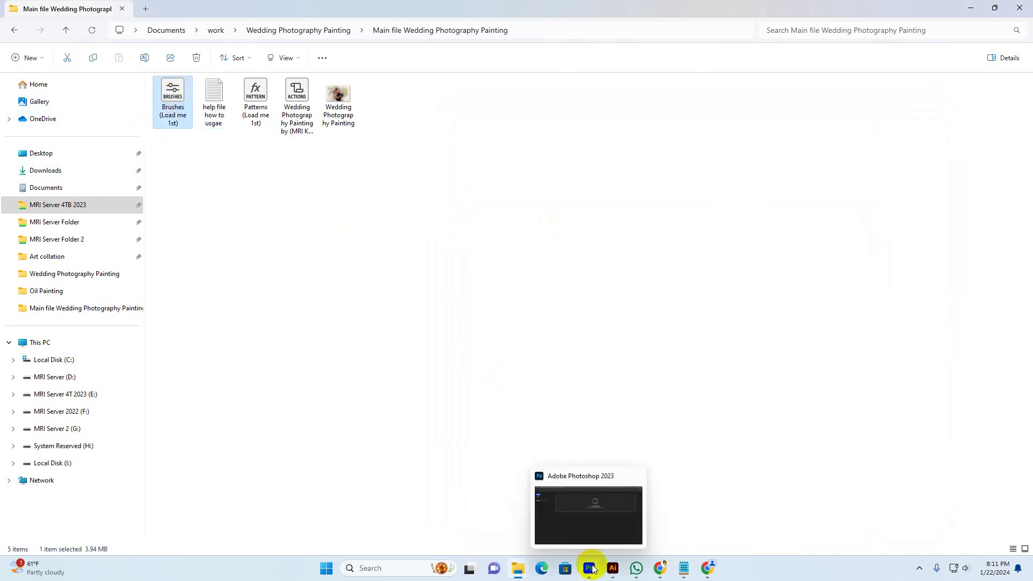
left_click(590, 568)
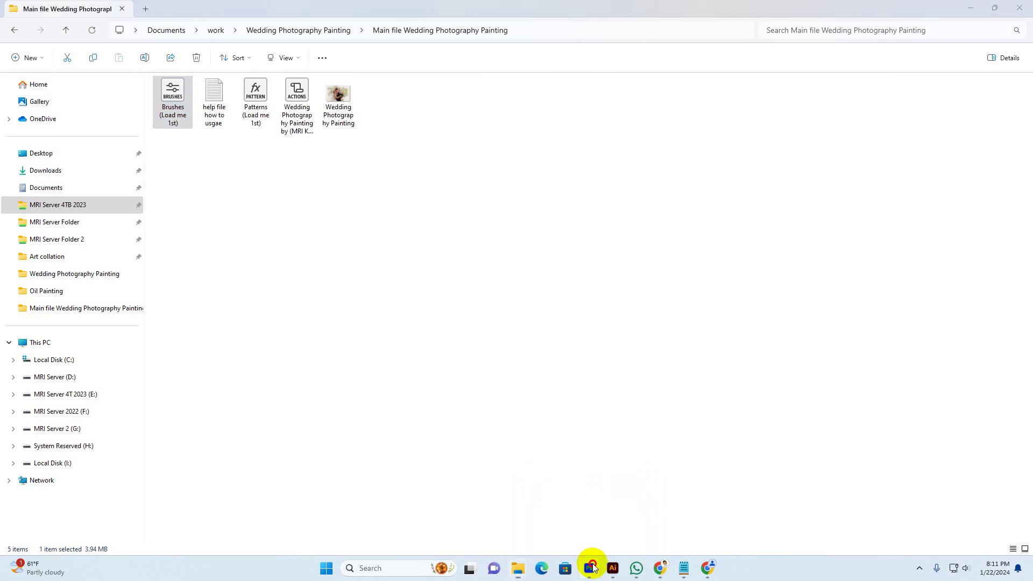
left_click(232, 7)
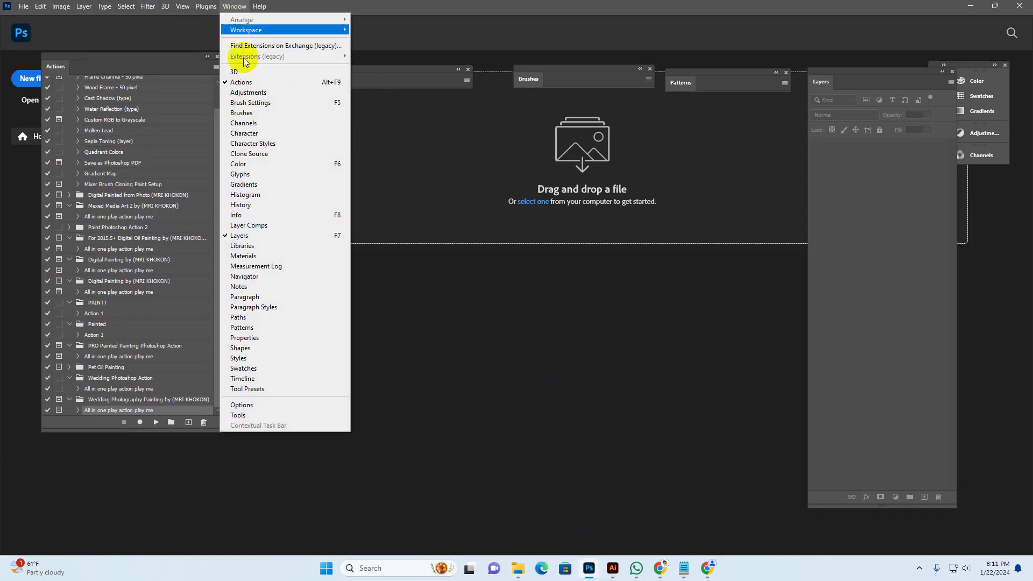
left_click(251, 108)
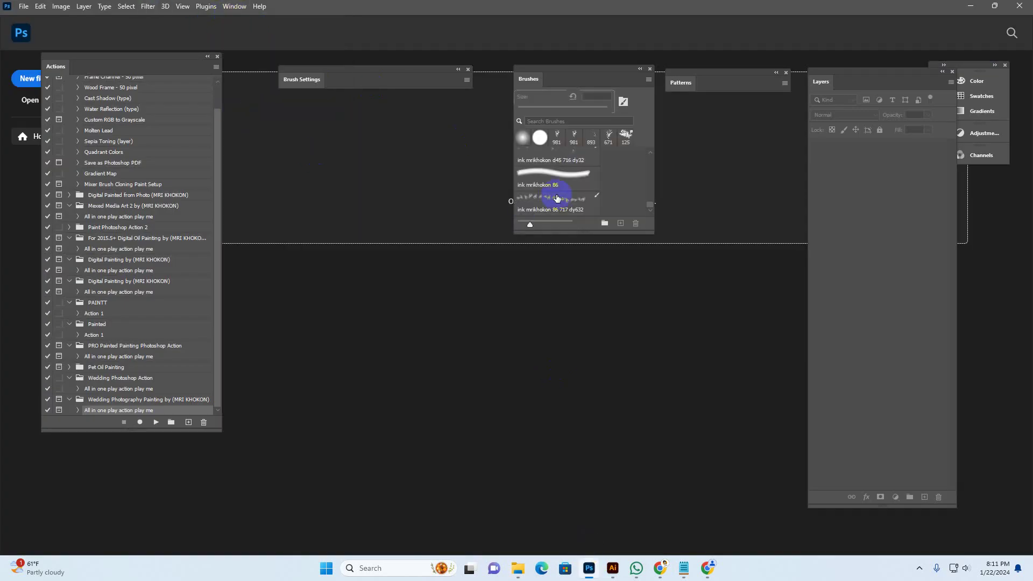
Import the Brushes (Load me 1st) file from the Main file Wedding Photography Painting folder, and close the Brushes panel.
left_click(648, 79)
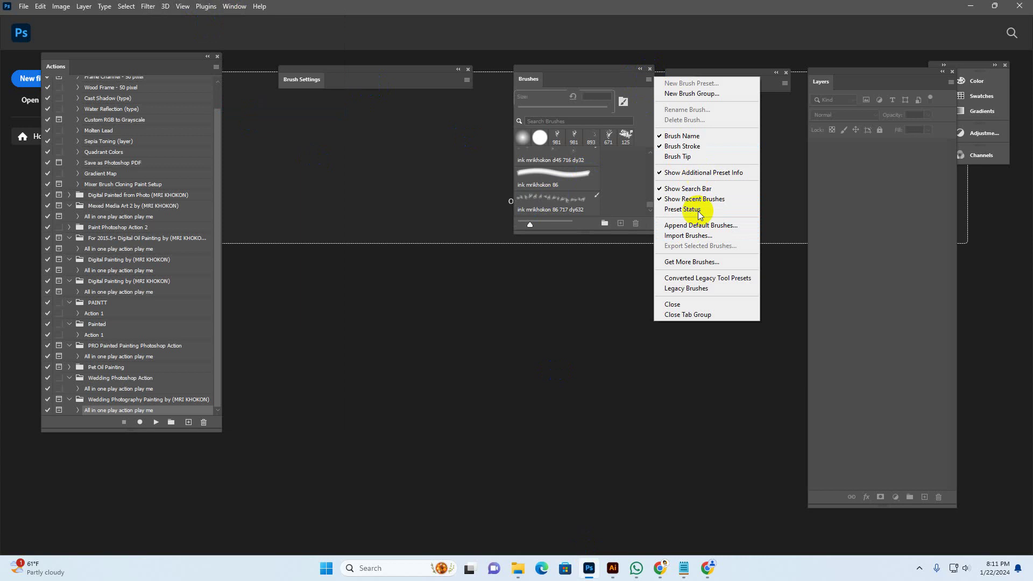
left_click(685, 236)
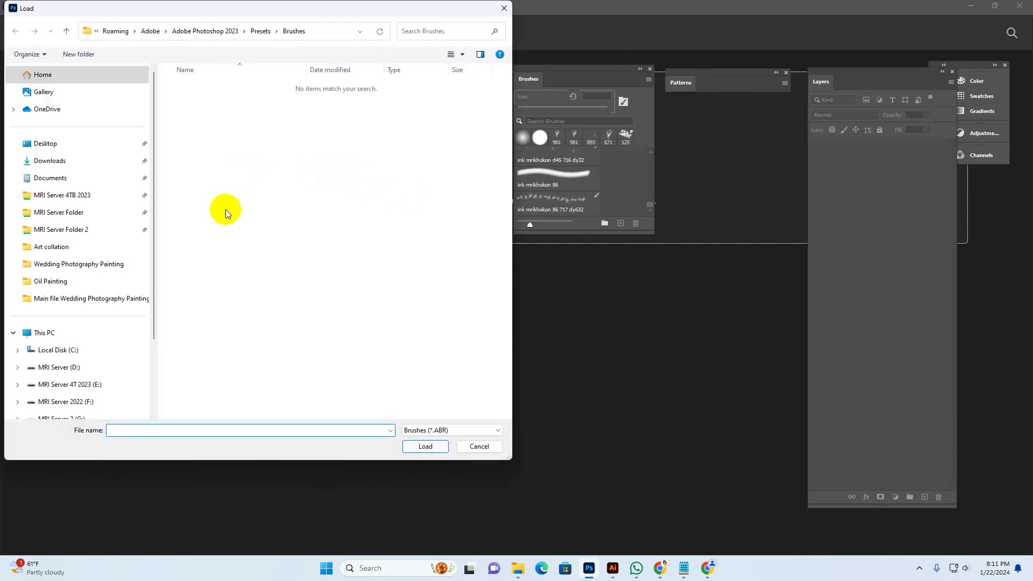
left_click(130, 298)
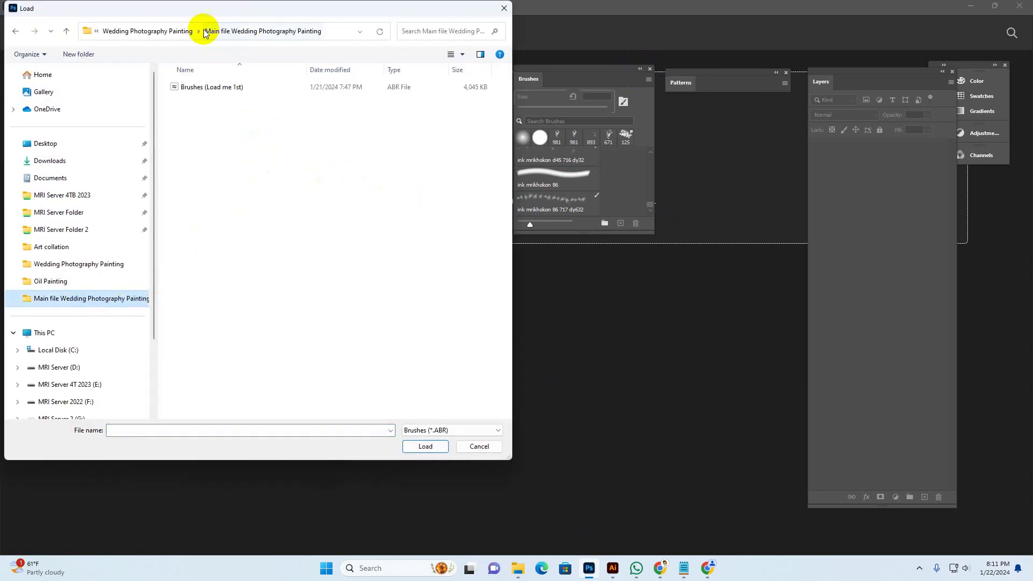
left_click(209, 86)
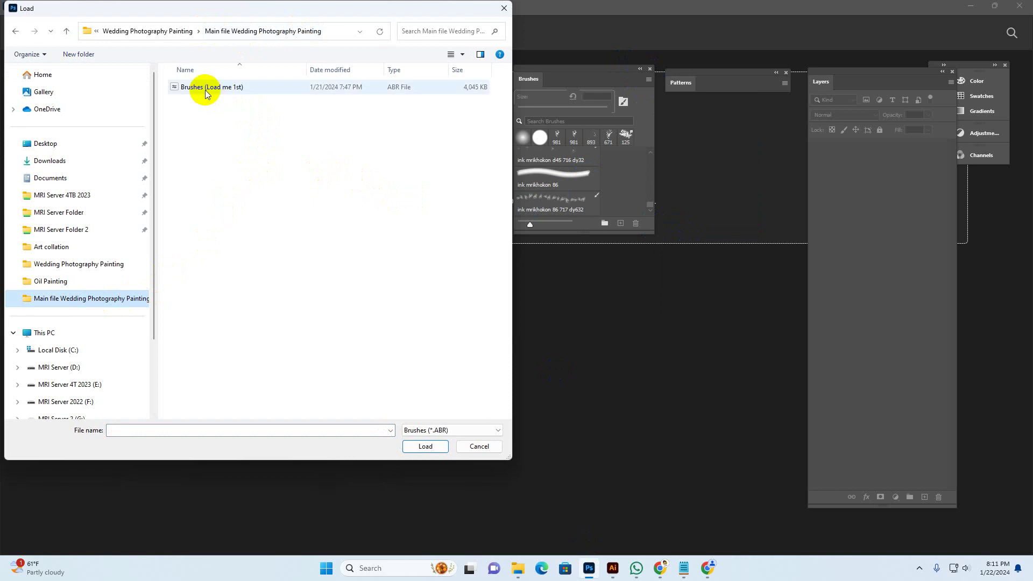
left_click(425, 446)
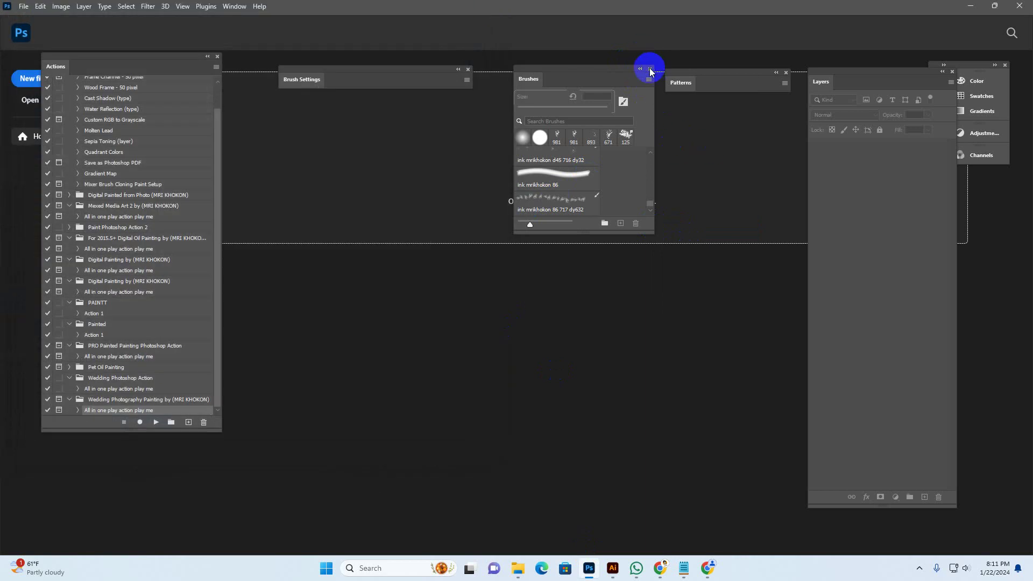
left_click(650, 69)
Import the Patterns (Load me 1st) file from the Main file Wedding Photography Painting folder into the Patterns panel, and close the panel.
left_click(234, 6)
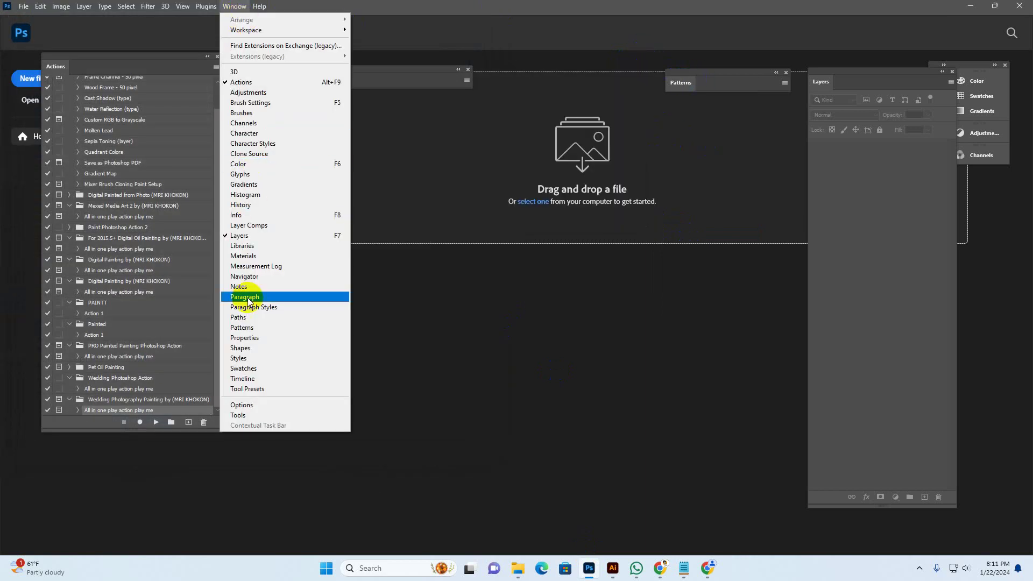
left_click(248, 327)
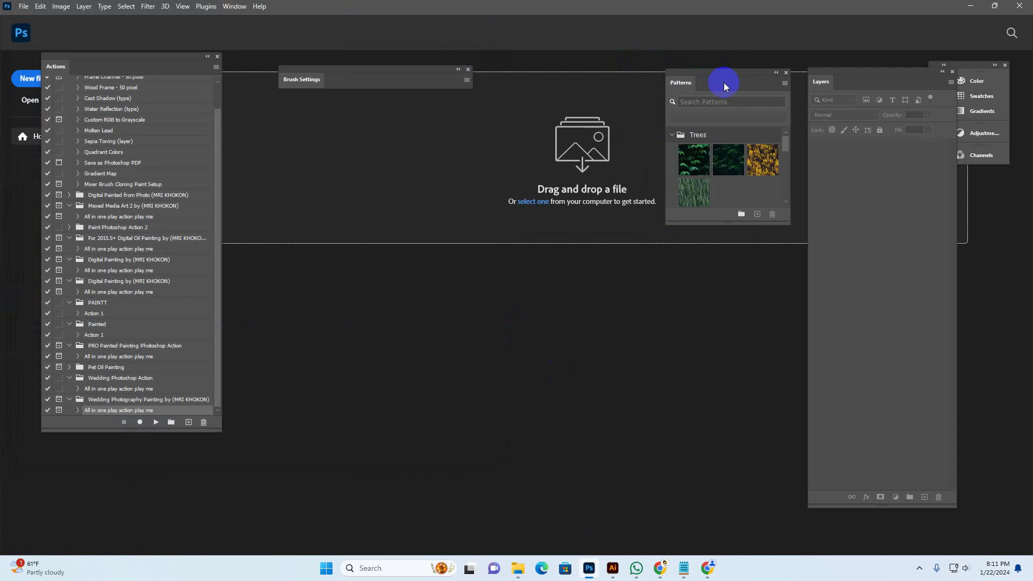
left_click(785, 83)
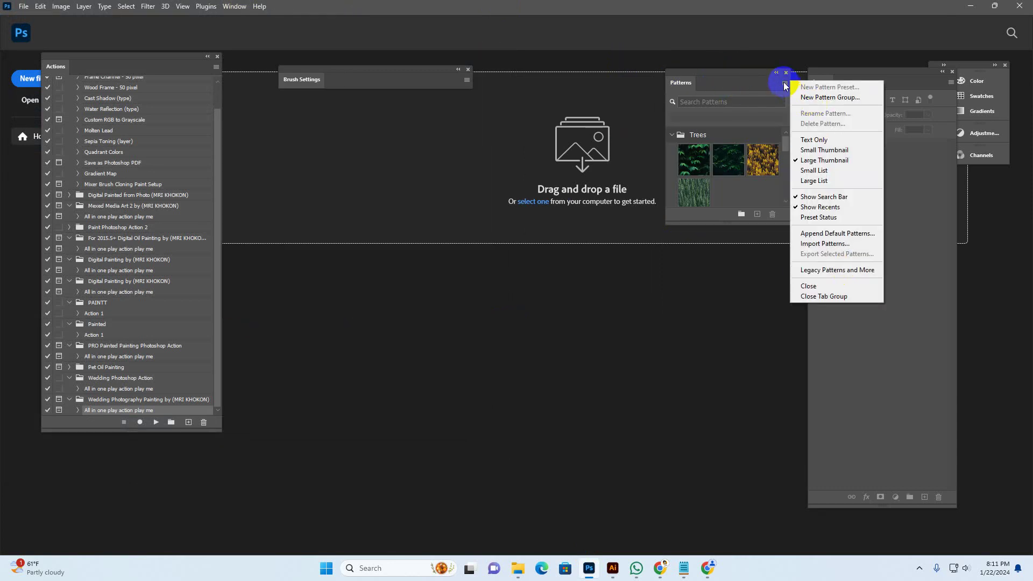
left_click(785, 84)
left_click(785, 83)
left_click(834, 259)
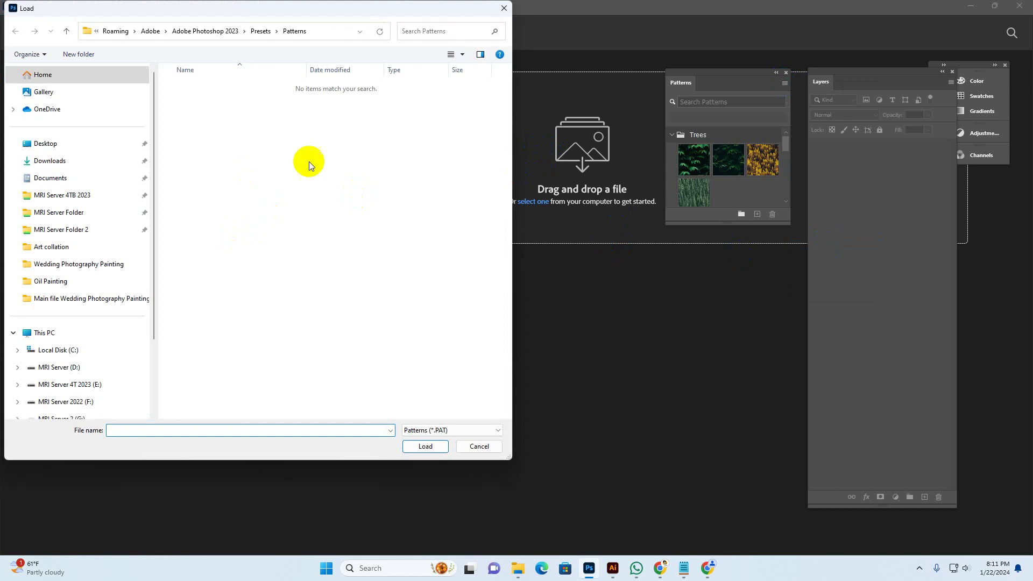
left_click(78, 304)
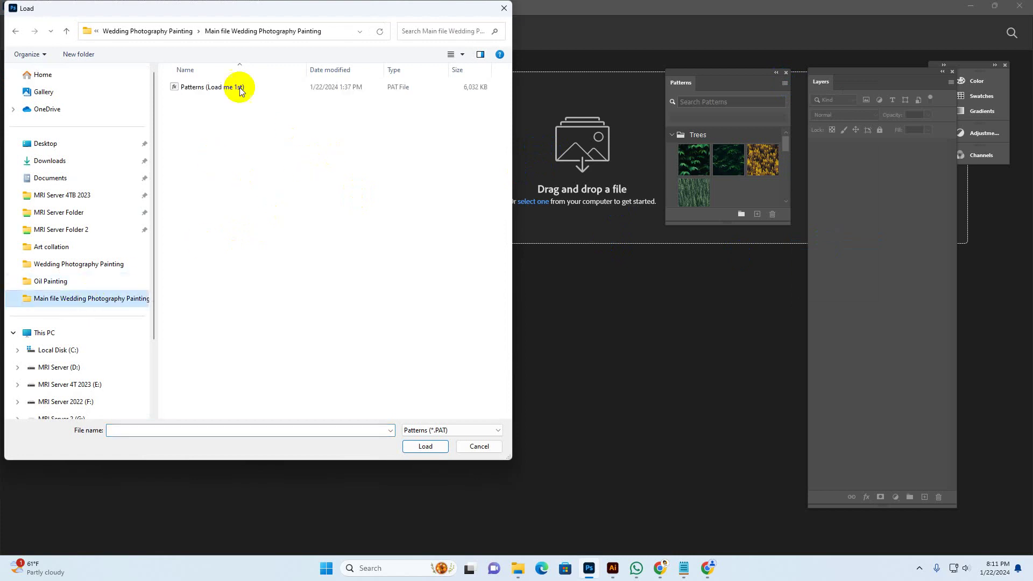
left_click(194, 89)
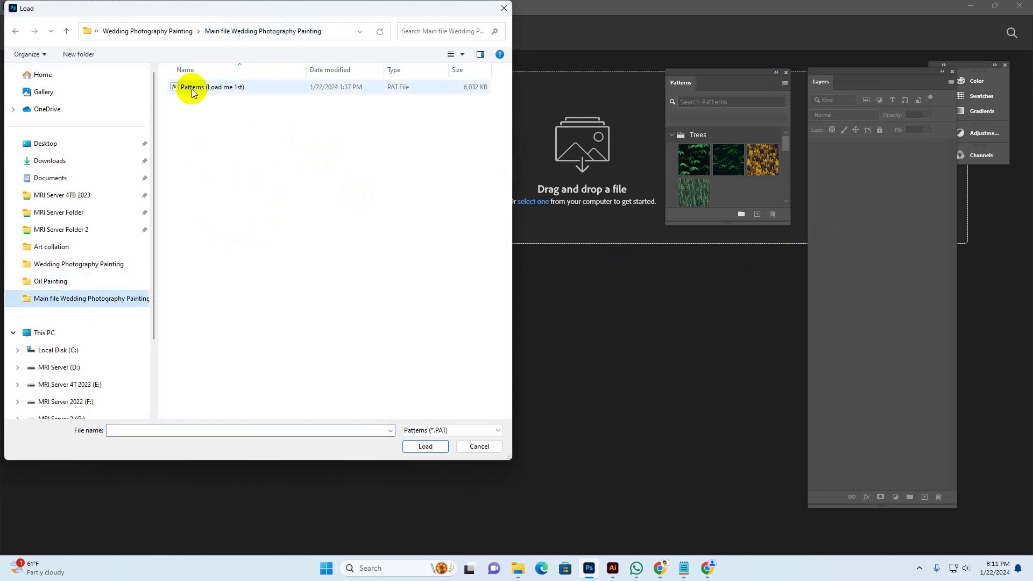
left_click(426, 447)
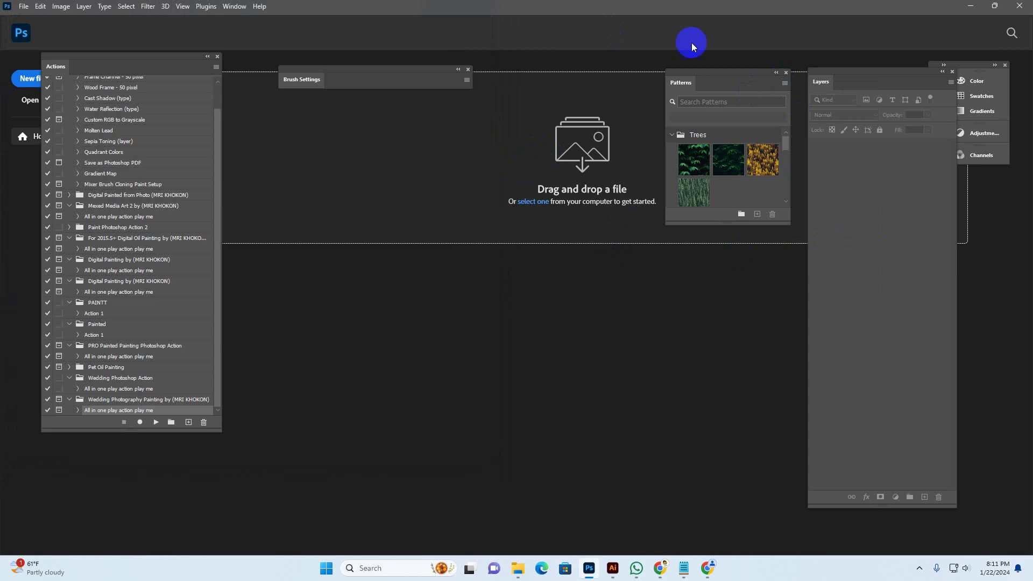
left_click(786, 73)
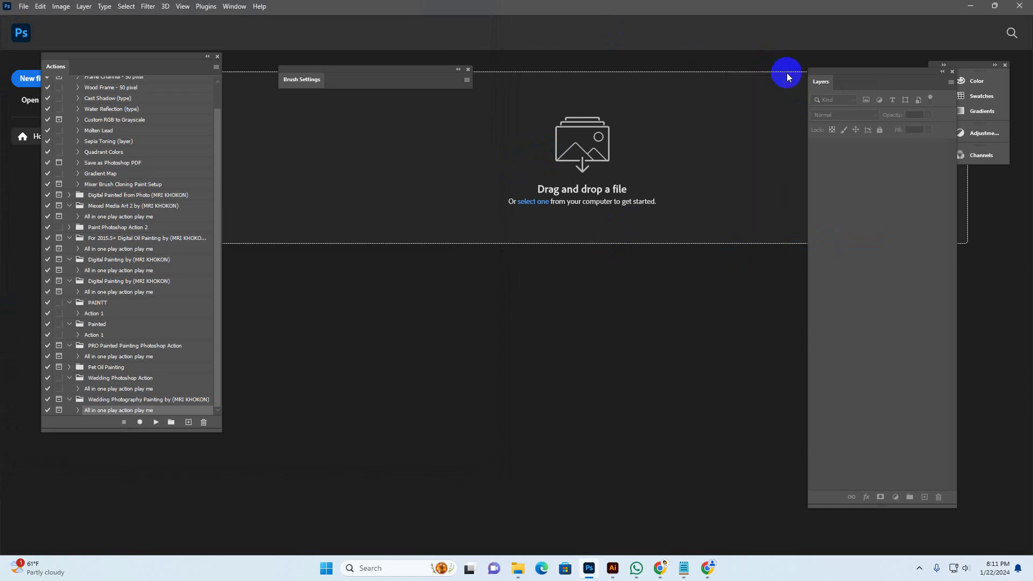
Close and reopen the Actions panel, and shift it slightly to a new position.
left_click(234, 6)
left_click(252, 85)
left_click(234, 6)
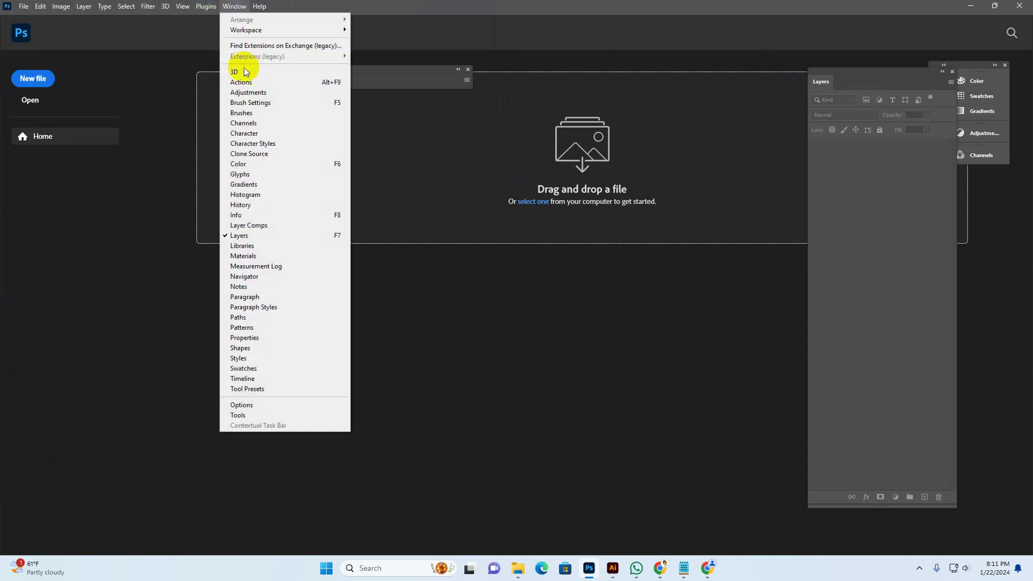
left_click(240, 81)
mouse_move(58, 69)
left_mouse_down()
mouse_move(767, 95)
mouse_move(899, 68)
mouse_move(881, 94)
mouse_move(68, 63)
left_mouse_up()
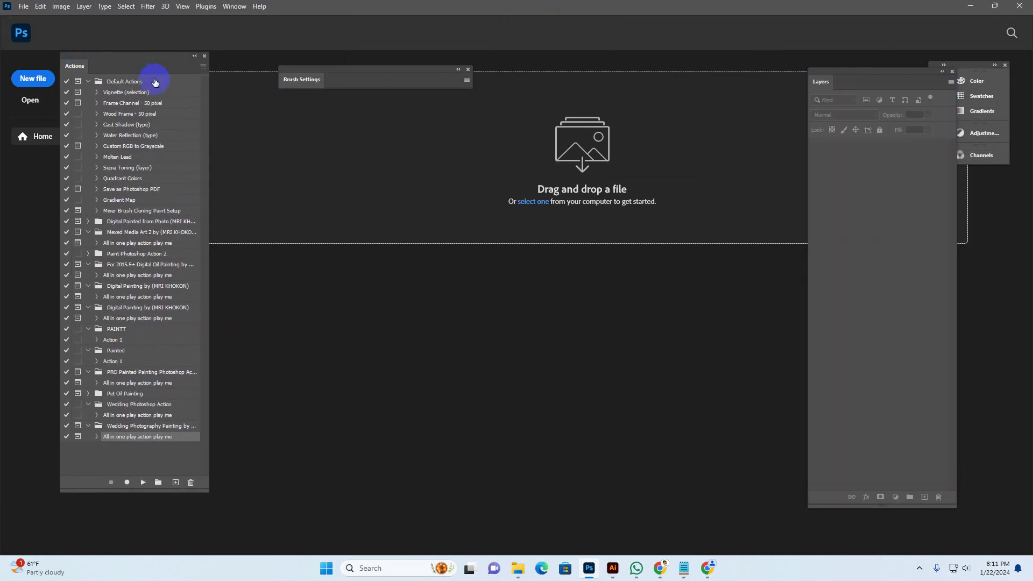
Load the Wedding Photography Painting actions file, select its "All in one play action play me" action, and widen the Actions panel.
left_click(203, 66)
left_click(253, 268)
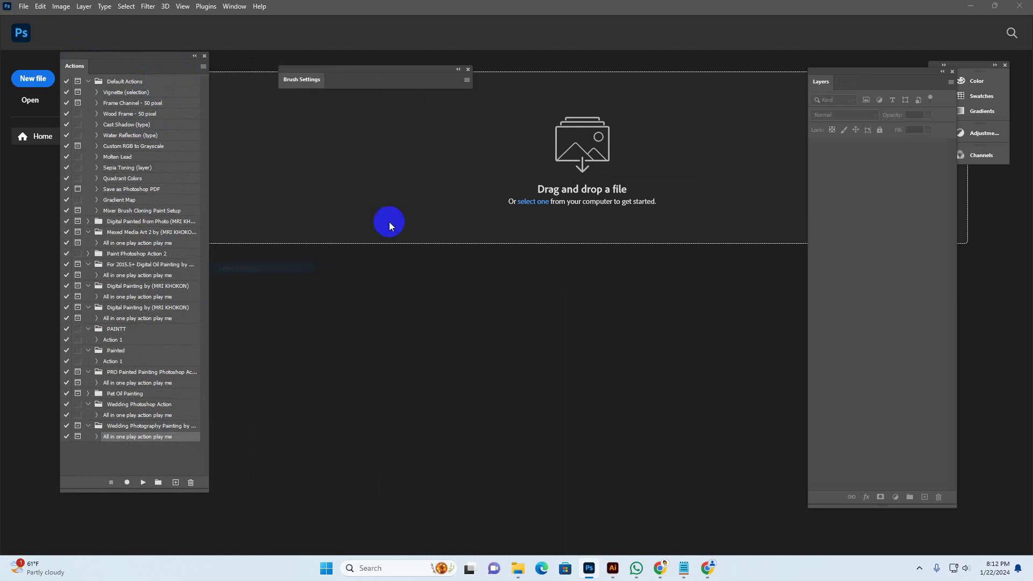
left_click(30, 209)
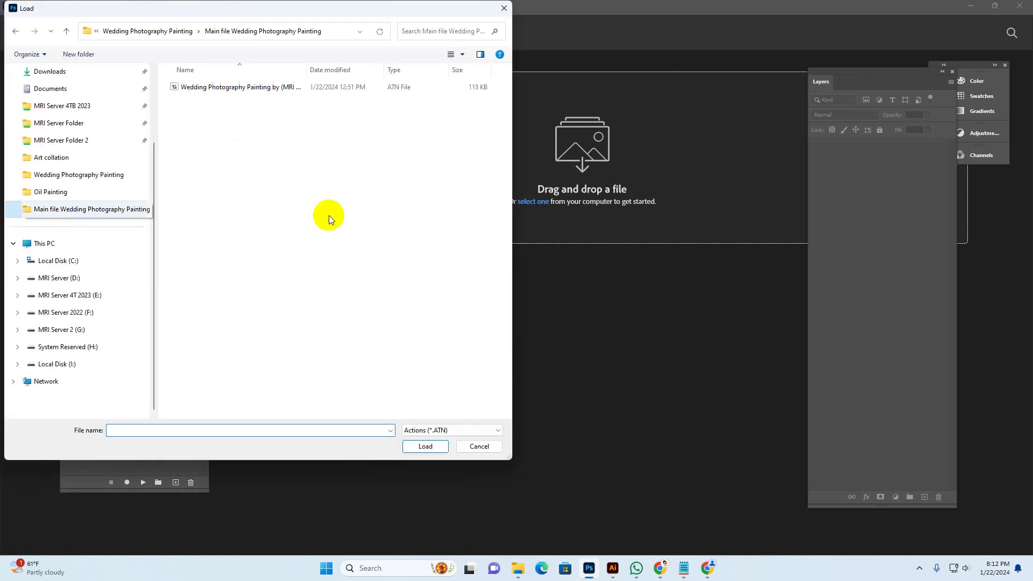
left_click(232, 87)
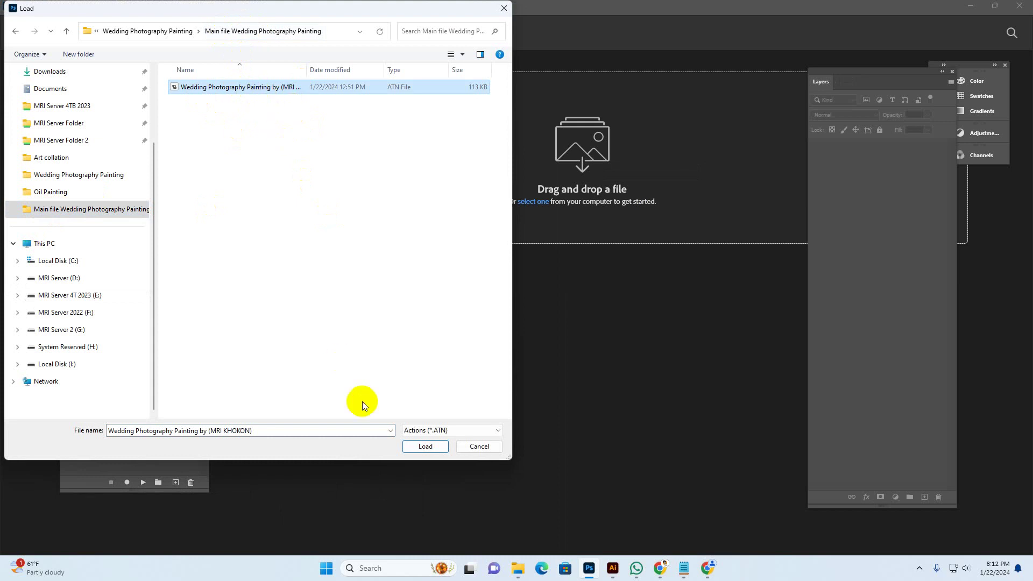
left_click(424, 446)
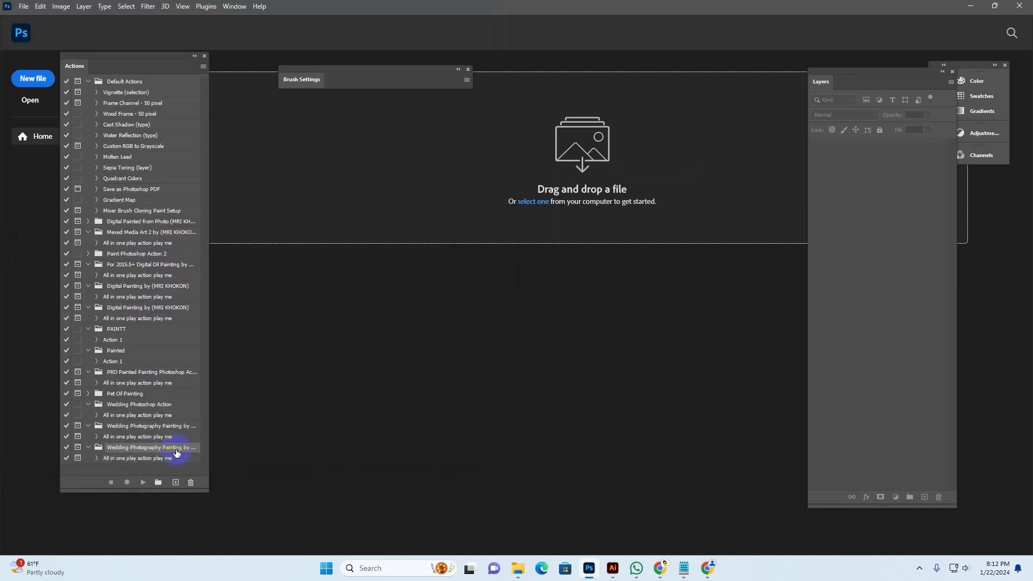
left_click(144, 460)
left_click_drag(208, 485, 247, 487)
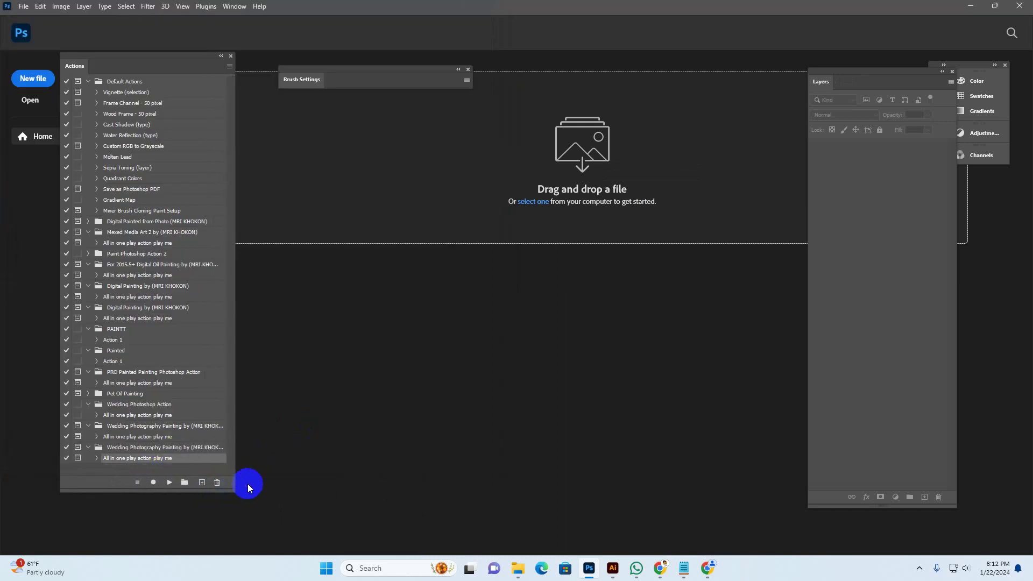
Open the bride-groom-are-happy-their-wedding-day photo from the Wedding Photography Painting folder in Photoshop.
left_click(521, 568)
left_click(629, 518)
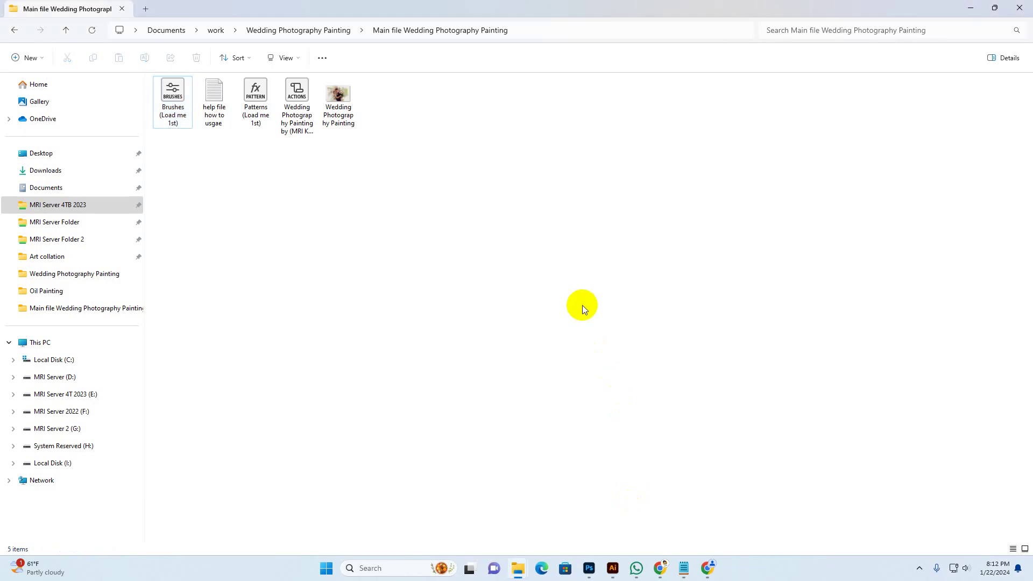
key("BackSpace")
left_click(596, 295)
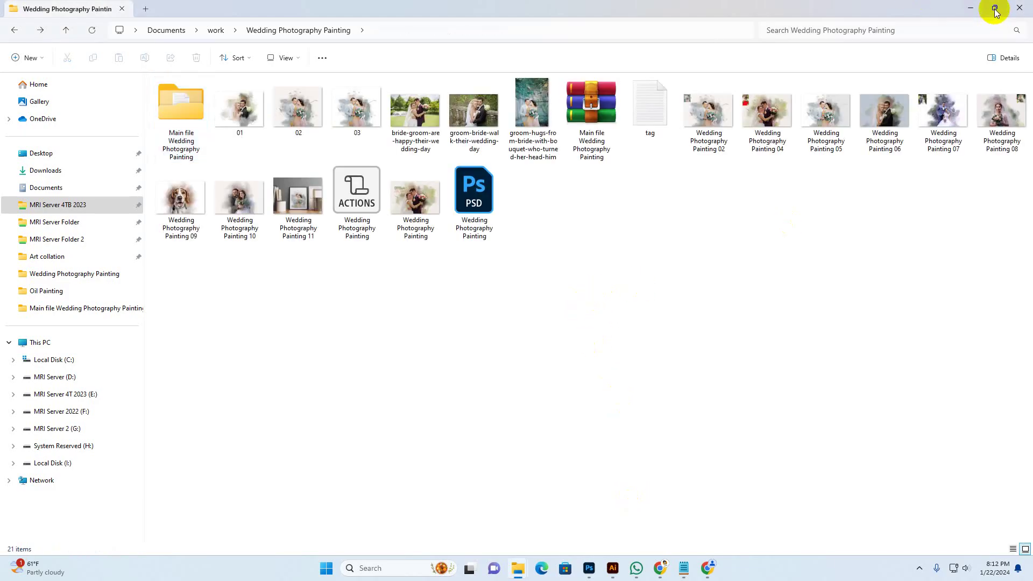
left_click(996, 8)
mouse_move(663, 77)
left_mouse_down()
mouse_move(756, 85)
mouse_move(761, 114)
left_mouse_up()
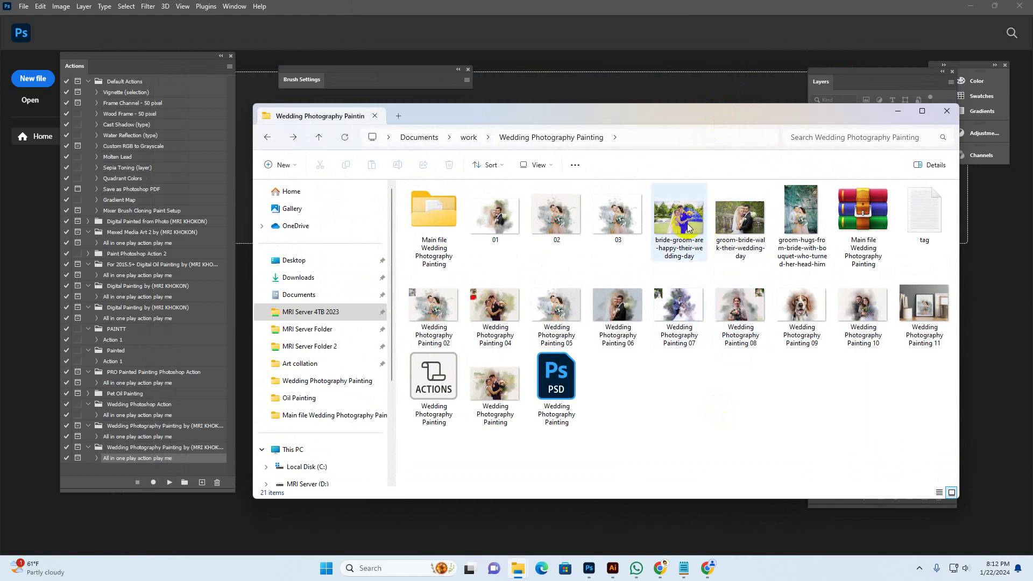
left_click_drag(680, 221, 634, 293)
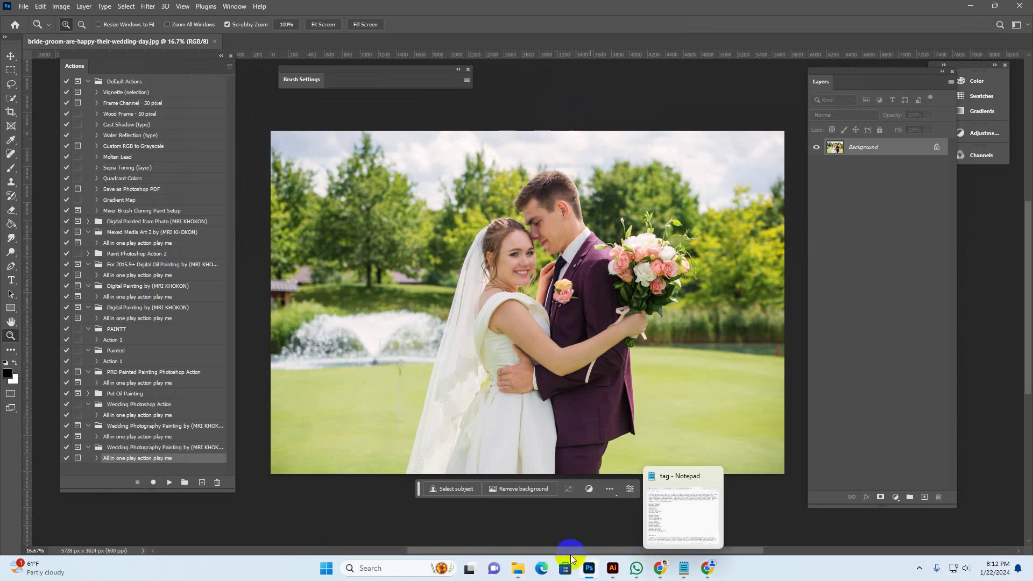
View the Wedding Photography Painting 04 sample image for the expected painting result, close it and return to Photoshop.
mouse_move(518, 566)
left_click(641, 516)
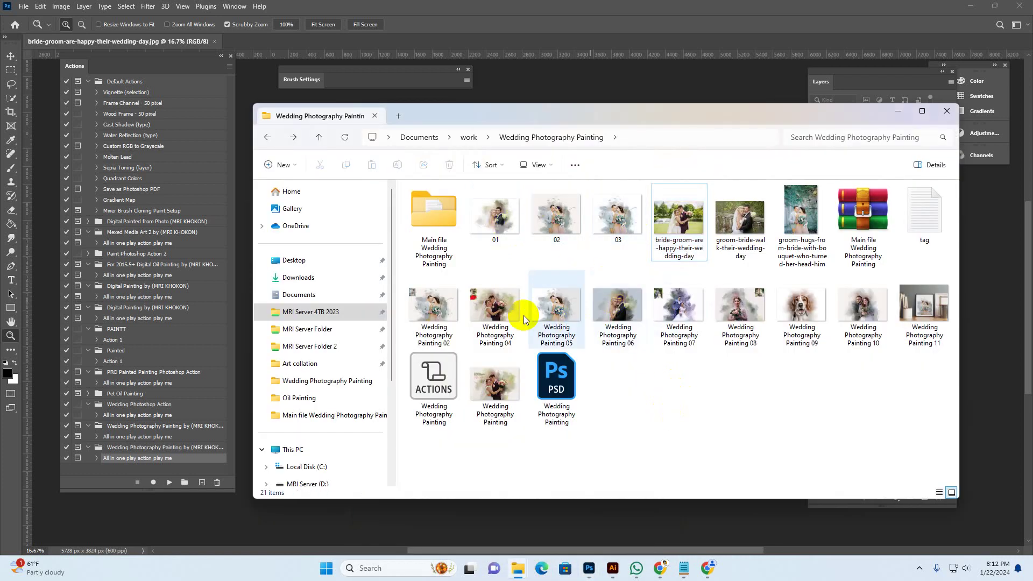
left_click(440, 309)
double_click(478, 311)
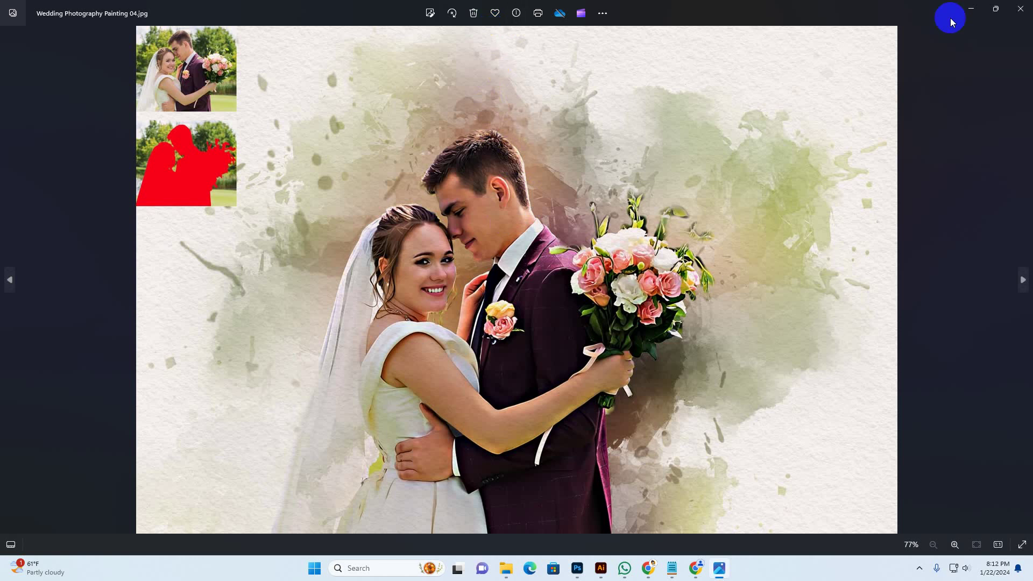
left_click(1022, 16)
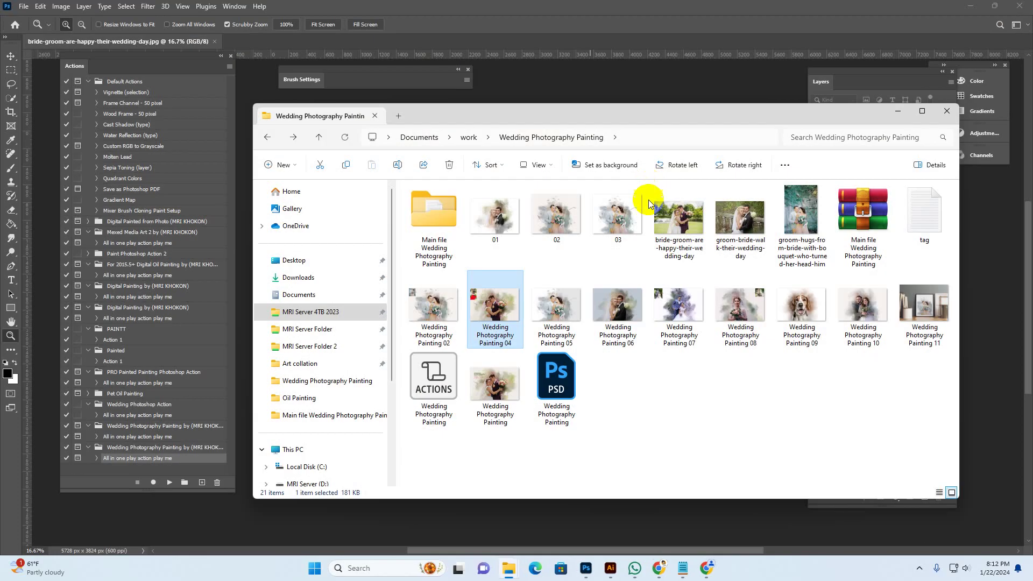
left_click(593, 18)
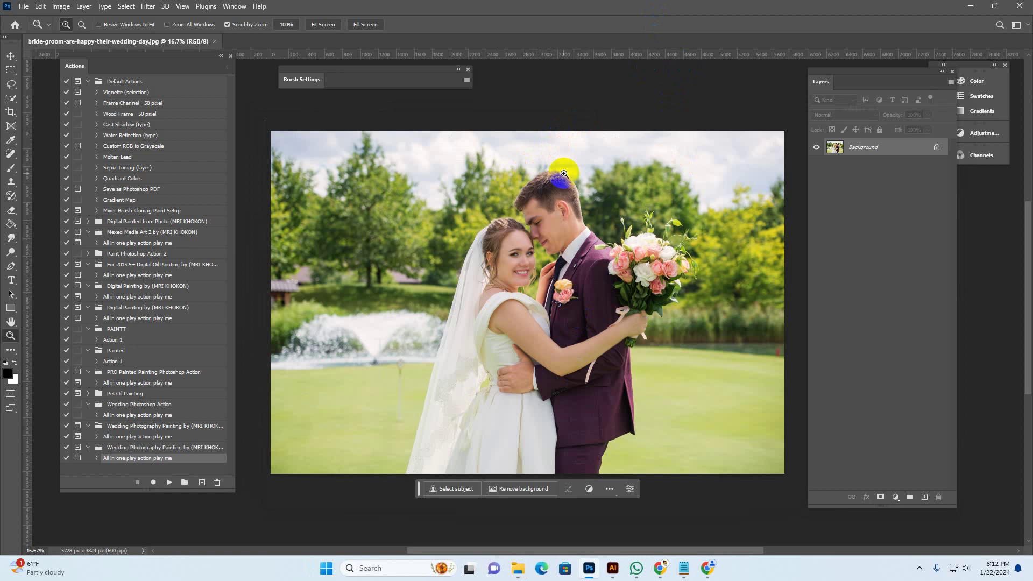
Move the Actions panel aside and extend the canvas above and to the right of the photo with the Crop tool, to about 5920 x 4268 px.
left_click_drag(85, 62, 70, 75)
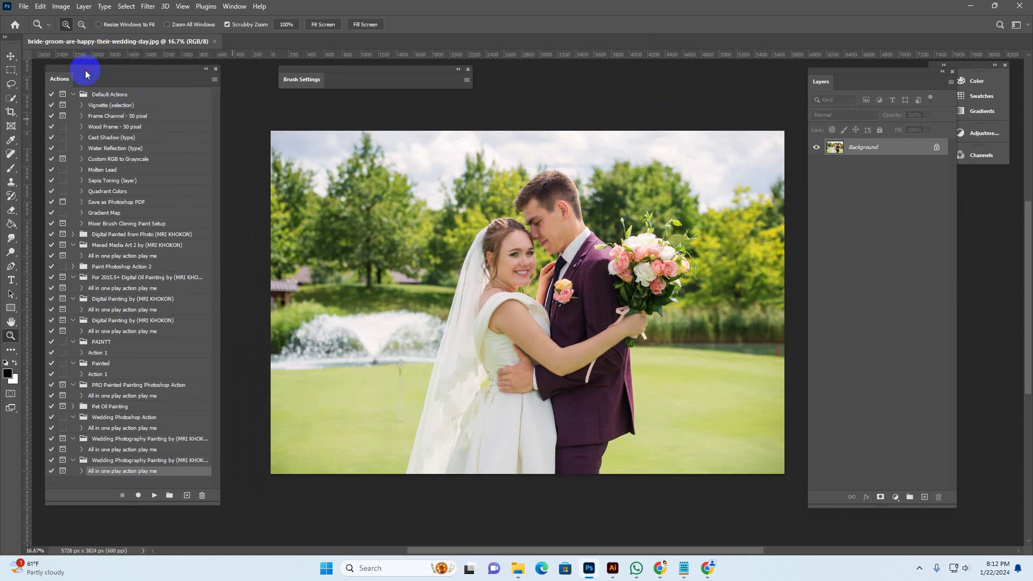
left_click(11, 114)
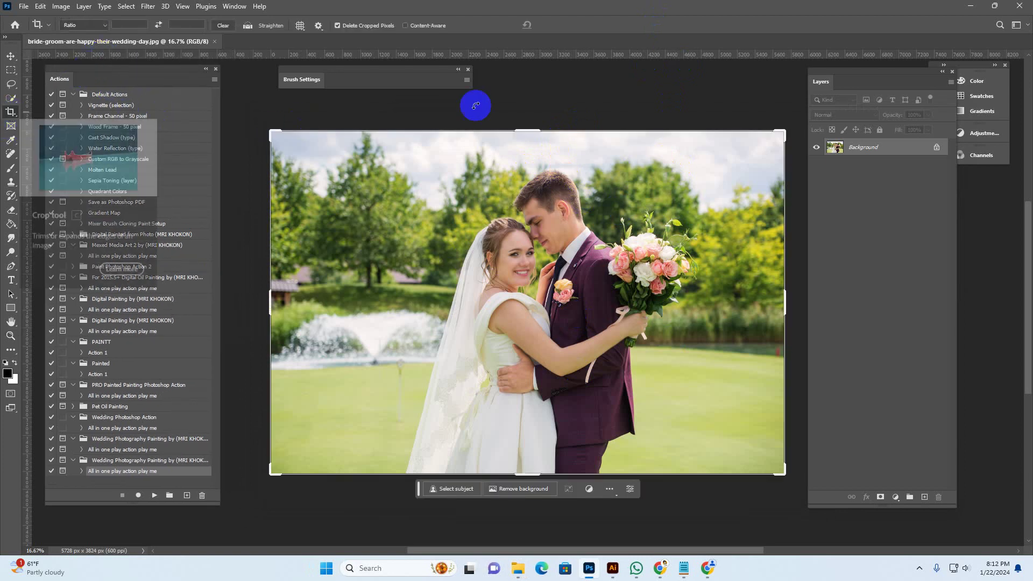
left_click_drag(529, 131, 536, 115)
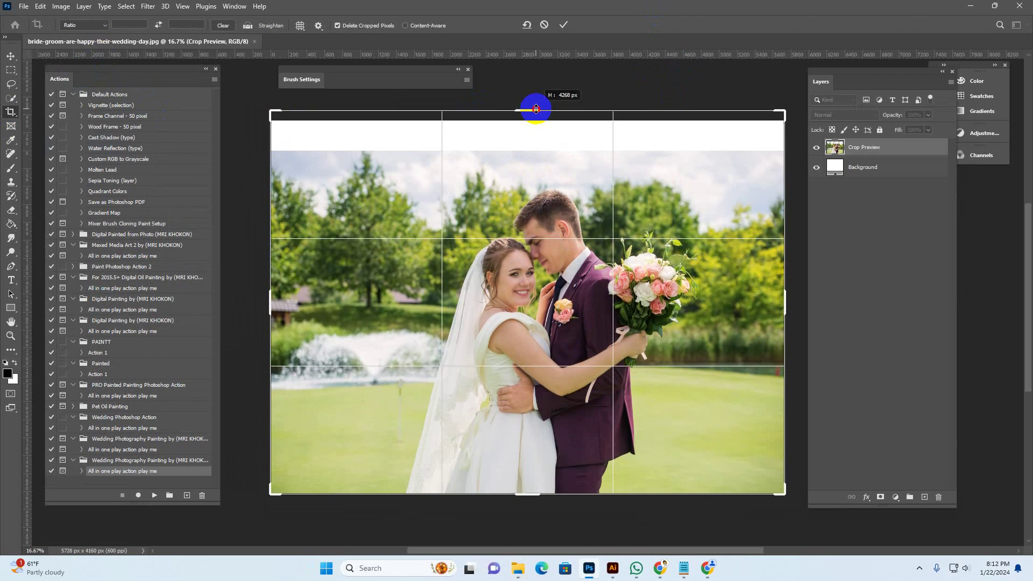
left_click_drag(536, 109, 535, 107)
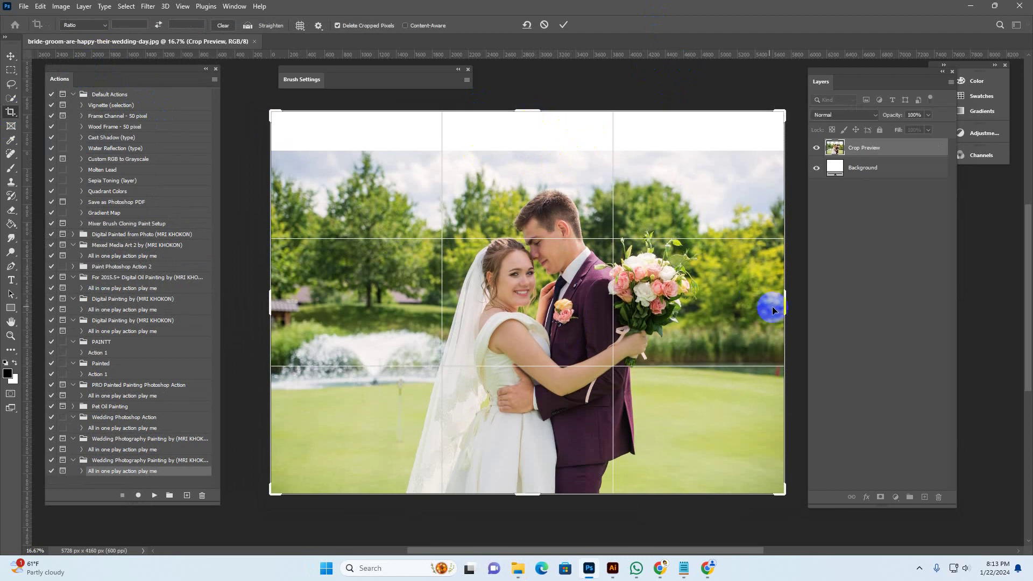
left_click_drag(786, 306, 793, 308)
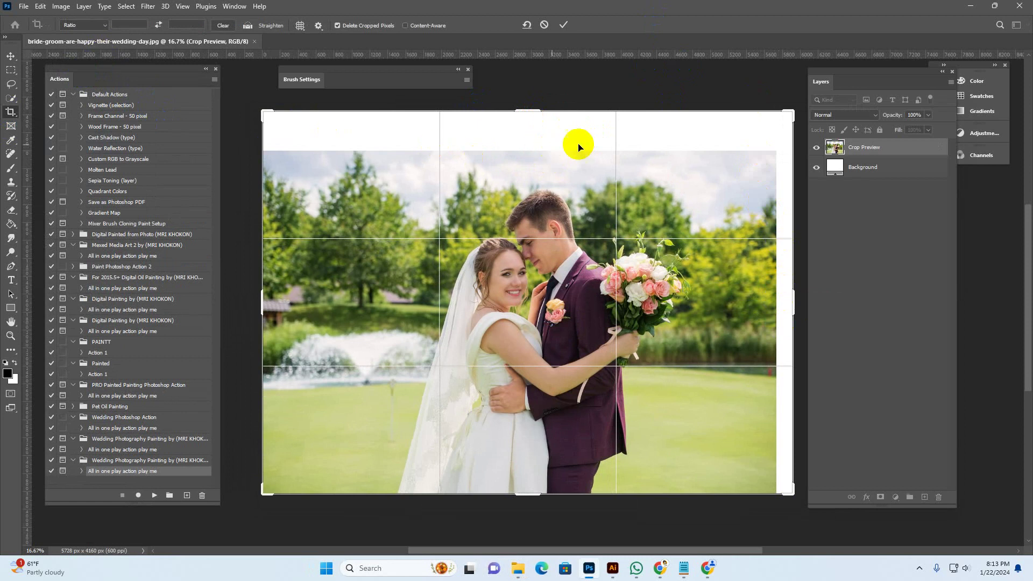
left_click(11, 55)
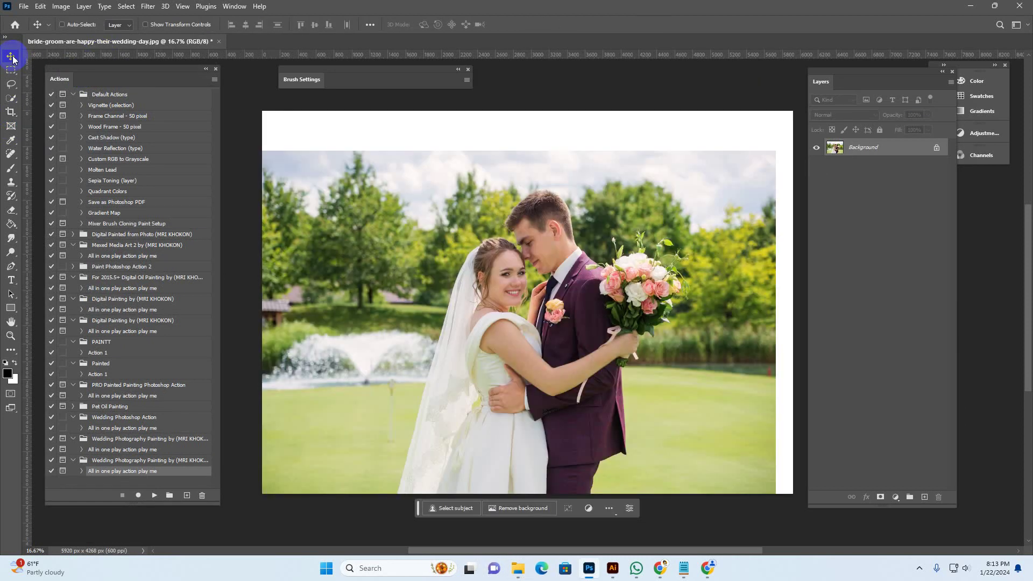
Sample a light sky colour from the photo's upper edge and set the Brush tool's opacity to 100%.
left_click(12, 170)
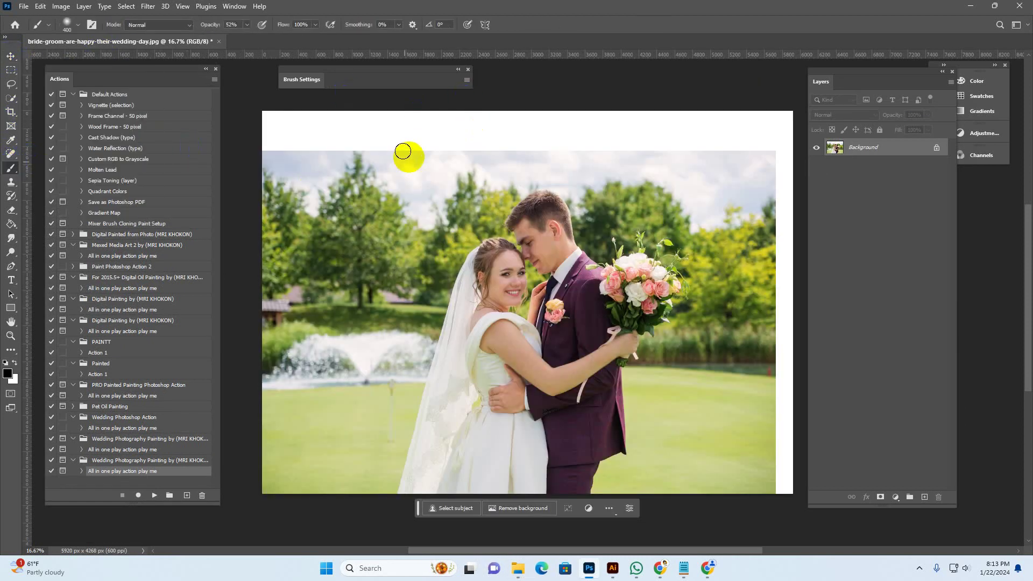
left_click(14, 171)
left_click(27, 159)
left_click(12, 142)
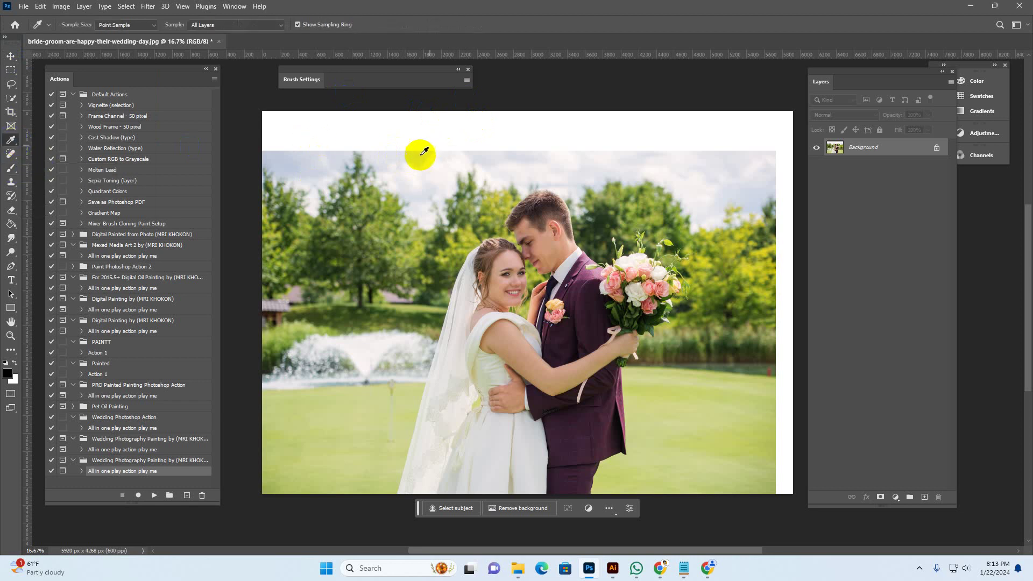
left_click(12, 168)
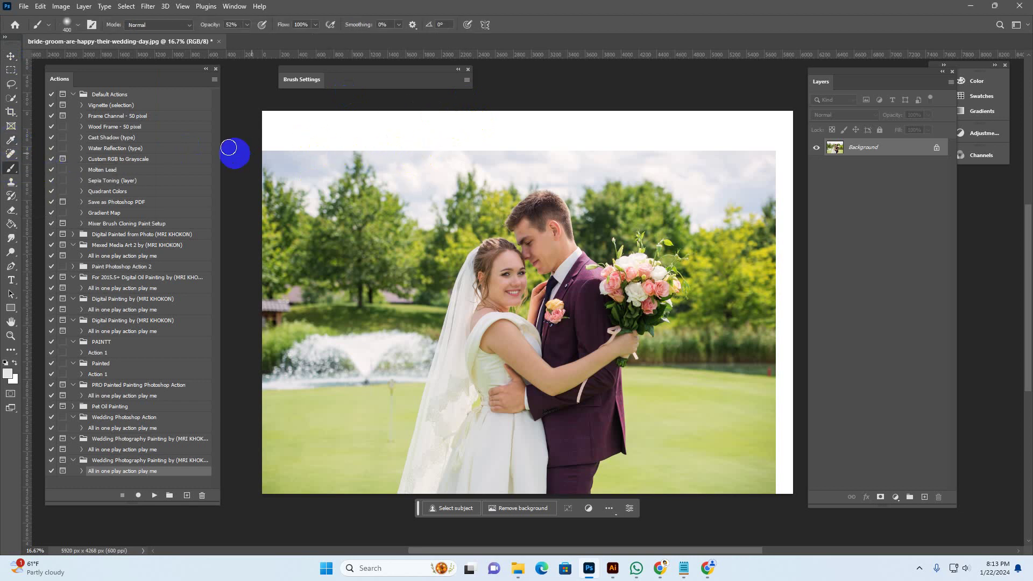
left_click(247, 26)
left_click_drag(248, 38, 276, 40)
Paint over the blank white strip above the photo with the sampled sky colour, blending it into the clouds.
left_click_drag(252, 151, 393, 150)
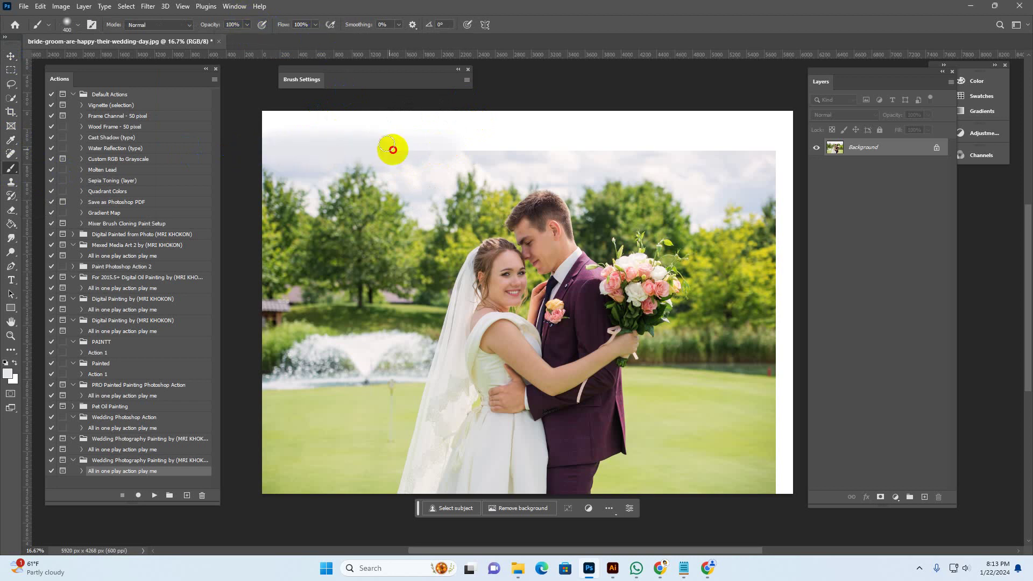
left_click_drag(494, 150, 491, 153)
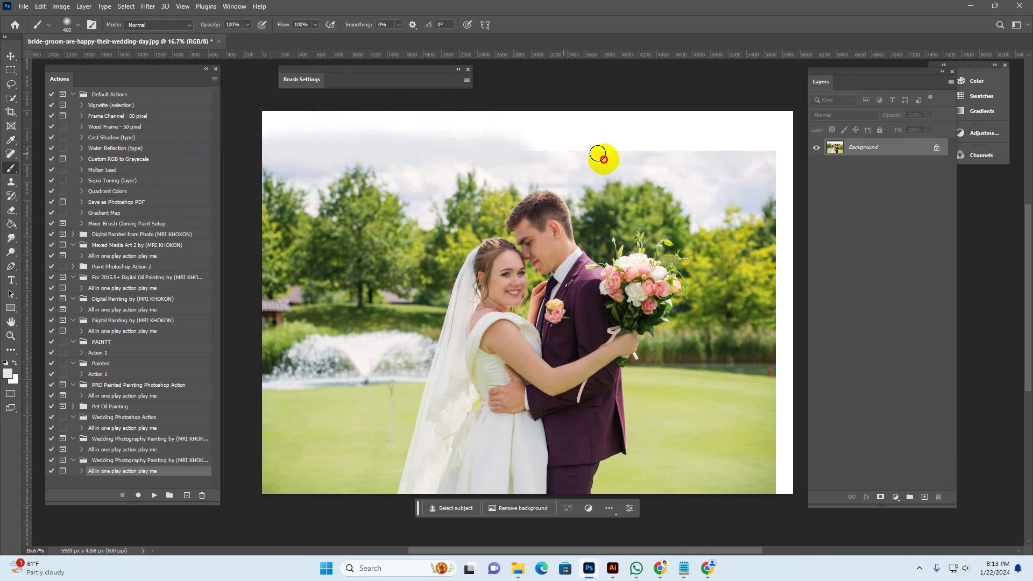
mouse_move(602, 158)
left_mouse_down()
mouse_move(778, 143)
mouse_move(353, 131)
mouse_move(447, 128)
mouse_move(399, 108)
mouse_move(798, 102)
mouse_move(607, 120)
mouse_move(336, 106)
left_mouse_up()
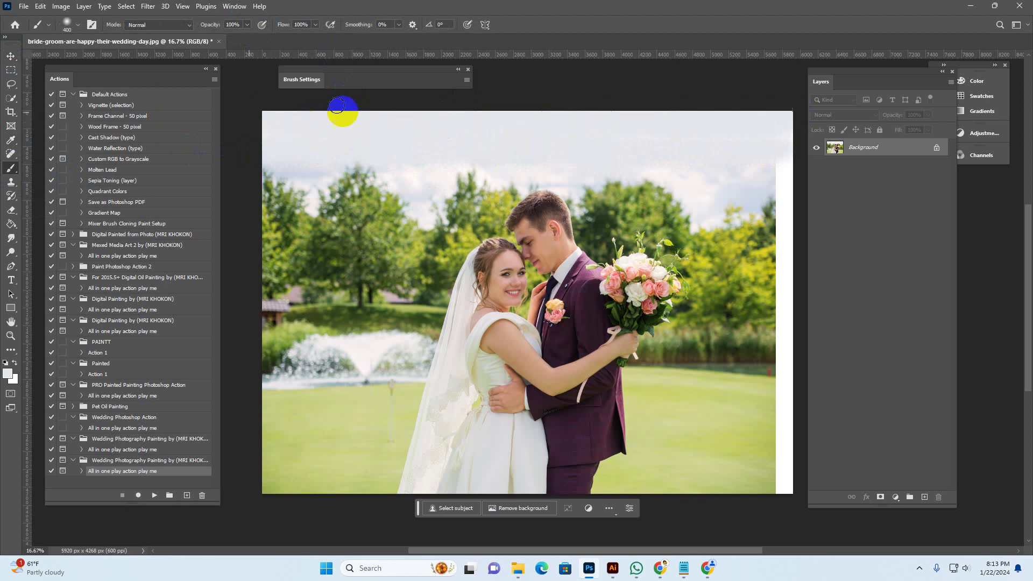
Sample a yellow-green from the trees near the photo's edge and paint over the blank white strip along its right side.
left_click(775, 238, "alt")
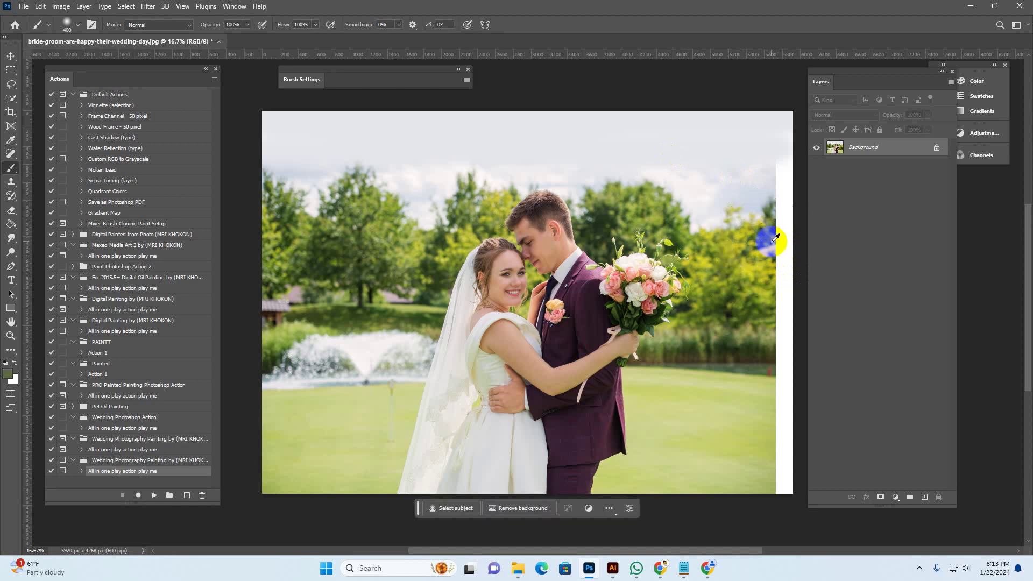
left_click(16, 143)
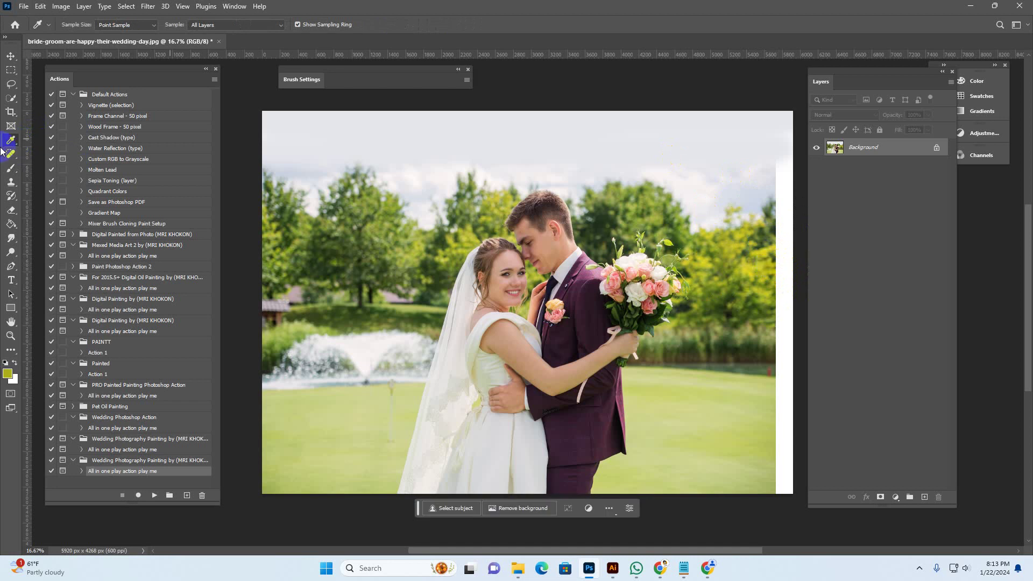
left_click(11, 168)
mouse_move(769, 158)
left_mouse_down()
mouse_move(773, 177)
mouse_move(784, 117)
mouse_move(791, 438)
mouse_move(764, 294)
left_mouse_up()
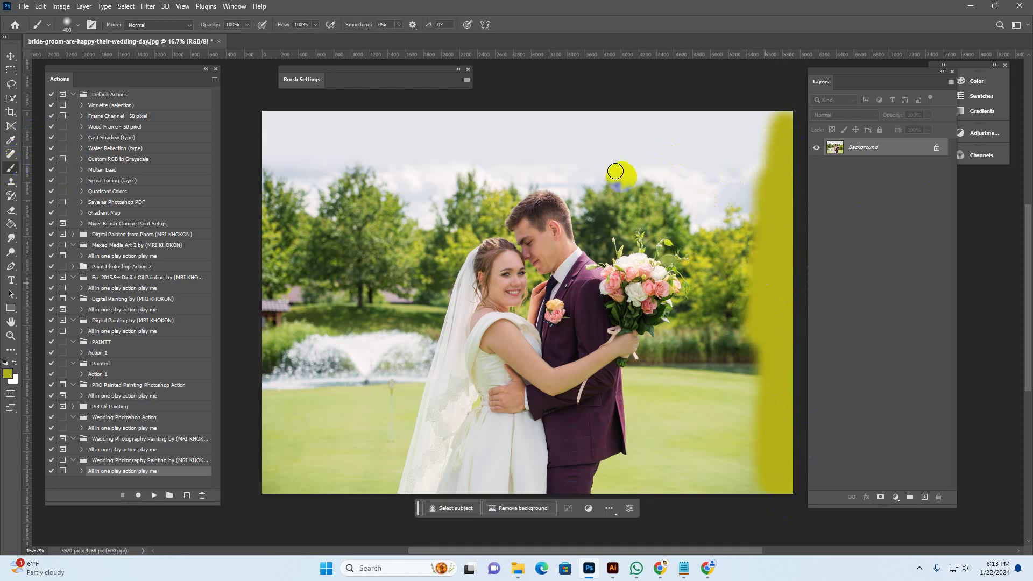
Resize the image to 3500 pixels wide, keeping its proportions.
left_click(61, 6)
left_click(80, 89)
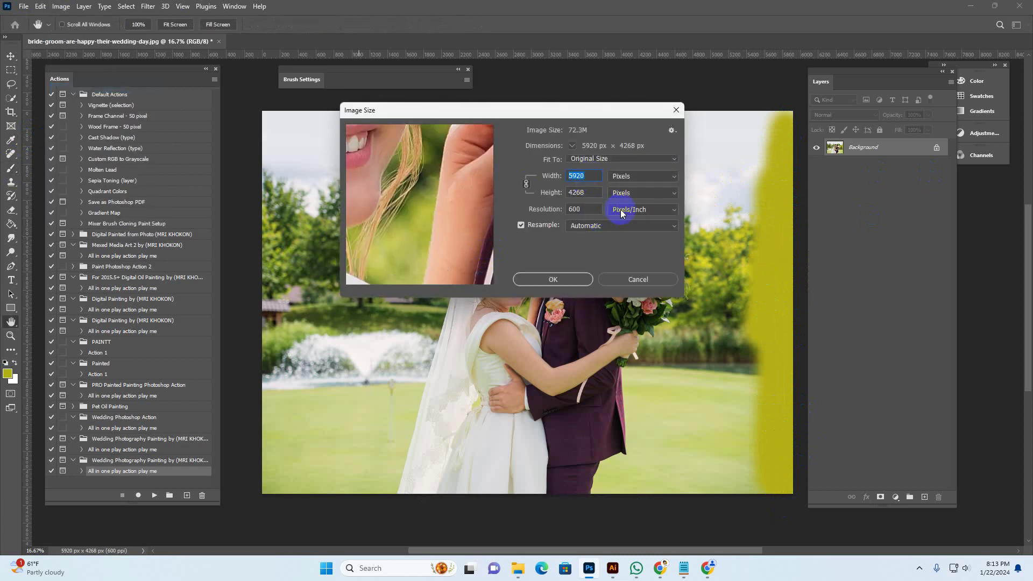
type("35")
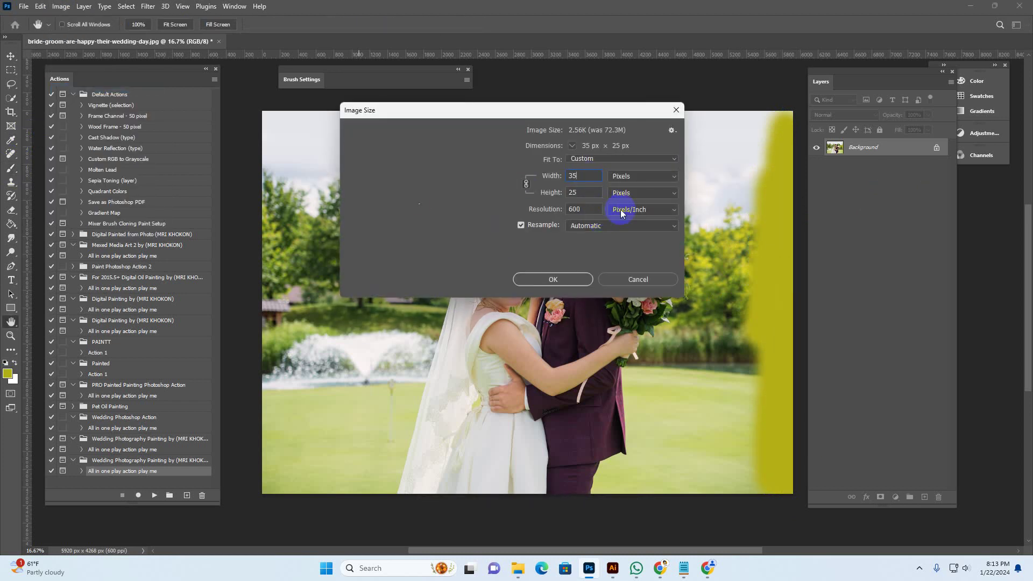
type("00")
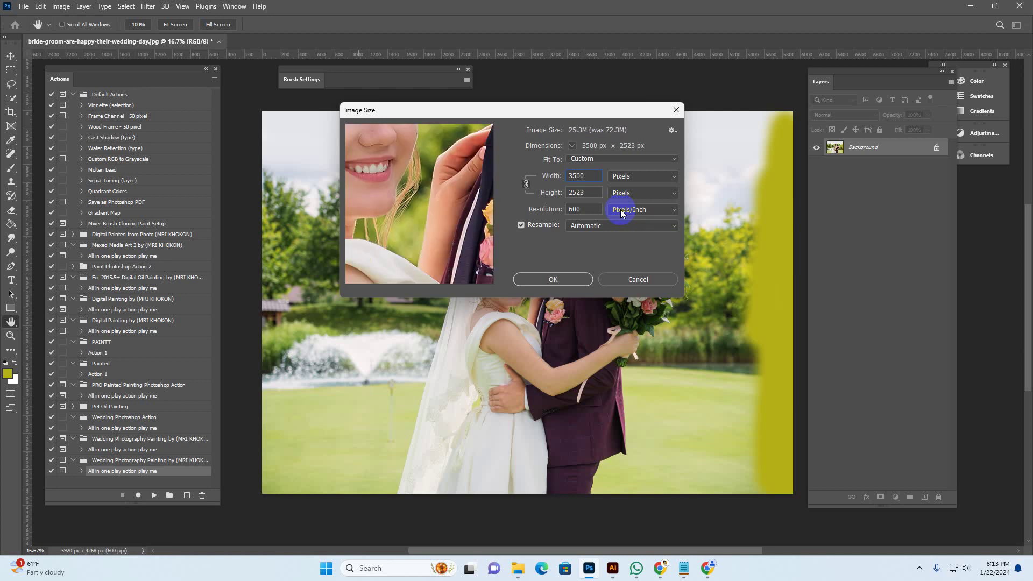
key("Return")
Switch to the Quick Selection tool and select the bride and groom with Select Subject.
key("z")
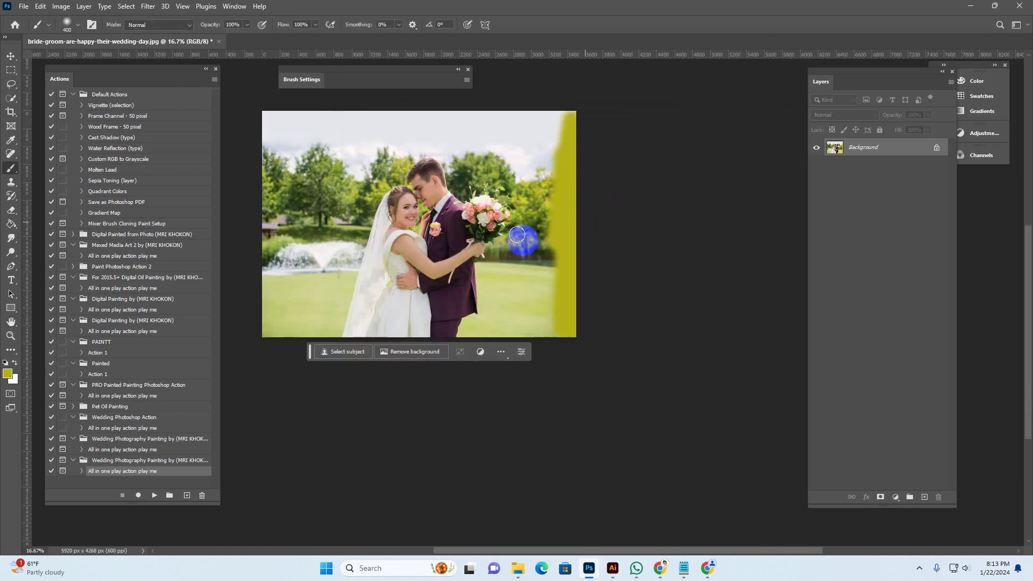
left_click(463, 235)
left_click_drag(463, 236, 530, 279)
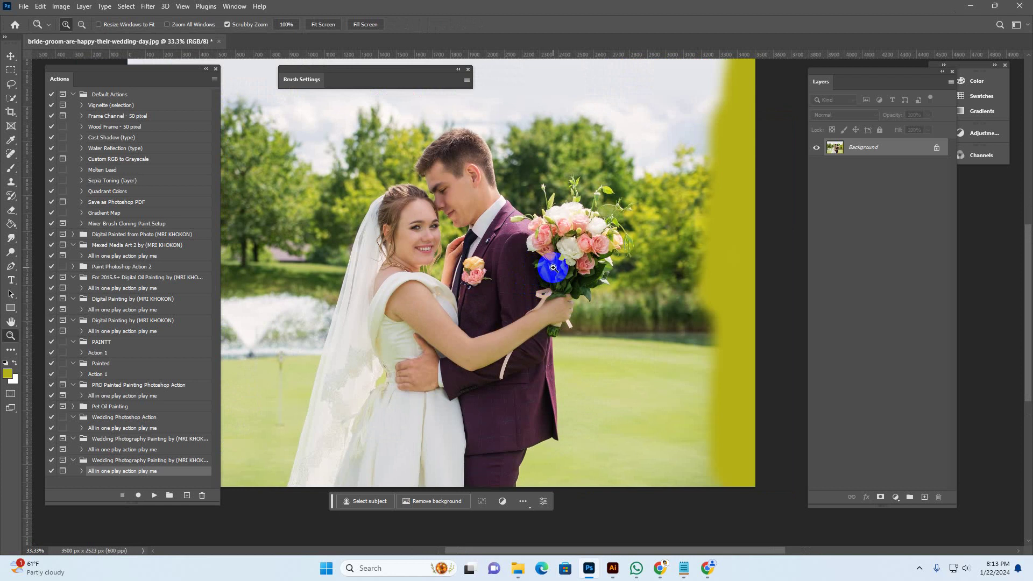
left_click_drag(571, 267, 608, 299)
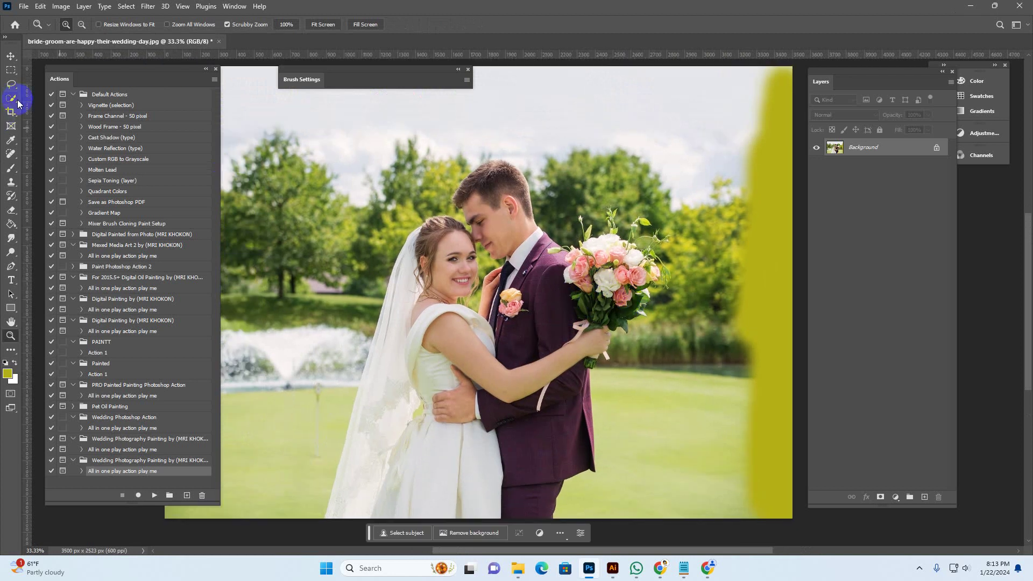
left_click(18, 103)
right_click(18, 103)
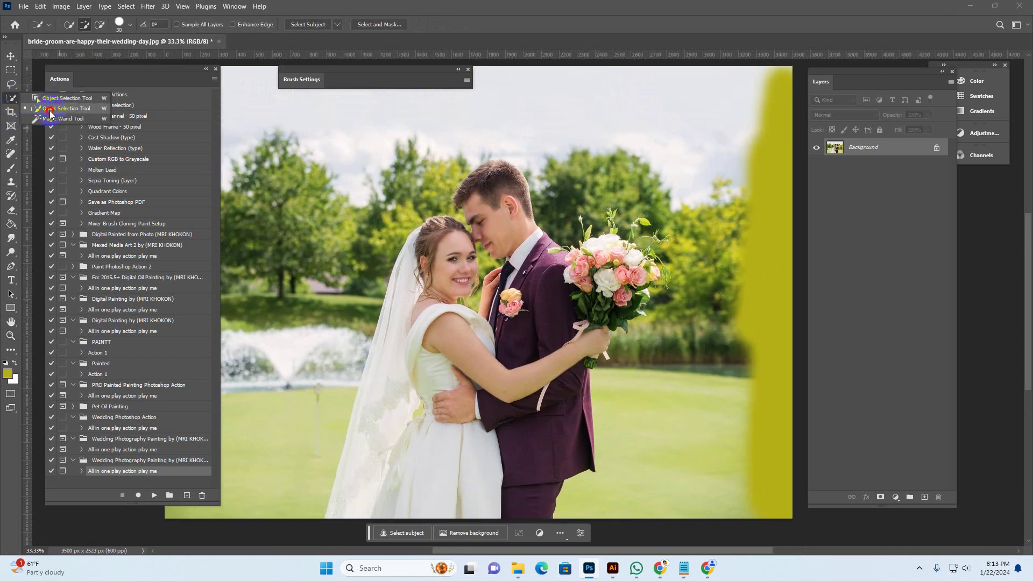
left_click(50, 111)
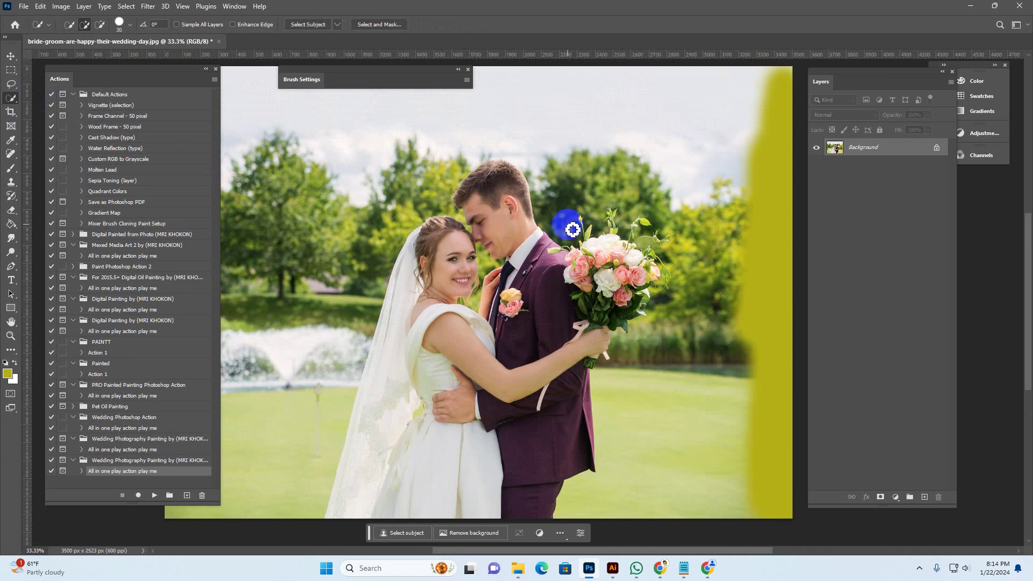
left_click_drag(578, 235, 606, 246)
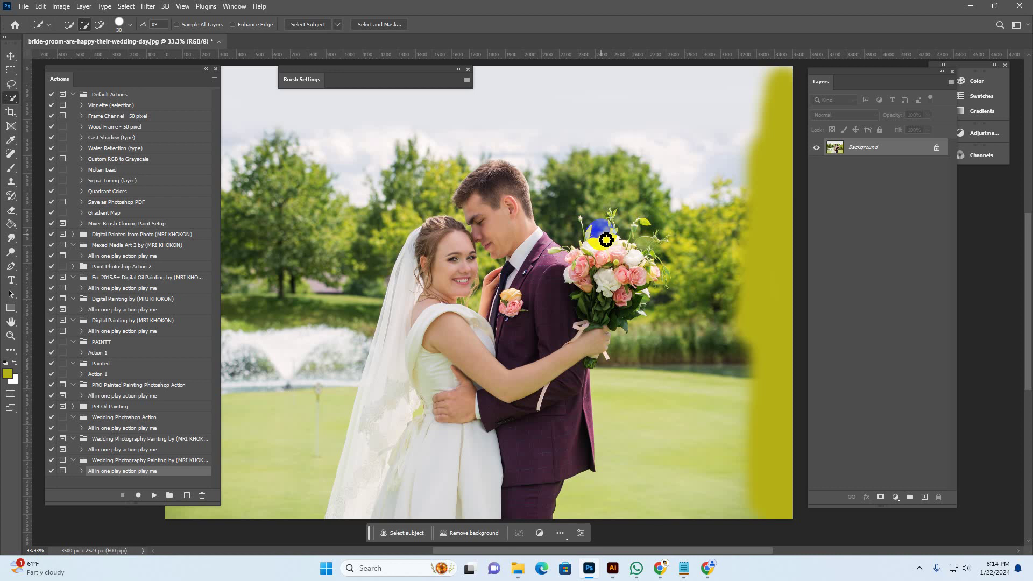
left_click_drag(606, 240, 529, 249)
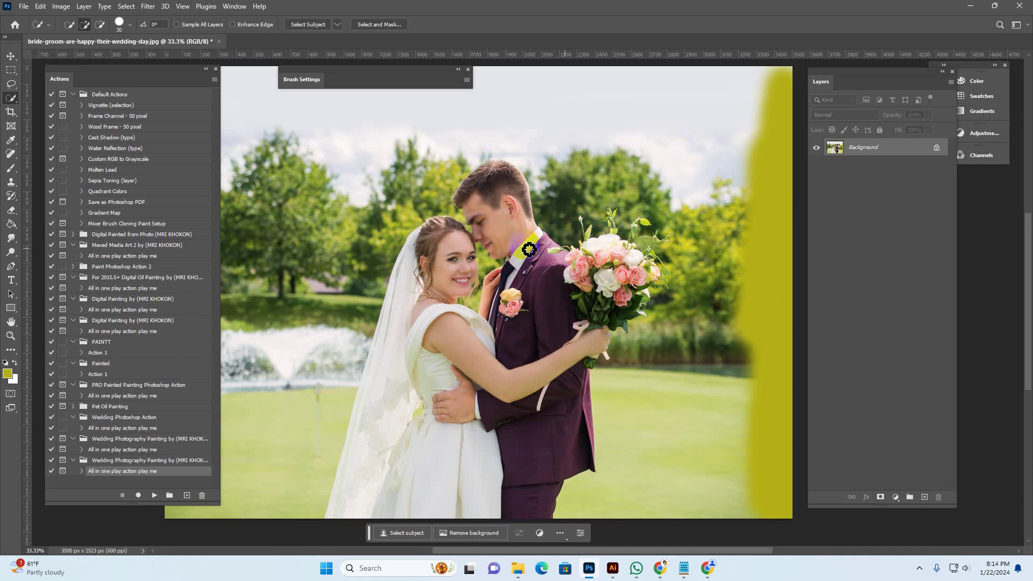
left_click_drag(13, 100, 51, 109)
left_click(311, 23)
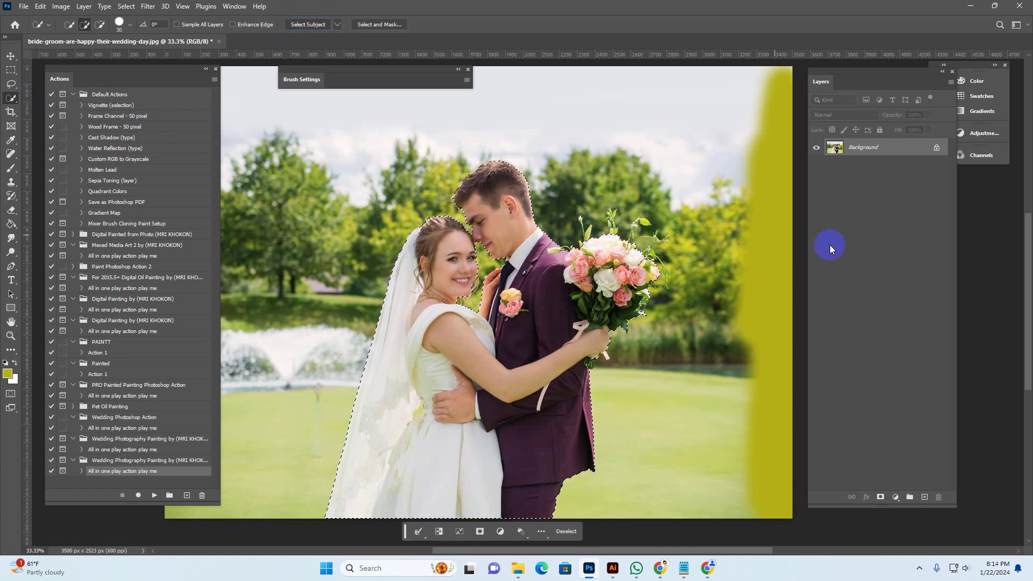
Add a new layer above the background, name it "brush", and shift the Layers panel slightly.
left_click(924, 497)
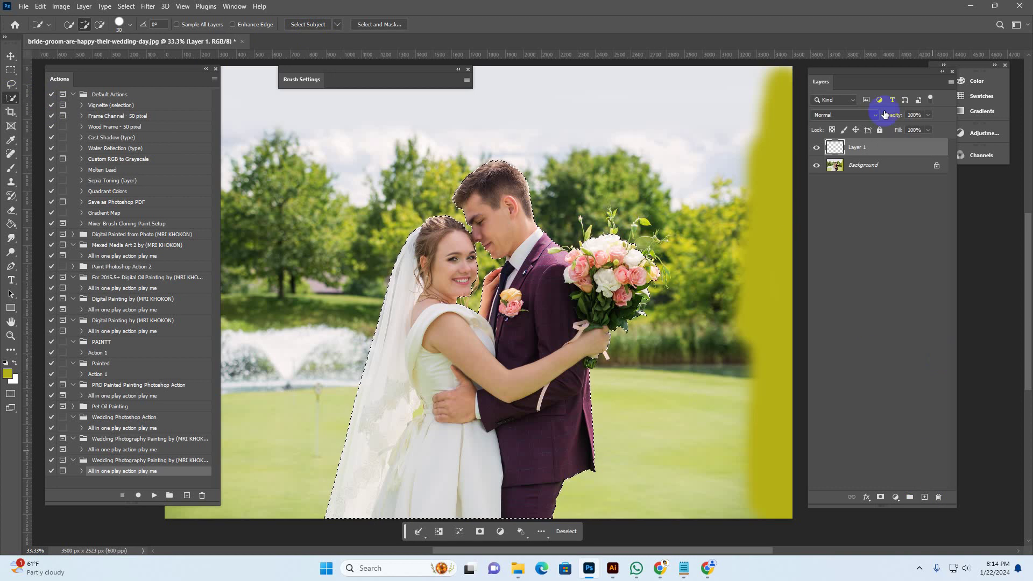
left_click_drag(841, 76, 806, 80)
left_click(811, 145)
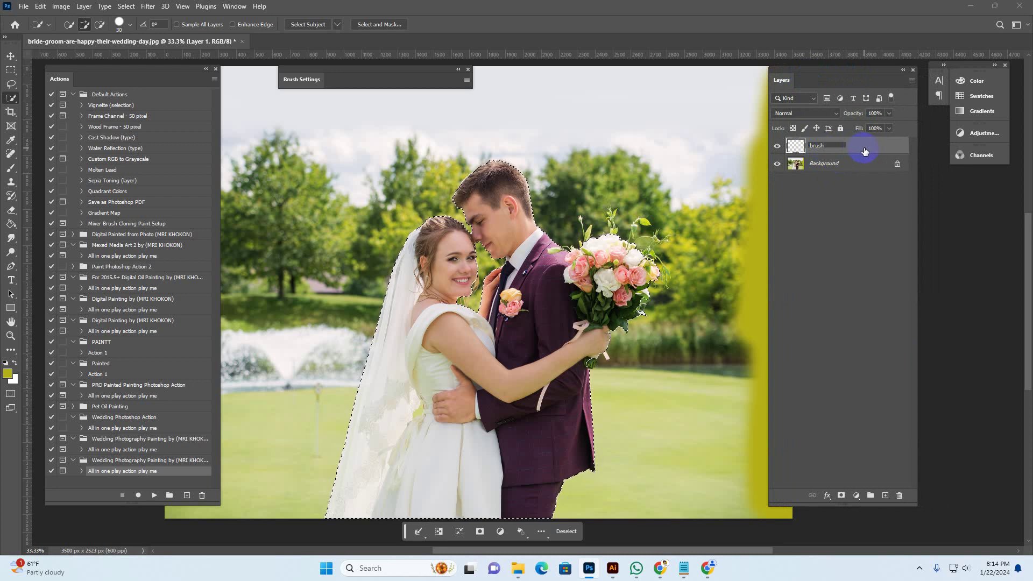
key("Return")
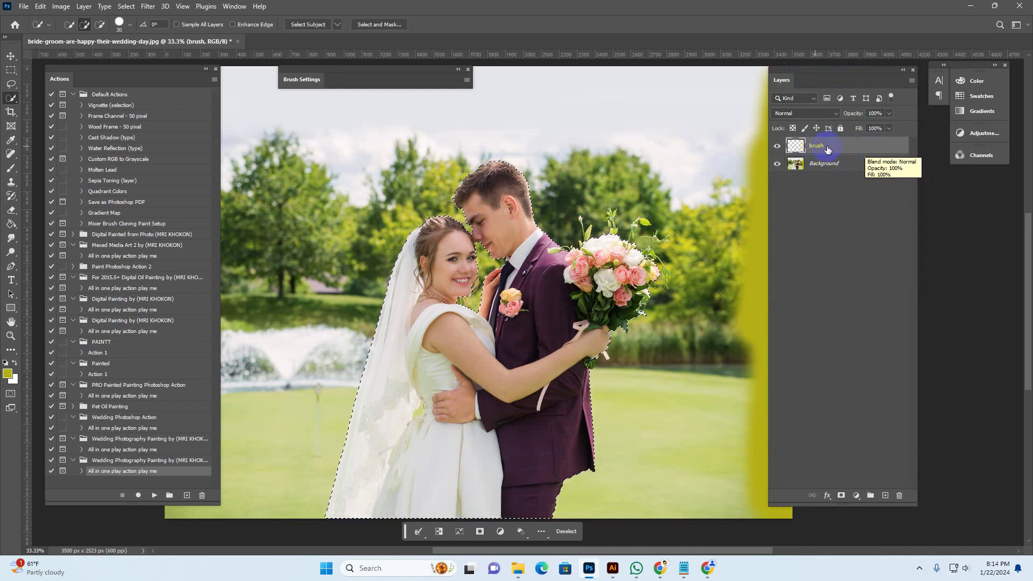
Set the foreground colour to pure red (ff0000) and fill the selected couple with the Paint Bucket on the brush layer.
left_click(12, 226)
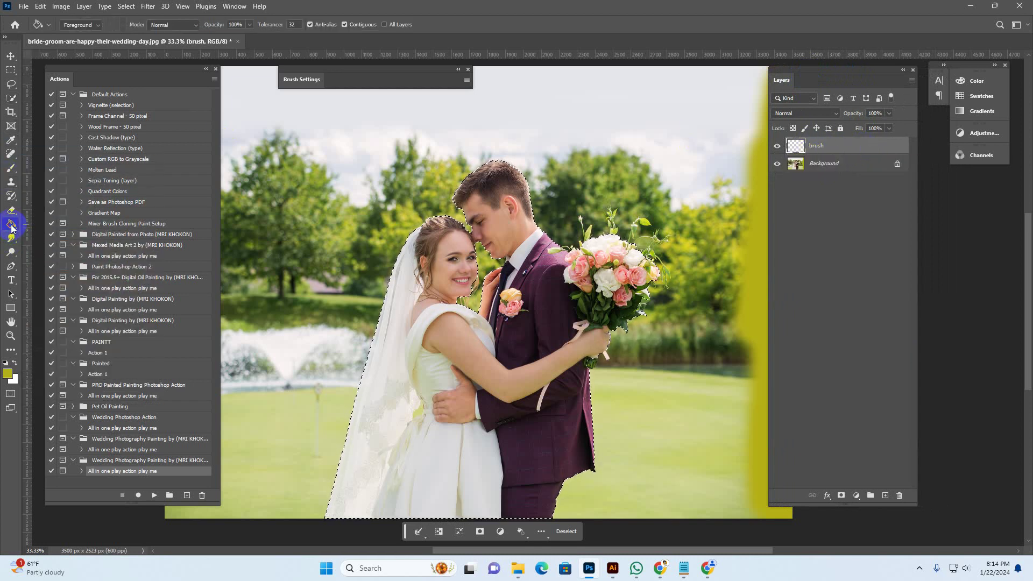
left_click(10, 375)
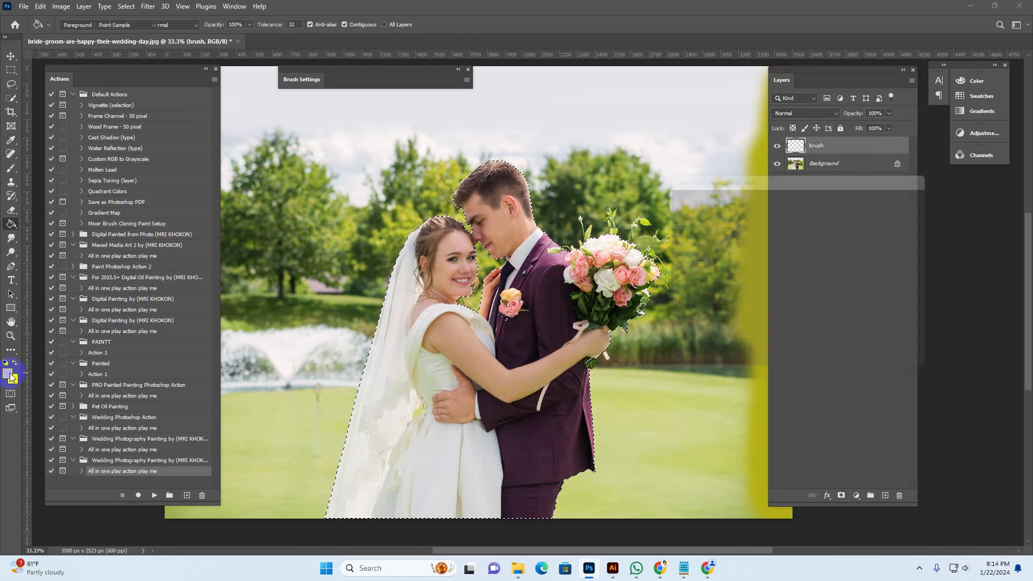
left_click(800, 199)
left_click(813, 199)
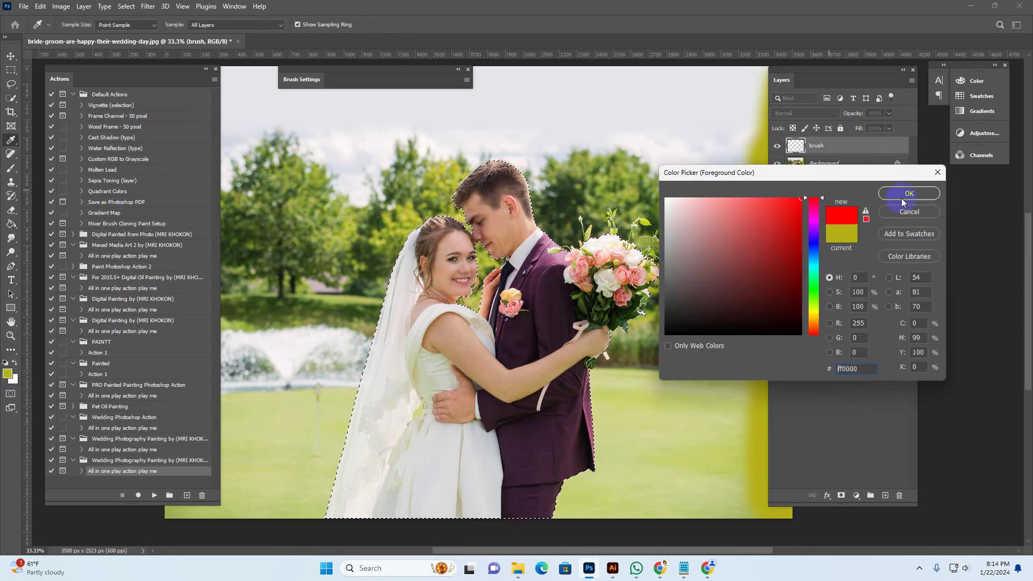
key("Return")
left_click(563, 289)
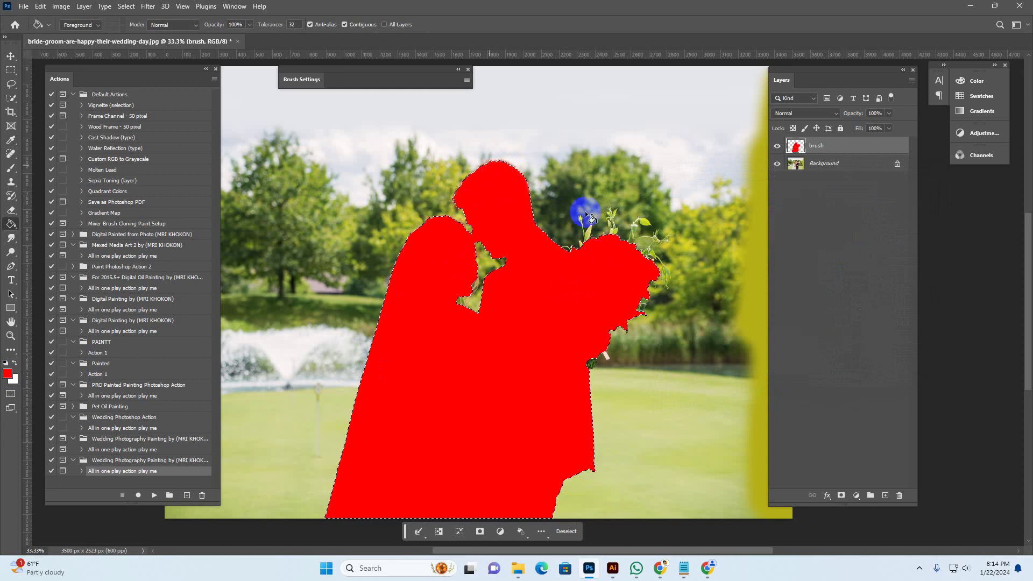
Deselect the selection around the couple.
left_click(10, 56)
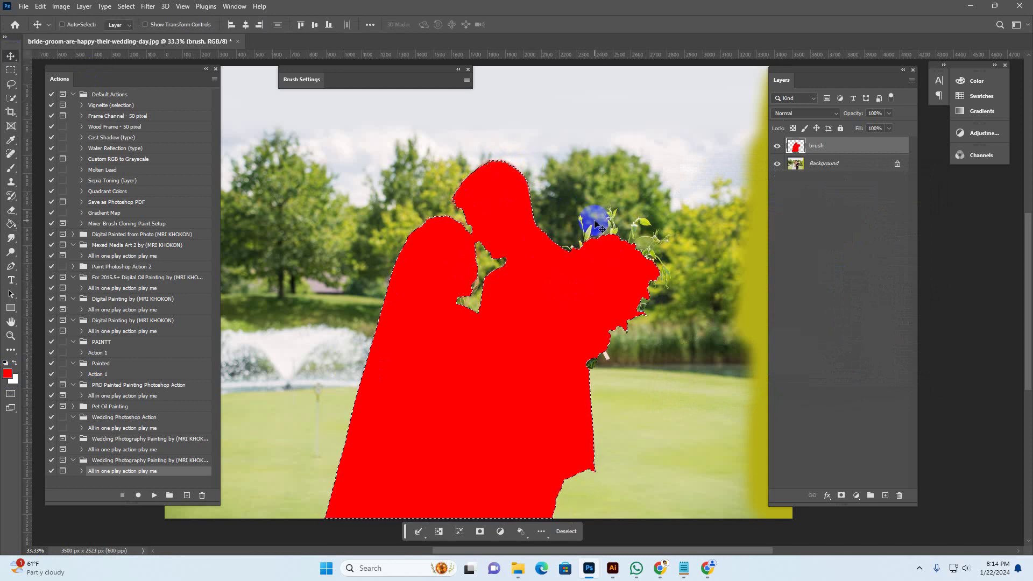
key("ctrl+plus")
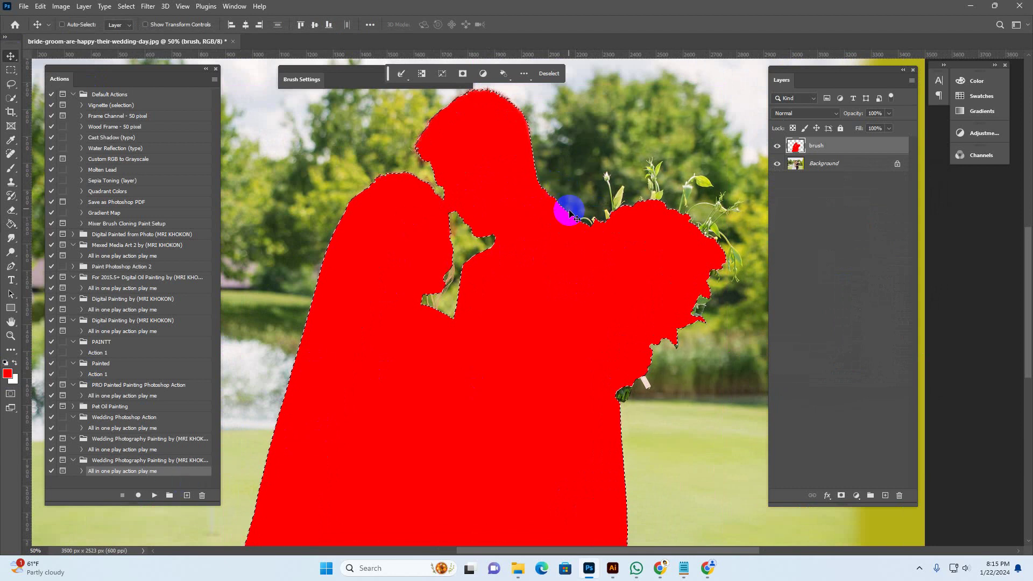
left_click(124, 6)
left_click(137, 29)
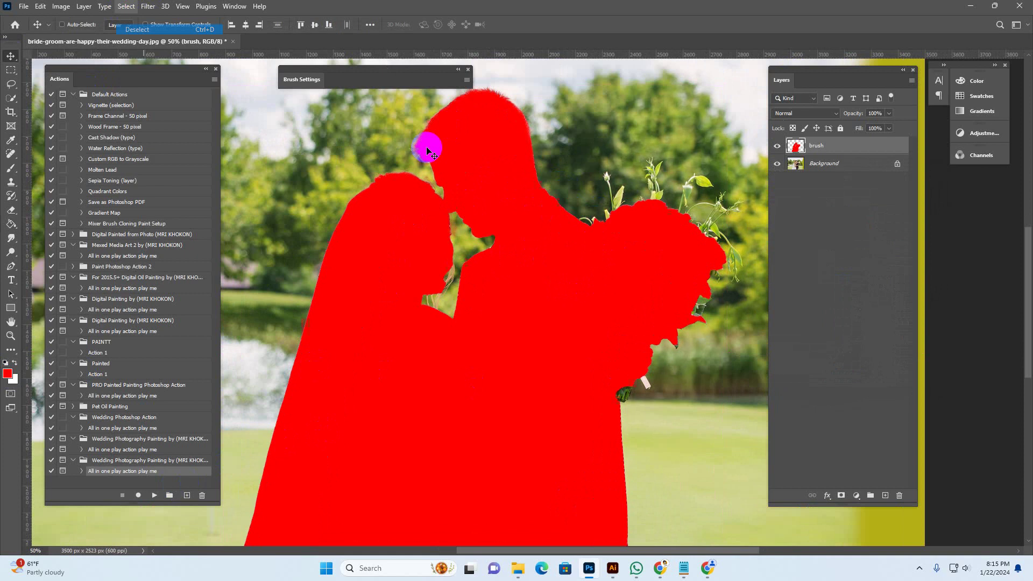
Choose a soft round brush, reduce it to 30 px, and paint red over the bouquet stems nearest the groom's shoulder.
left_click_drag(653, 203, 616, 219)
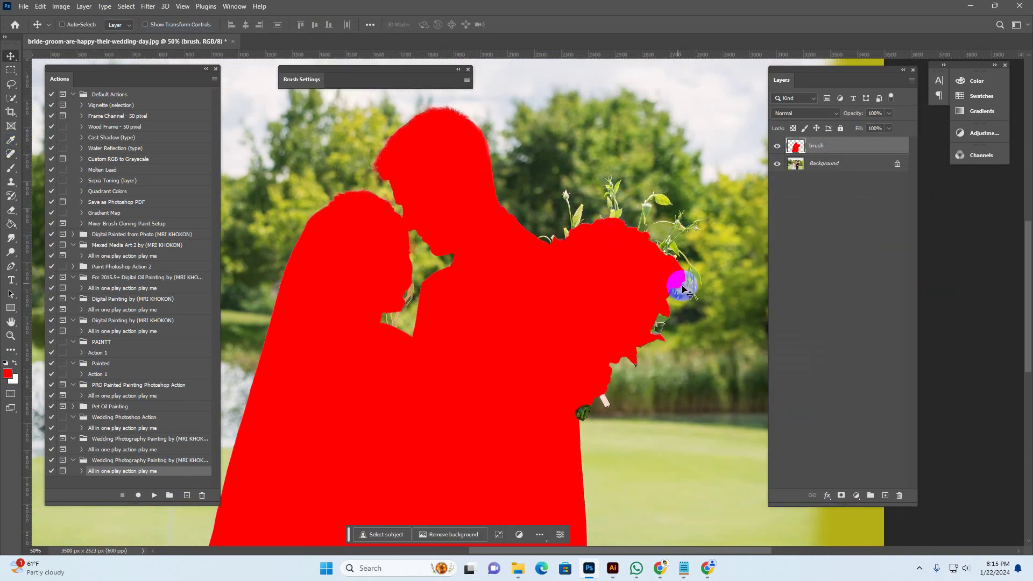
left_click(12, 169)
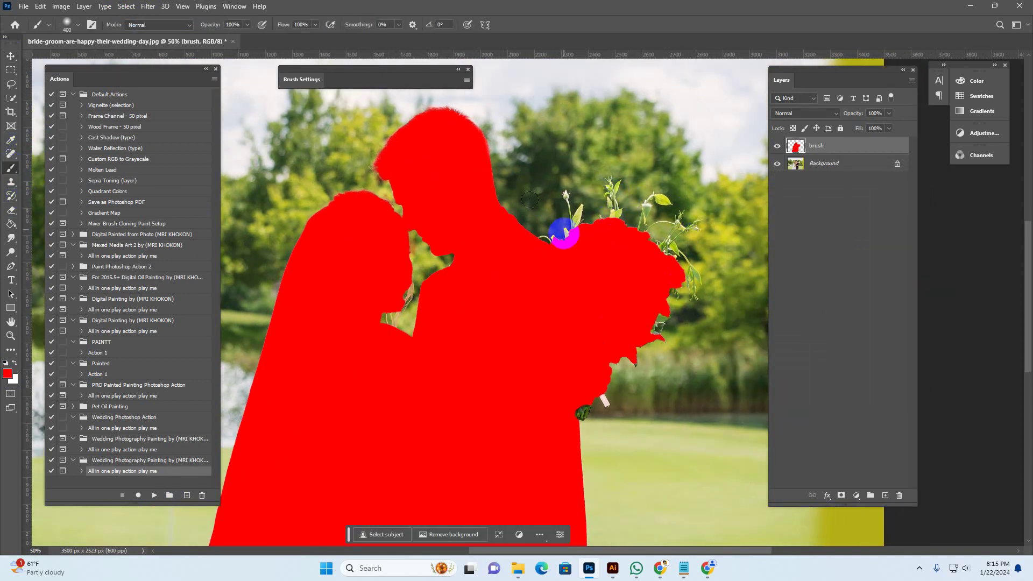
left_click(77, 24)
left_click(224, 146)
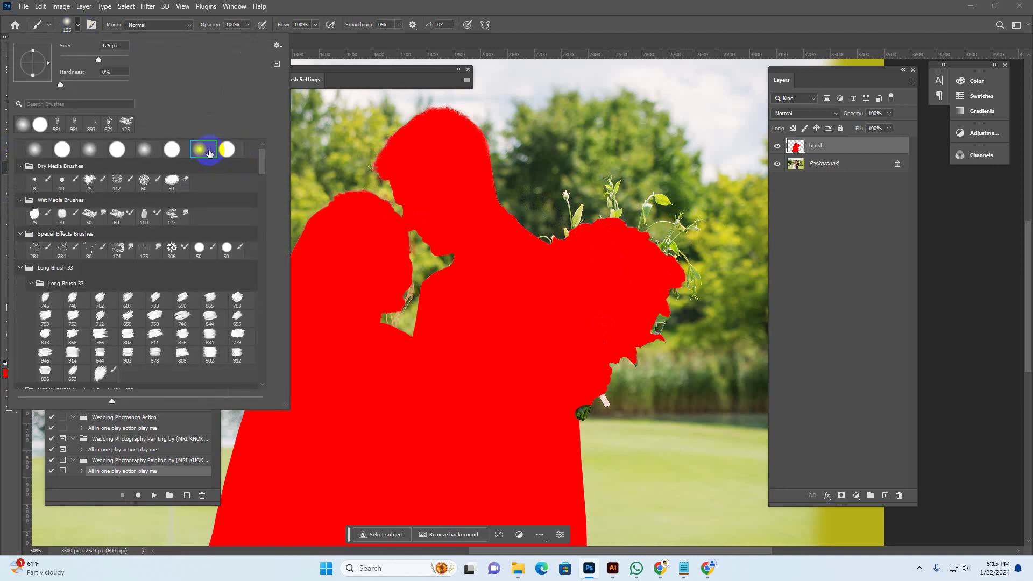
left_click(262, 148)
left_click(594, 214)
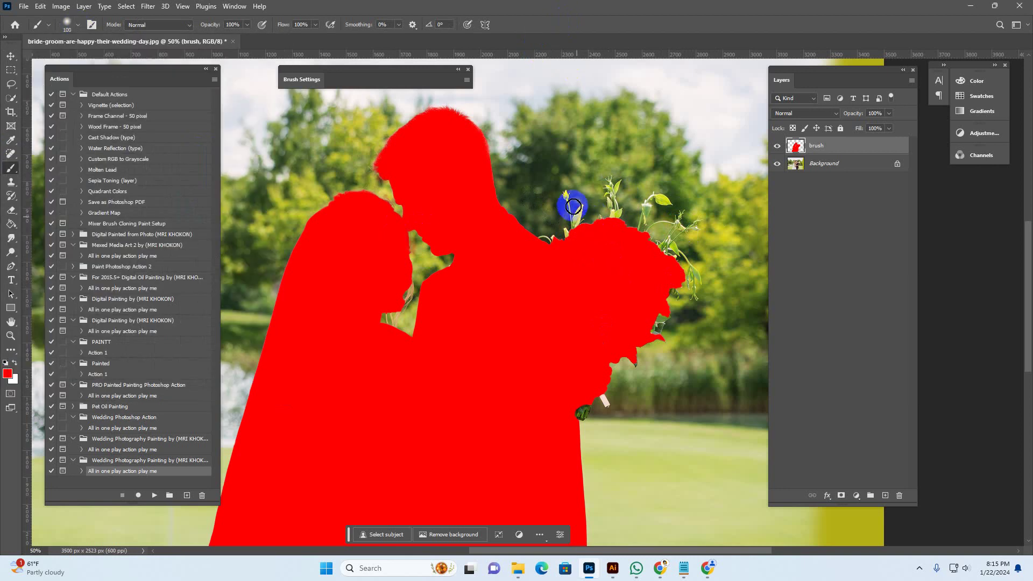
key("bracketleft")
key("bracketleft")
key("bracketleft")
key("bracketleft")
key("bracketleft")
key("bracketleft")
key("bracketleft")
key("bracketleft")
left_click_drag(581, 209, 572, 221)
key("bracketleft")
Check the bouquet's outline beneath the brush layer and paint its remaining sprigs and uncovered edges red, reducing the brush to 20 px.
left_click(778, 145)
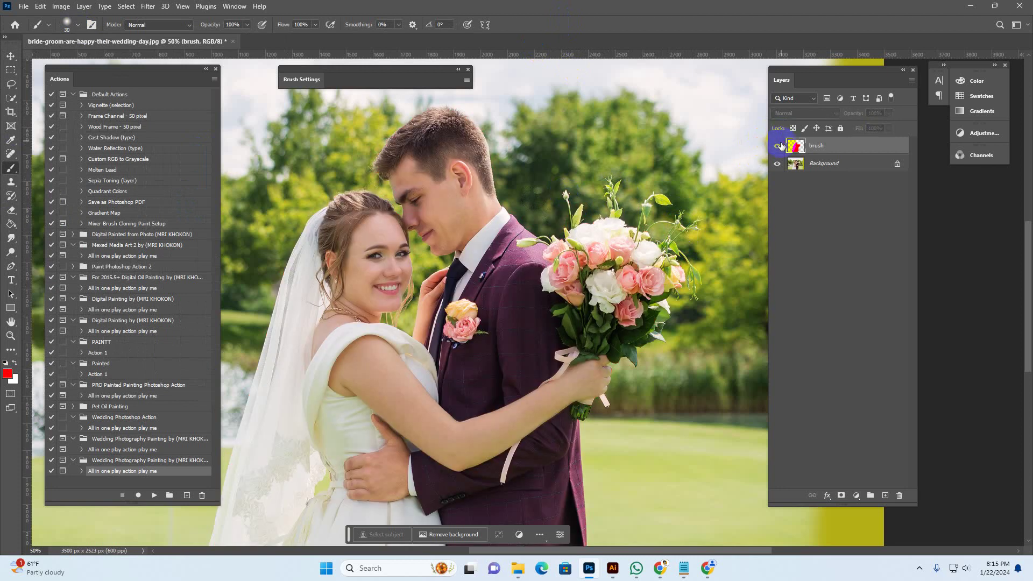
left_click(778, 146)
left_click(778, 145)
left_click(778, 145)
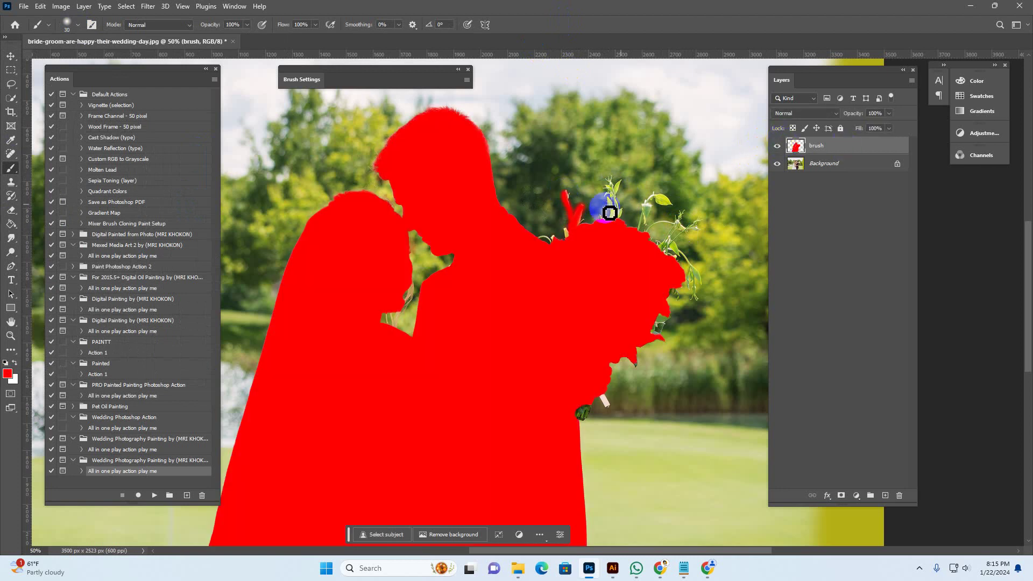
left_click(616, 194)
mouse_move(612, 190)
left_mouse_down()
mouse_move(618, 230)
mouse_move(627, 217)
mouse_move(586, 241)
mouse_move(573, 236)
mouse_move(572, 246)
mouse_move(544, 243)
mouse_move(564, 246)
left_mouse_up()
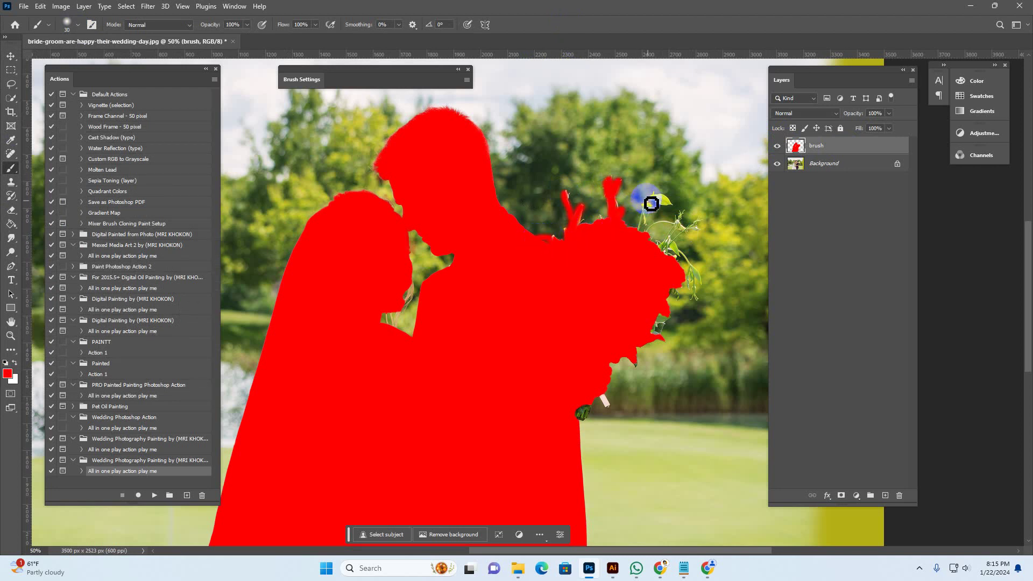
mouse_move(651, 203)
left_mouse_down()
mouse_move(644, 232)
mouse_move(673, 207)
mouse_move(654, 206)
mouse_move(667, 200)
mouse_move(671, 210)
mouse_move(661, 198)
mouse_move(680, 227)
mouse_move(692, 219)
mouse_move(660, 258)
mouse_move(683, 258)
mouse_move(671, 250)
mouse_move(691, 262)
mouse_move(709, 293)
mouse_move(699, 274)
mouse_move(701, 300)
mouse_move(662, 319)
mouse_move(674, 320)
mouse_move(660, 336)
mouse_move(653, 329)
mouse_move(664, 340)
mouse_move(603, 398)
mouse_move(613, 407)
mouse_move(606, 397)
mouse_move(584, 422)
mouse_move(597, 406)
mouse_move(581, 412)
mouse_move(593, 408)
mouse_move(588, 422)
mouse_move(504, 347)
mouse_move(416, 290)
mouse_move(400, 326)
mouse_move(588, 240)
mouse_move(572, 226)
mouse_move(689, 224)
mouse_move(647, 240)
mouse_move(669, 263)
mouse_move(399, 167)
mouse_move(387, 184)
mouse_move(385, 157)
mouse_move(411, 127)
mouse_move(396, 186)
mouse_move(379, 165)
mouse_move(393, 145)
mouse_move(451, 111)
mouse_move(479, 129)
mouse_move(435, 111)
mouse_move(422, 132)
left_mouse_up()
key("bracketleft")
left_click_drag(530, 215, 540, 192)
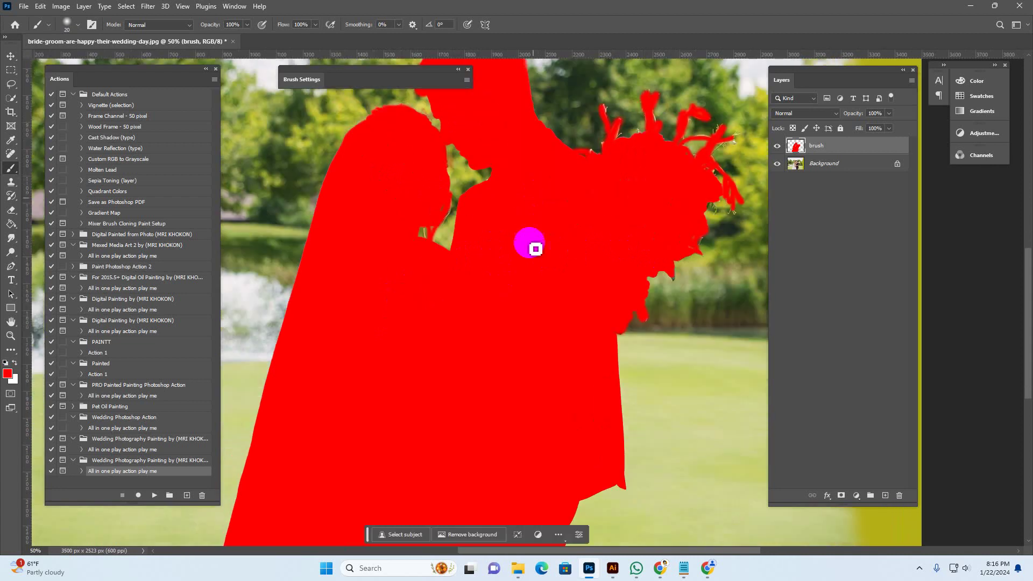
Play the "All in one play action play me" action of the last Wedding Photography Painting set and dismiss its closing message.
key("z")
left_click(558, 294, "alt")
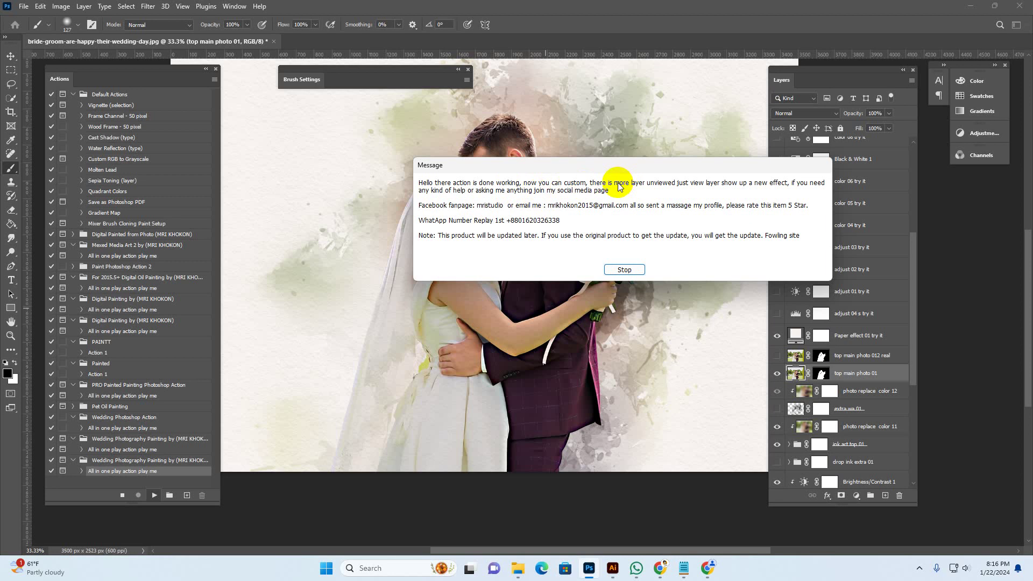
left_click(634, 272)
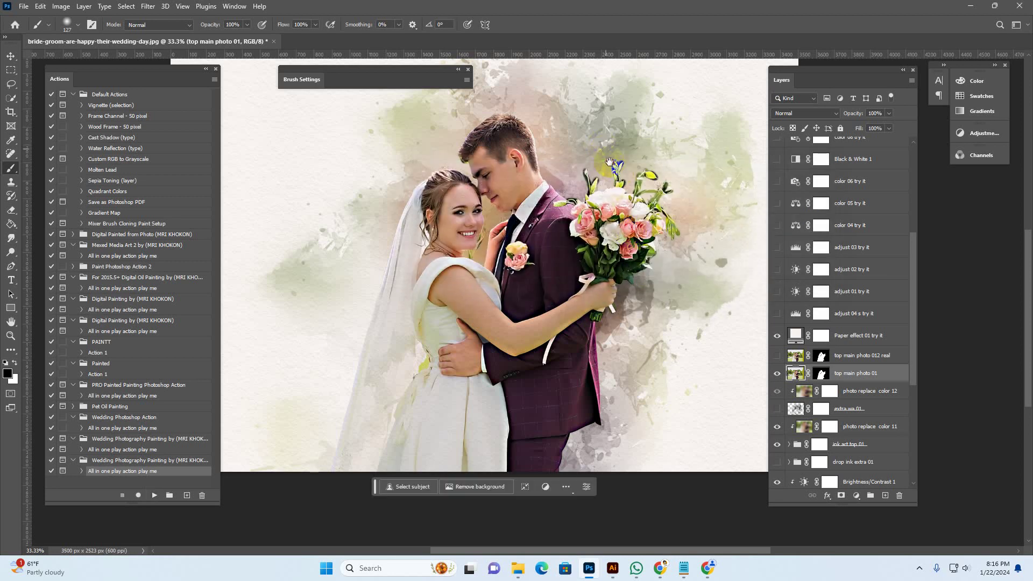
left_click_drag(614, 234, 572, 206)
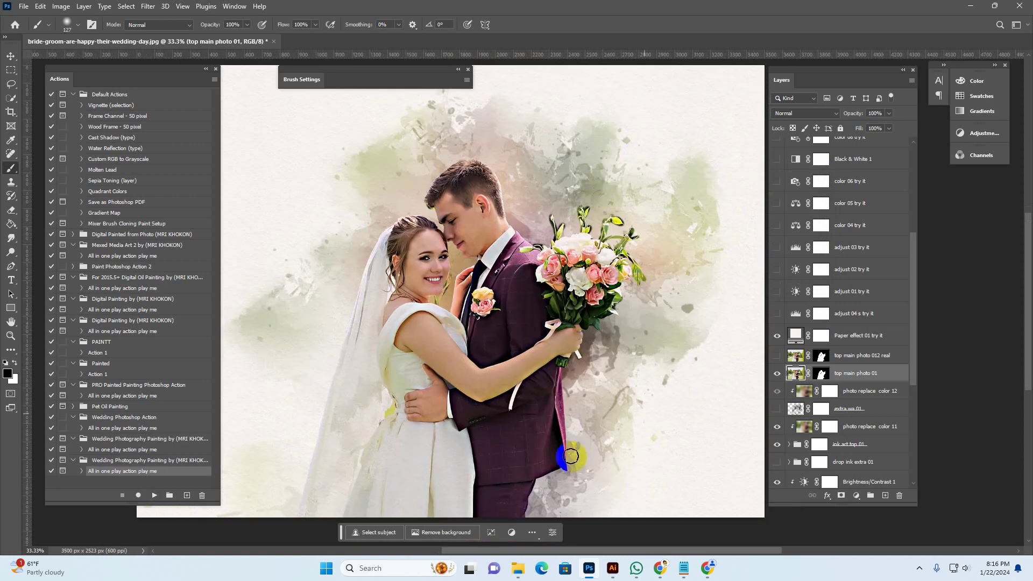
Hide and reshow the "top main photo 01" layer to examine what it contributes to the painting.
left_click(10, 55)
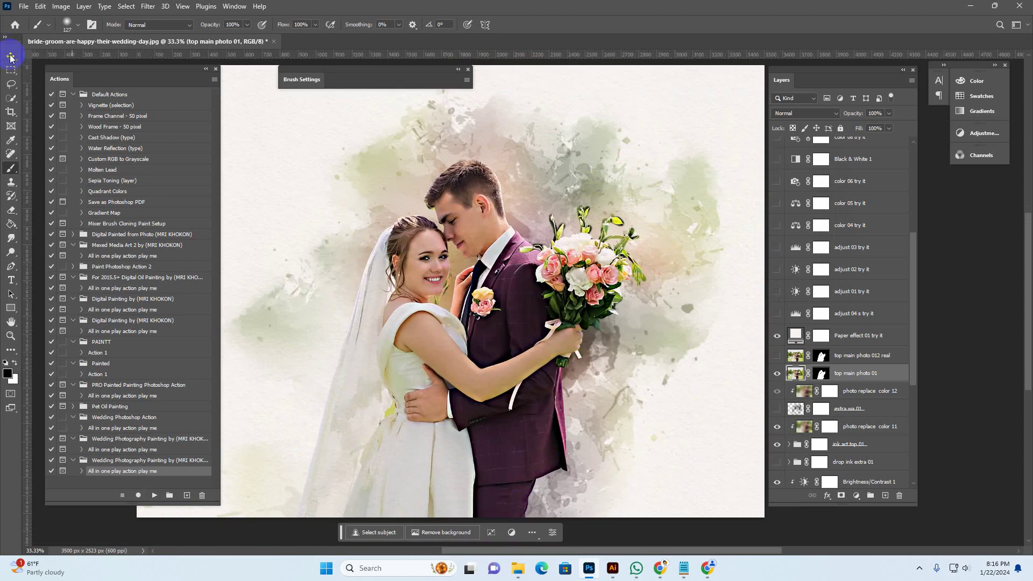
left_click_drag(540, 295, 564, 257)
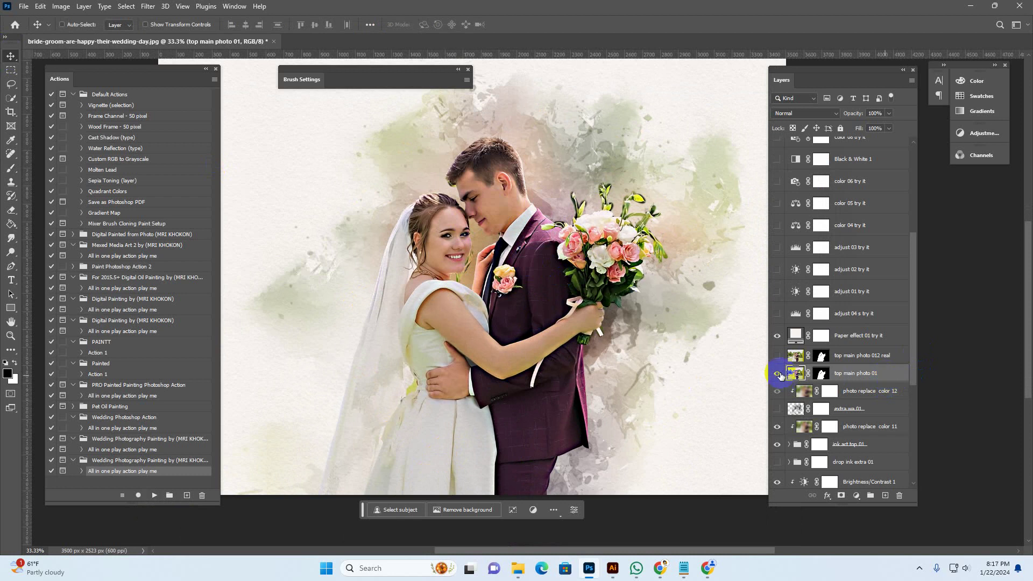
scroll(854, 427, "down", 5)
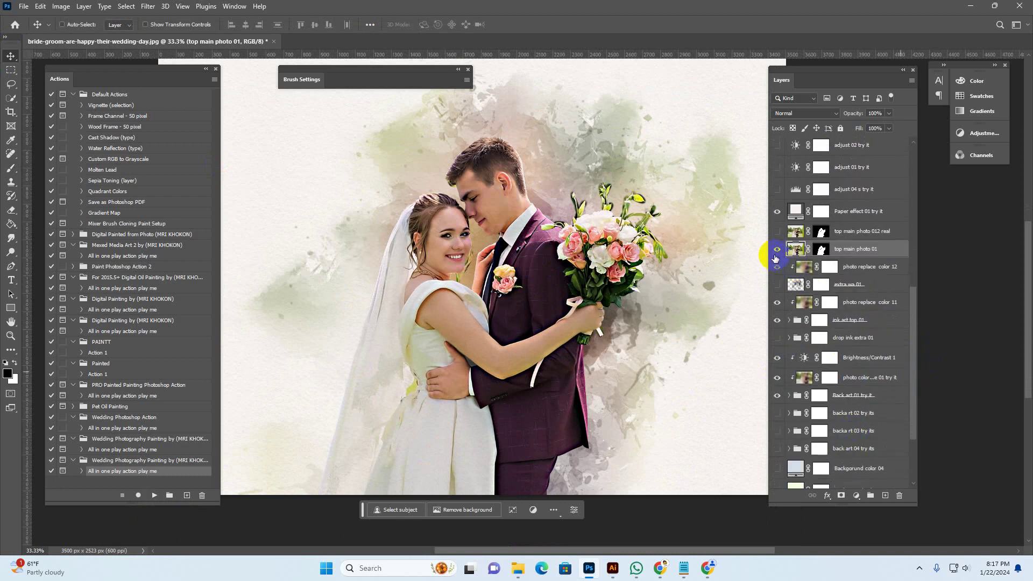
left_click(775, 251)
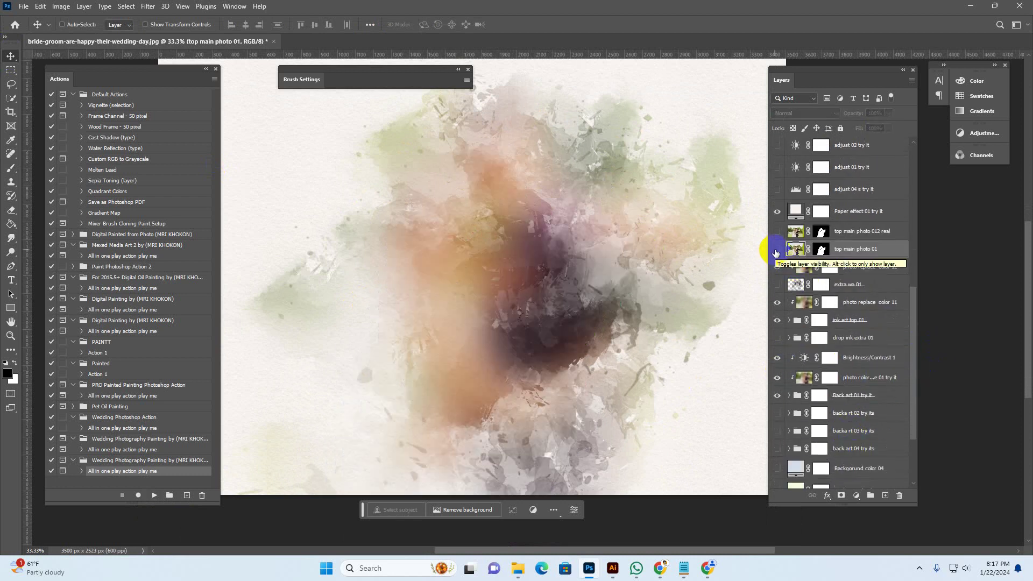
left_click(776, 251)
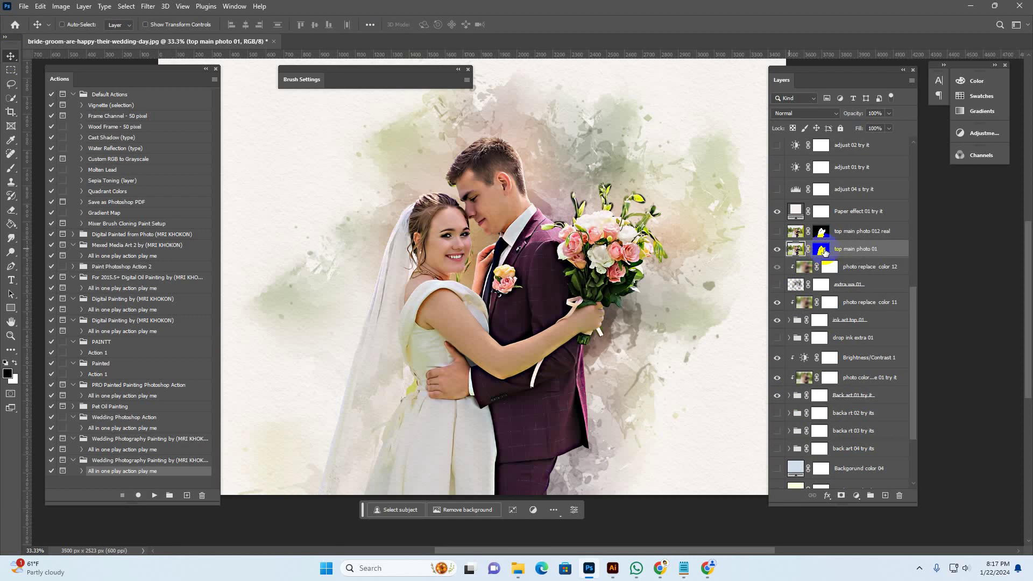
On the "top main photo 01" layer mask, brush black along the bouquet's outer sprigs to trim its edges.
left_click(822, 250)
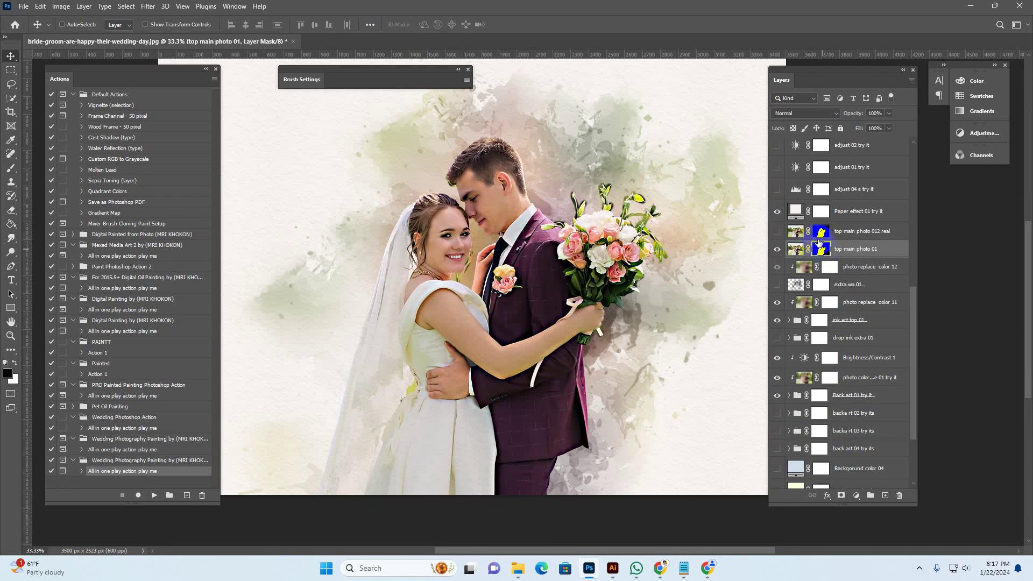
left_click(11, 167)
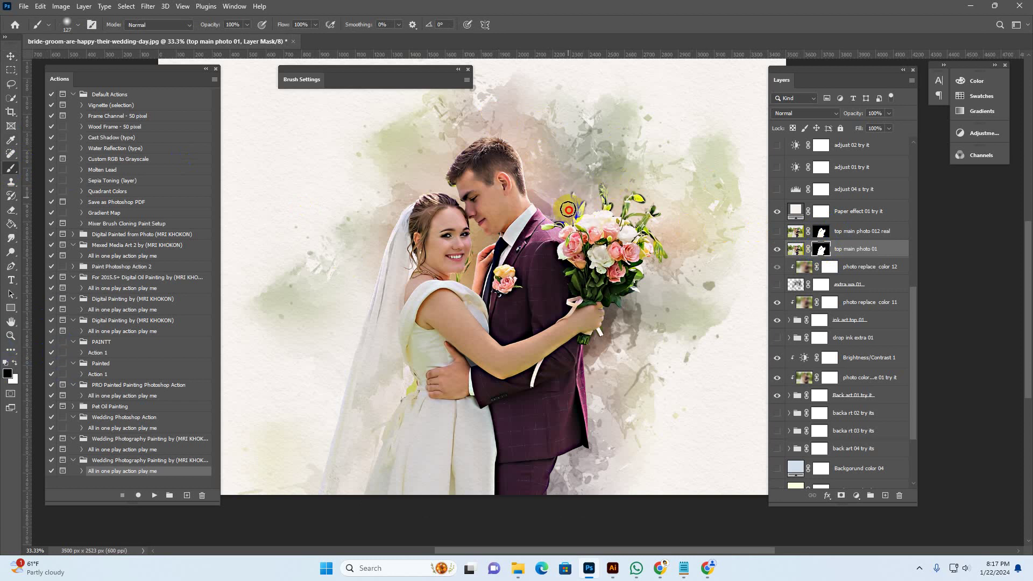
mouse_move(568, 209)
left_mouse_down()
mouse_move(588, 197)
mouse_move(554, 220)
mouse_move(564, 214)
left_mouse_up()
mouse_move(628, 194)
left_mouse_down()
mouse_move(646, 206)
mouse_move(623, 203)
mouse_move(672, 200)
mouse_move(663, 237)
mouse_move(671, 263)
mouse_move(643, 282)
left_mouse_up()
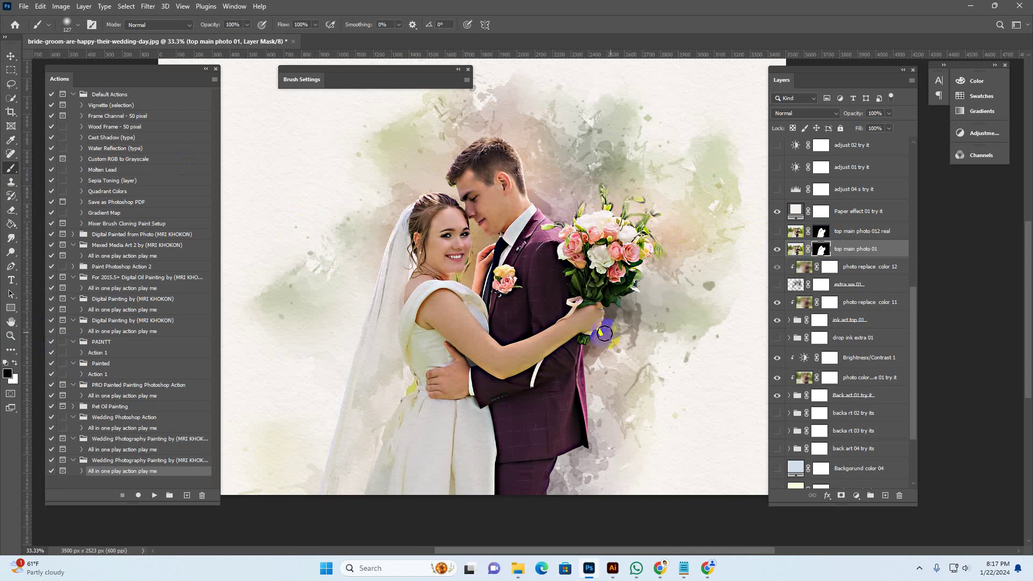
Set the brush opacity to 21% and softly fade the mask around the veil, the jacket hem, the trousers and the bouquet.
left_click(247, 25)
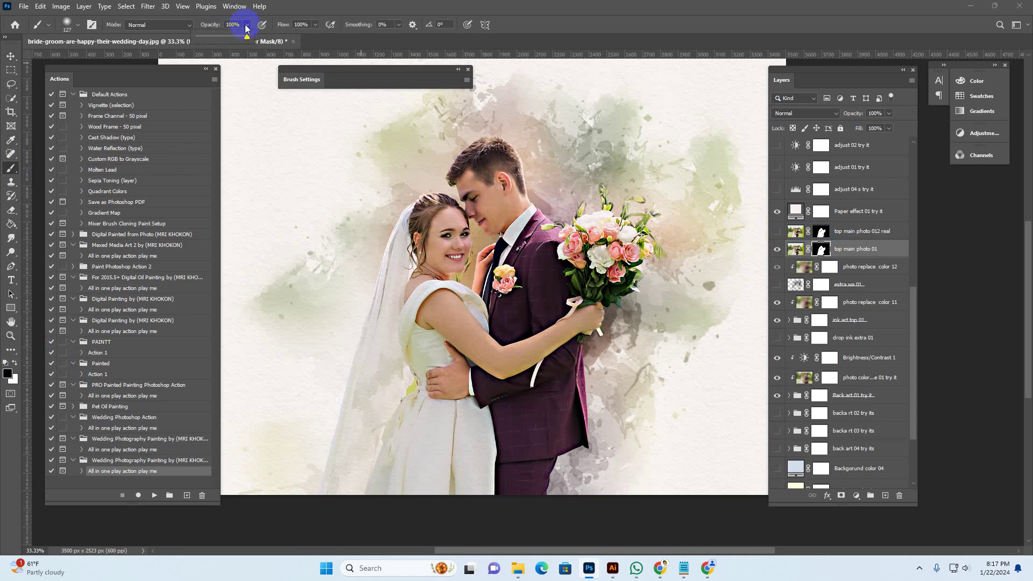
left_click(208, 37)
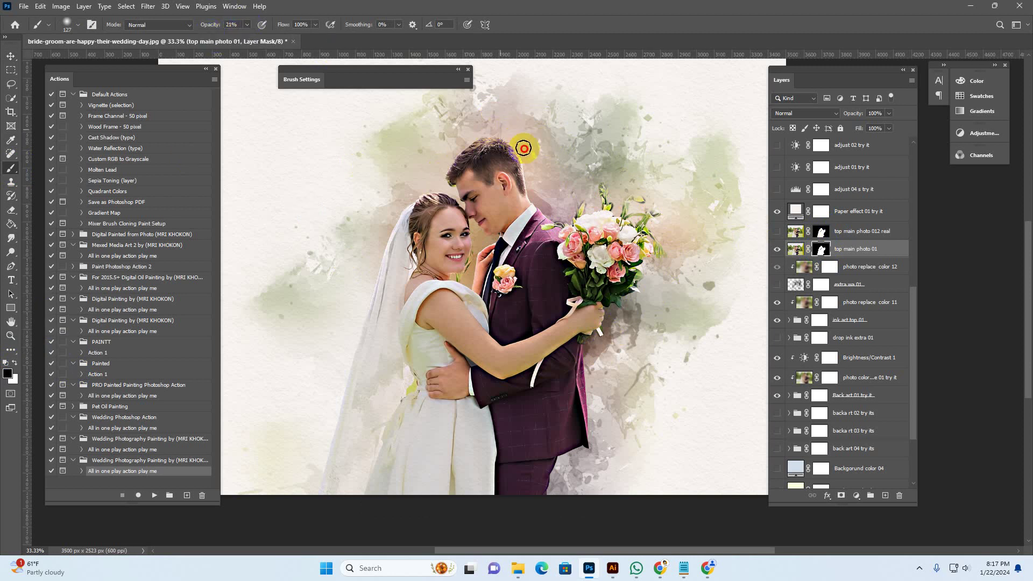
mouse_move(388, 225)
left_mouse_down()
mouse_move(312, 486)
mouse_move(329, 465)
mouse_move(331, 388)
mouse_move(351, 351)
mouse_move(366, 255)
mouse_move(429, 177)
left_mouse_up()
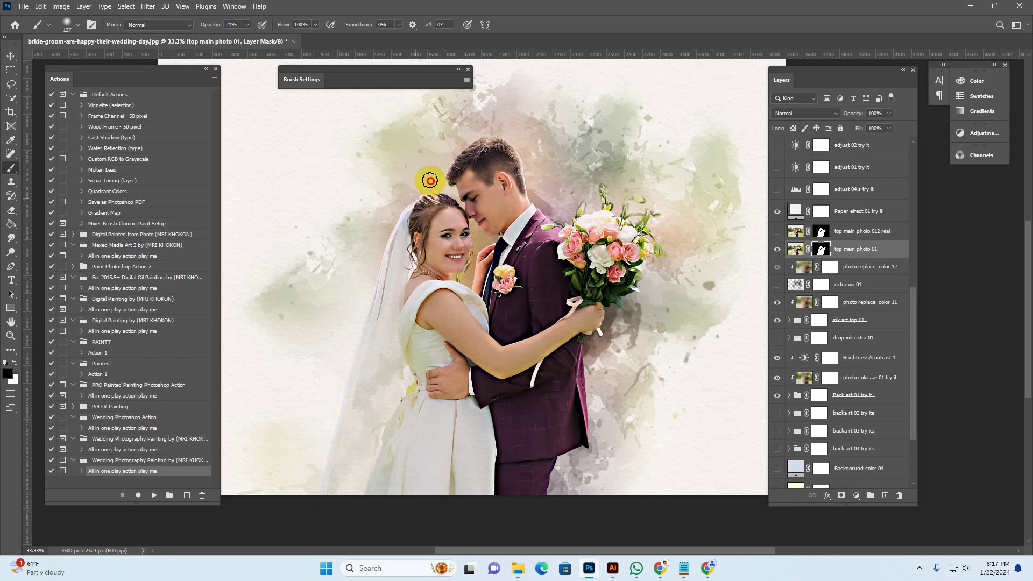
left_click(584, 439)
mouse_move(584, 439)
left_mouse_down()
mouse_move(559, 464)
mouse_move(559, 481)
mouse_move(551, 472)
mouse_move(544, 496)
left_mouse_up()
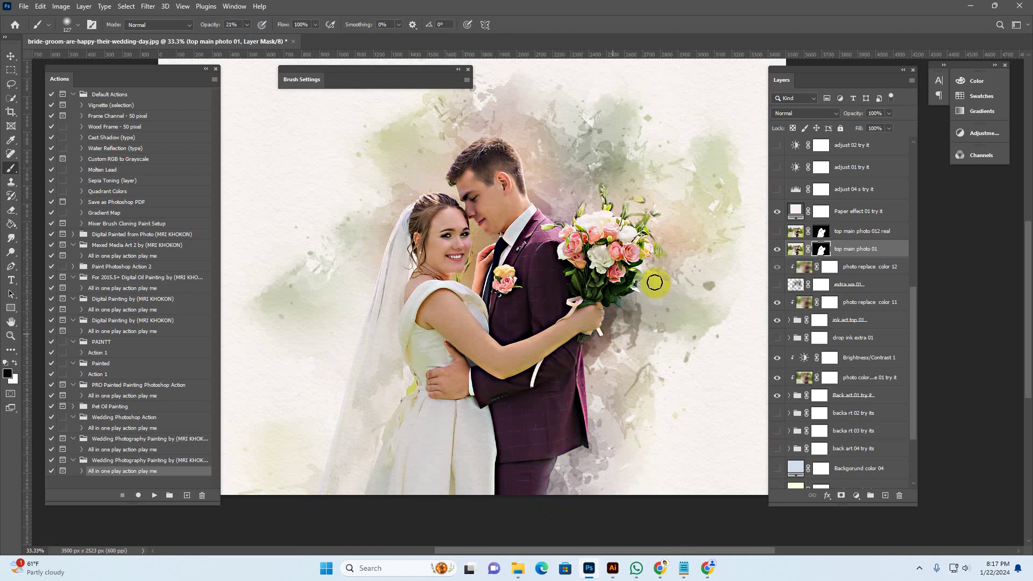
left_click(632, 299)
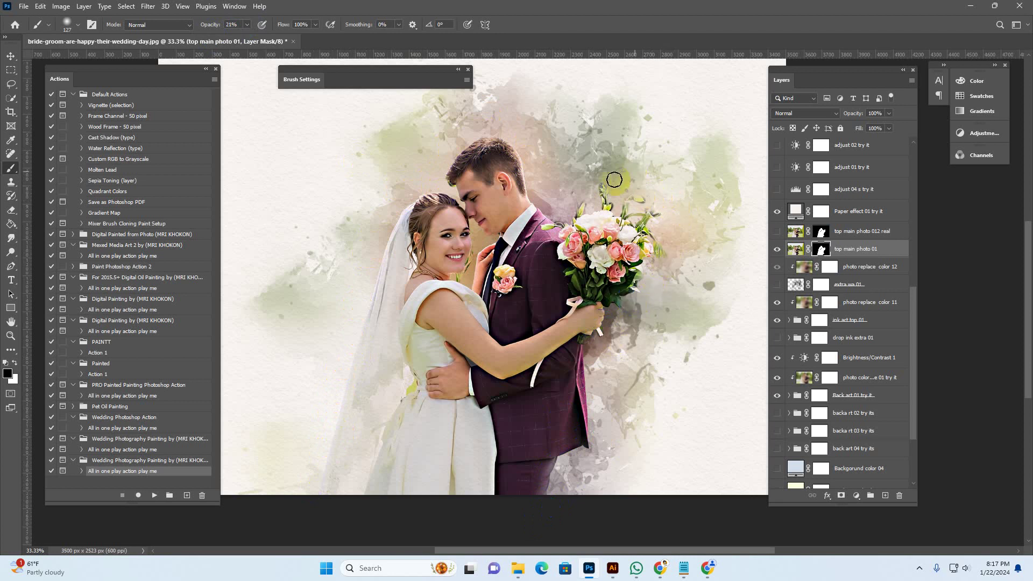
left_click(603, 192)
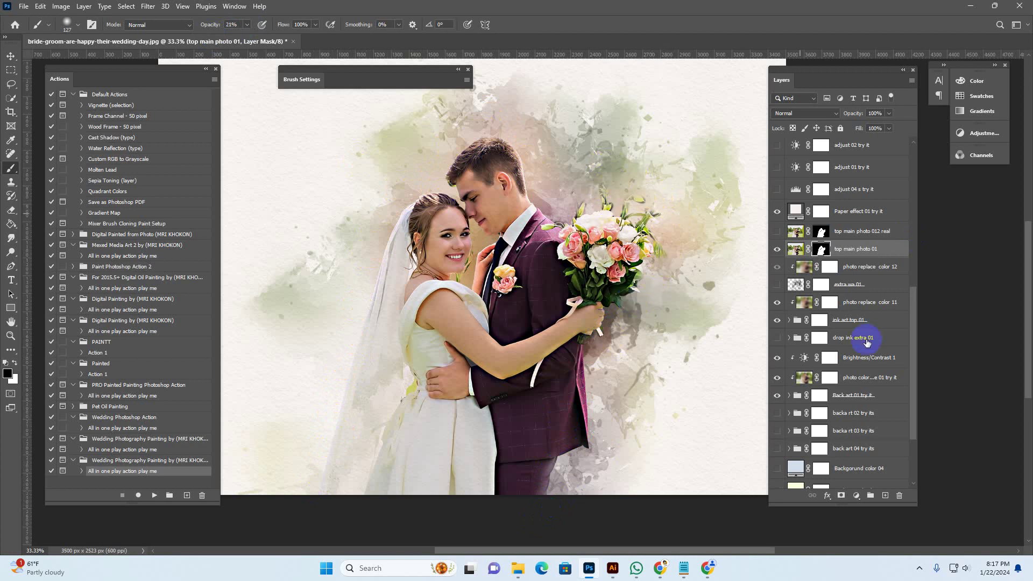
Select the "Paper effect 01 try it" layer, move the Layers panel off the artwork and examine the couple up close.
left_click(857, 216)
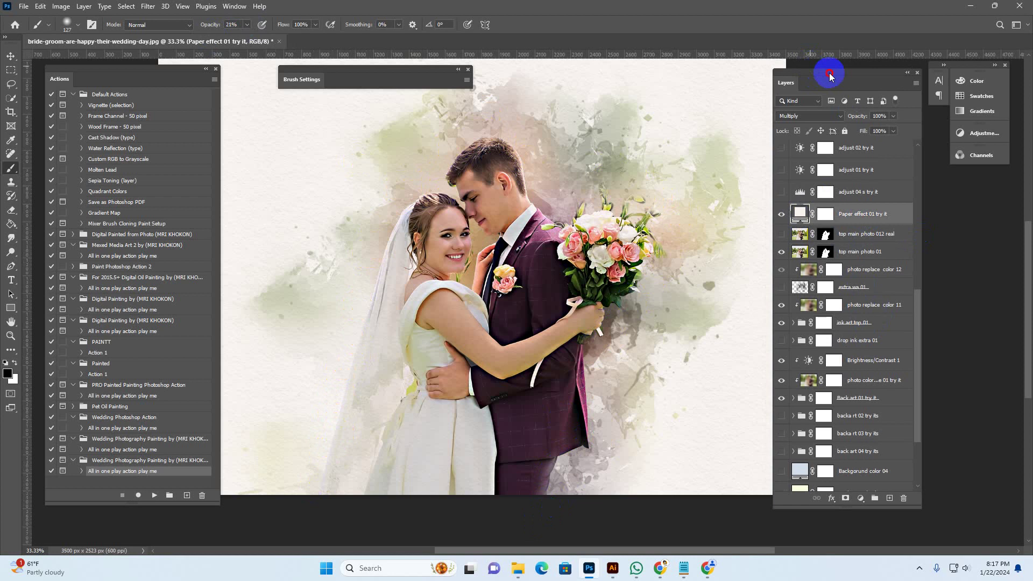
left_click_drag(825, 72, 855, 77)
left_click_drag(740, 248, 753, 292)
key("z")
left_click(679, 210)
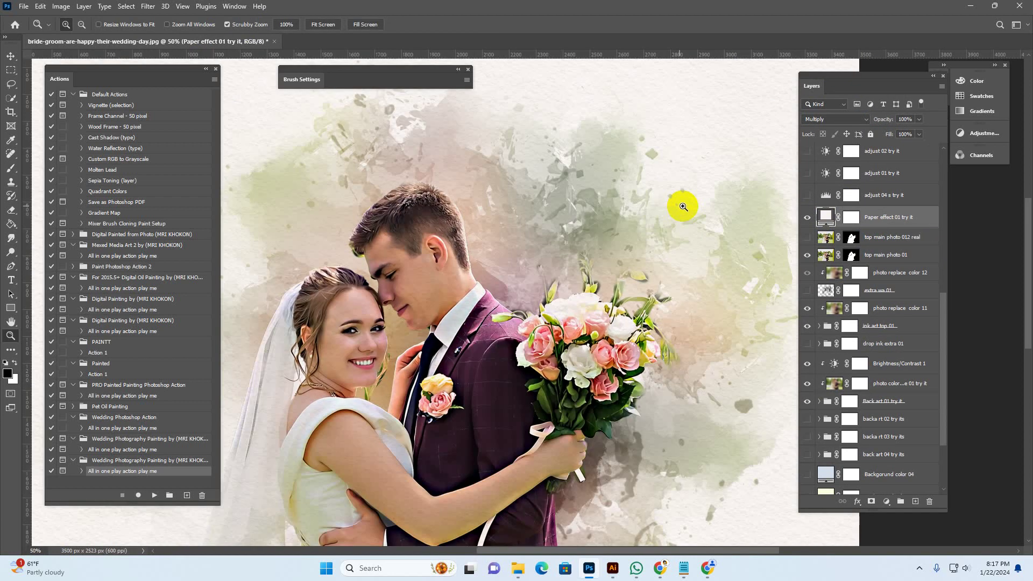
left_click_drag(572, 321, 661, 310)
left_click_drag(492, 251, 538, 163)
left_click(563, 152)
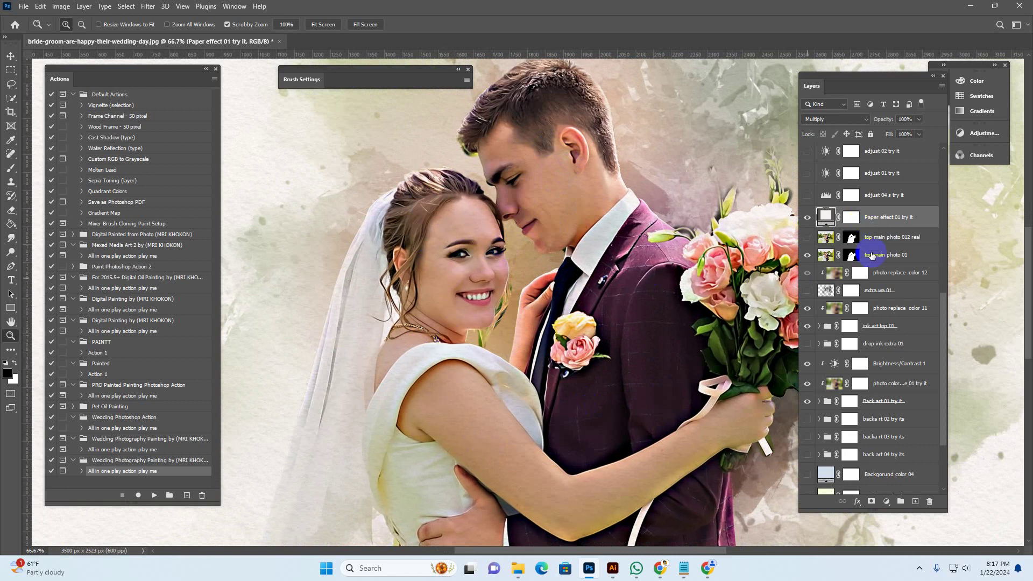
Compare the "top main photo 012 real" and "top main photo 01" versions of the couple, leaving only "top main photo 01" shown.
left_click(886, 241)
left_click(806, 238)
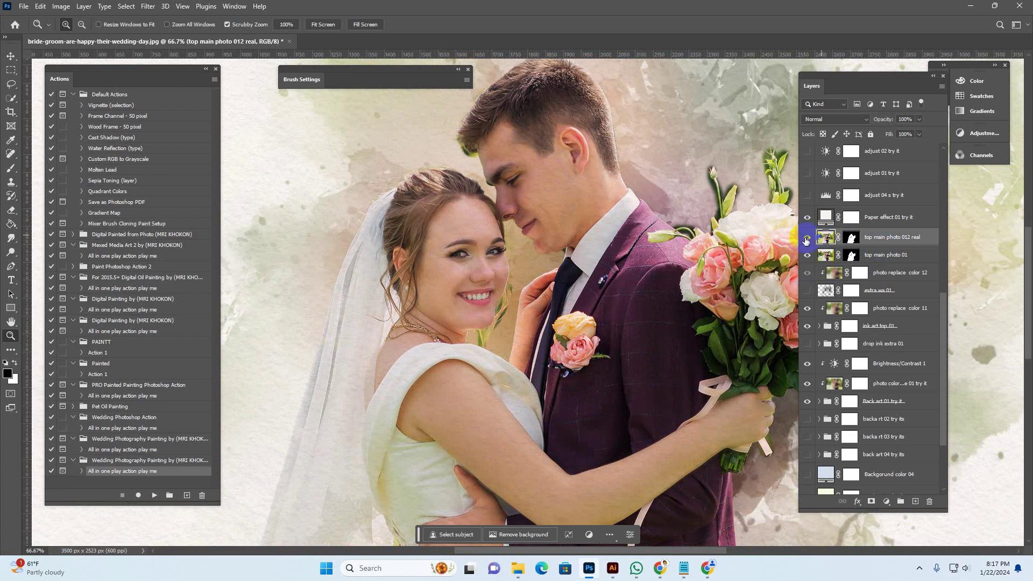
left_click(806, 239)
left_click(806, 239)
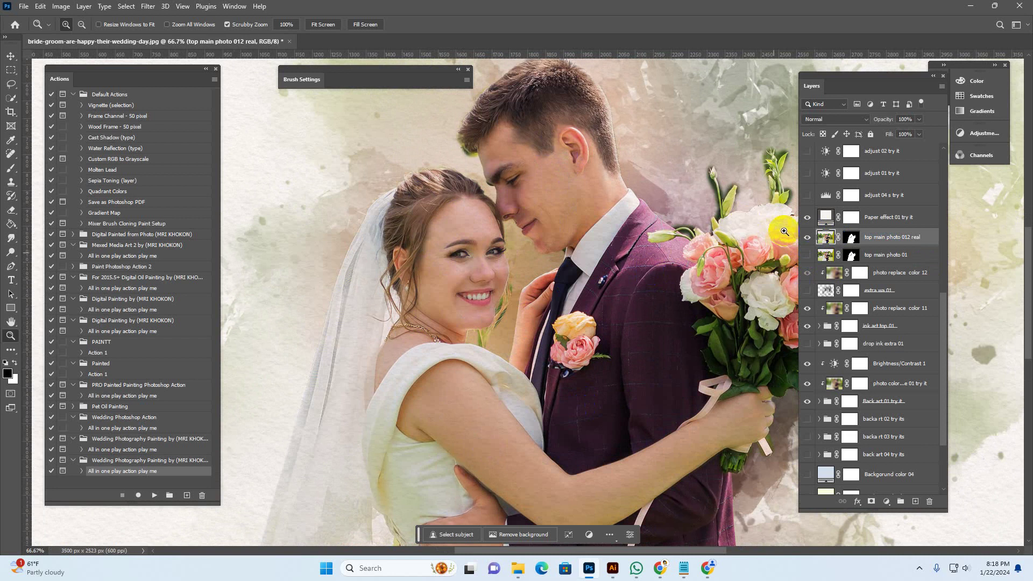
left_click(806, 237)
left_click(807, 255)
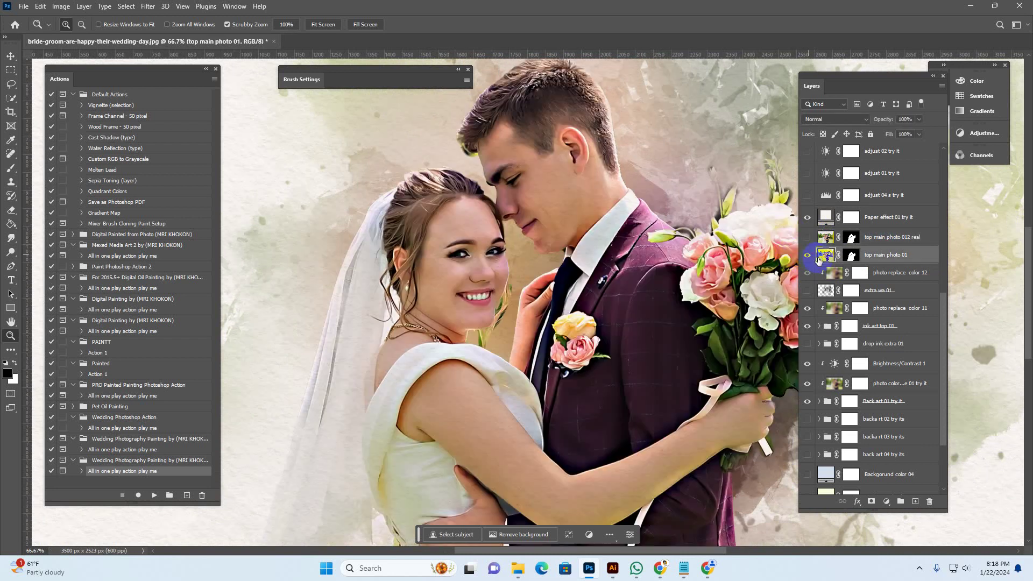
left_click(553, 189)
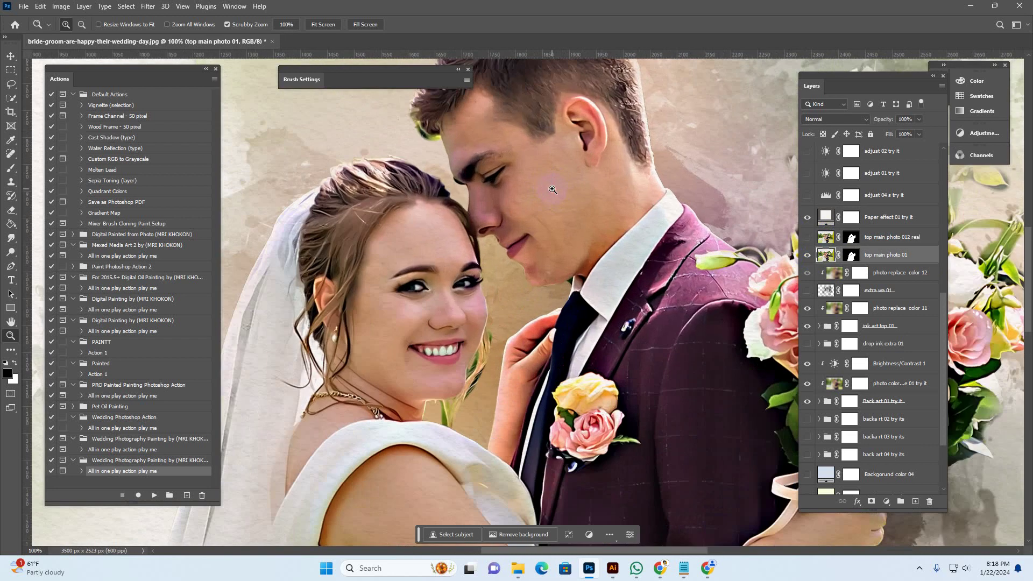
left_click(449, 318, "alt")
left_click(450, 317, "alt")
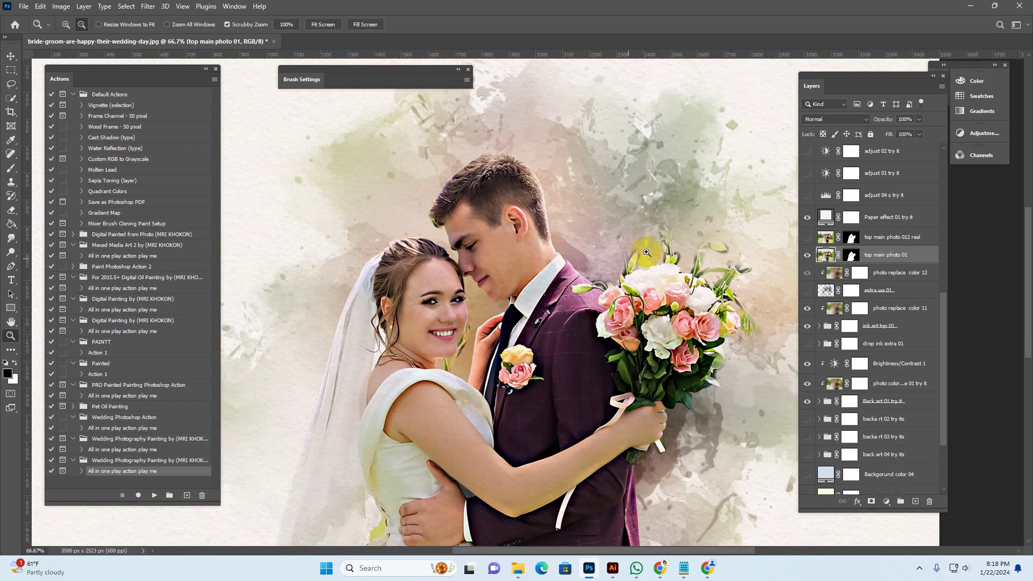
Hide the "Paper effect 01 try it" layer and check the background around the couple.
left_click(894, 218)
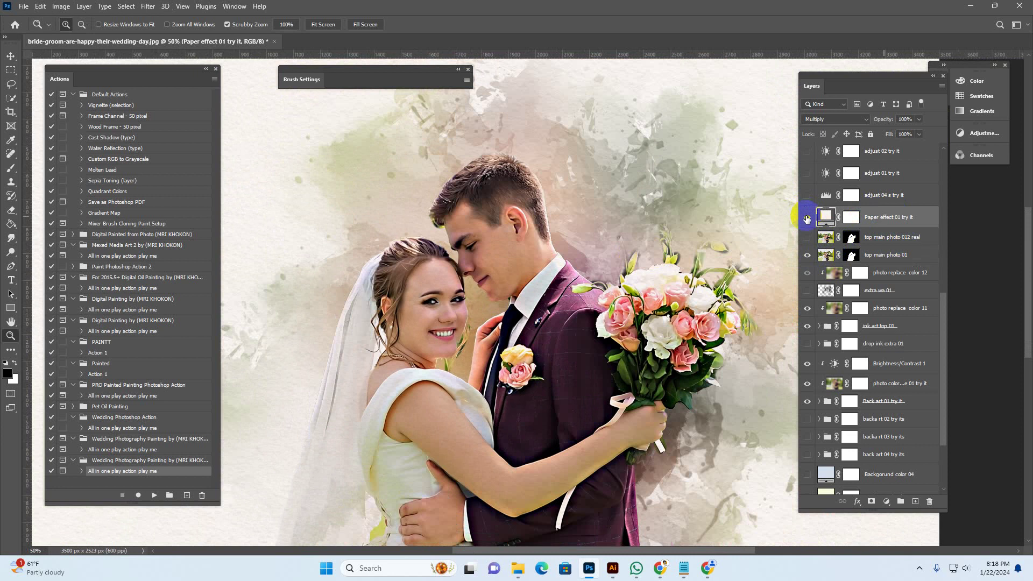
left_click(807, 218)
left_click_drag(706, 218, 566, 253)
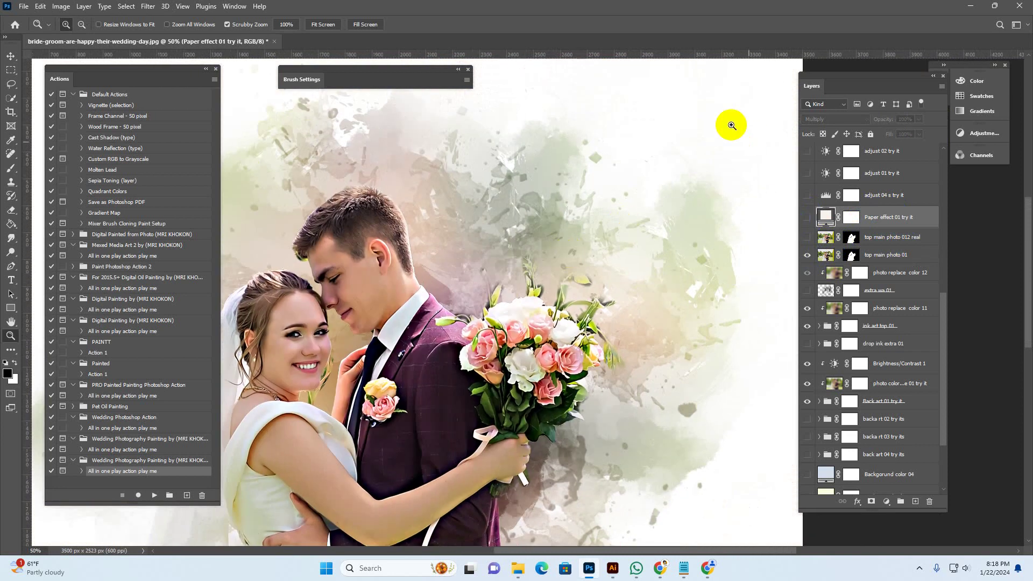
left_click_drag(450, 197, 368, 154)
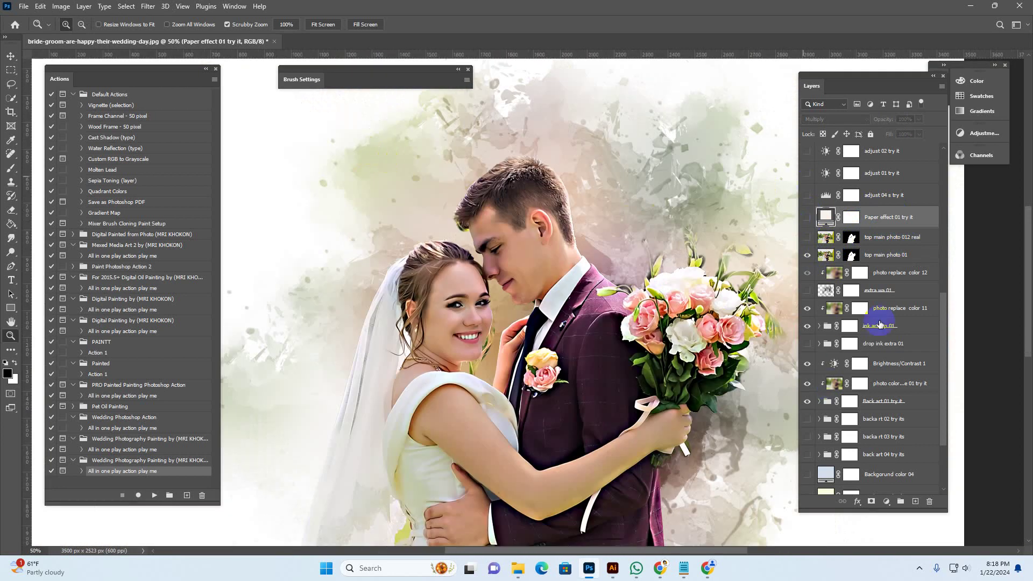
Compare the artwork with and without the "extra wa 01" splatter layer, and leave that layer shown.
left_click(909, 295)
left_click(610, 290, "alt")
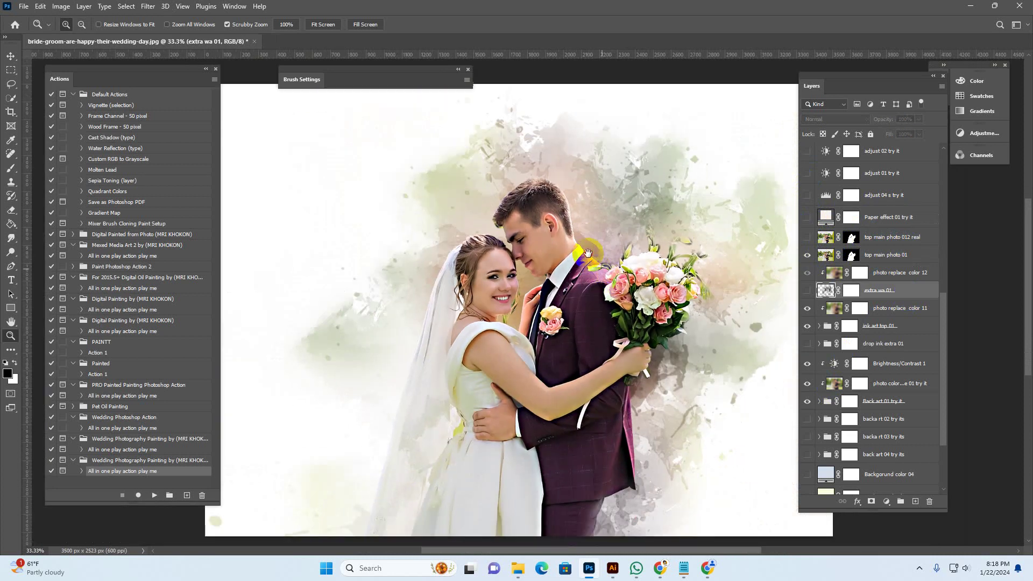
left_click(807, 290)
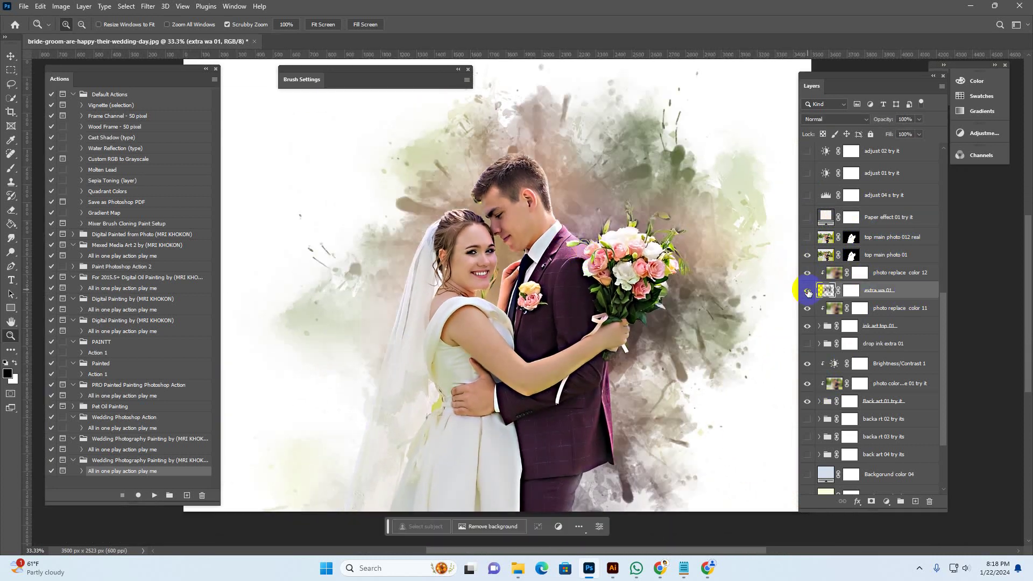
left_click(809, 293)
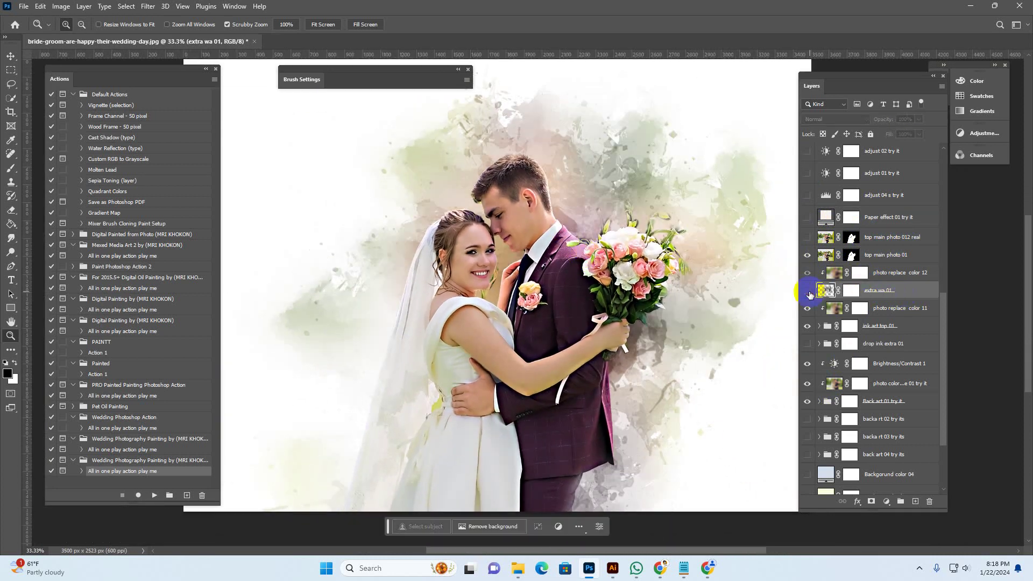
left_click(809, 293)
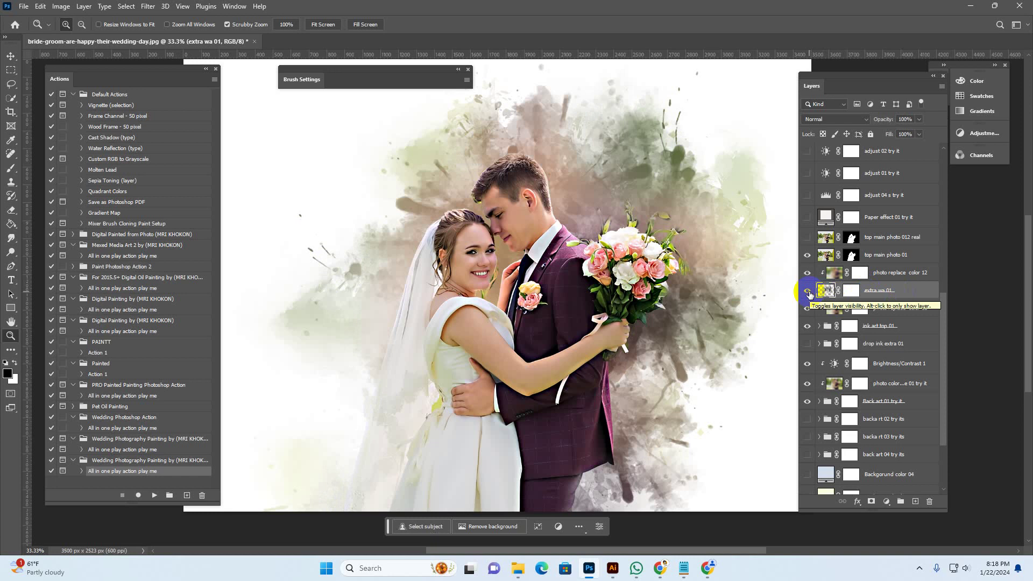
left_click(808, 292)
left_click(808, 292)
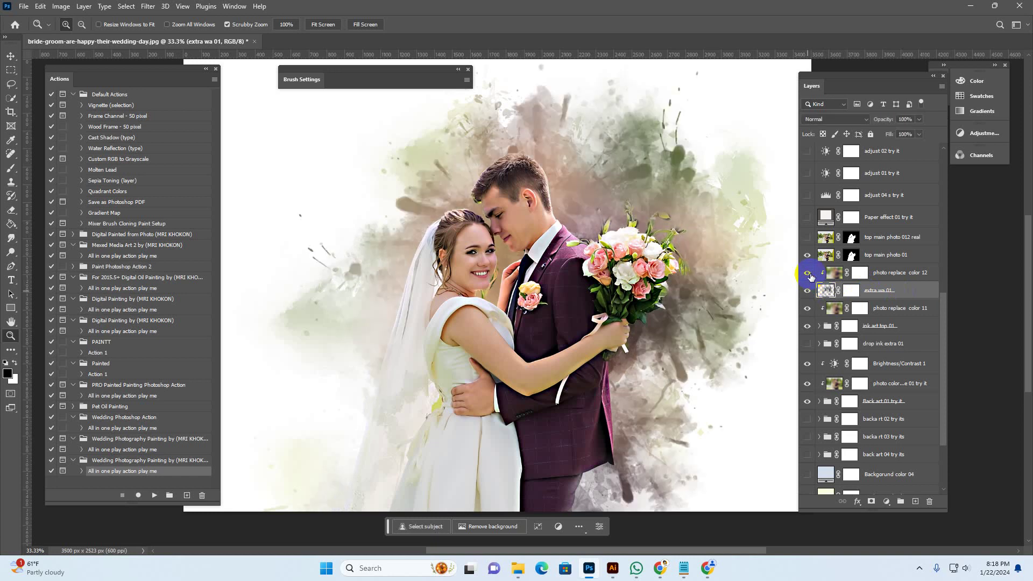
Shift the "photo replace color 12" layer down and to the left to recolor the splatters, and select the "extra wa 01" layer.
left_click(808, 274)
left_click(811, 275)
left_click(834, 273)
left_click(835, 273)
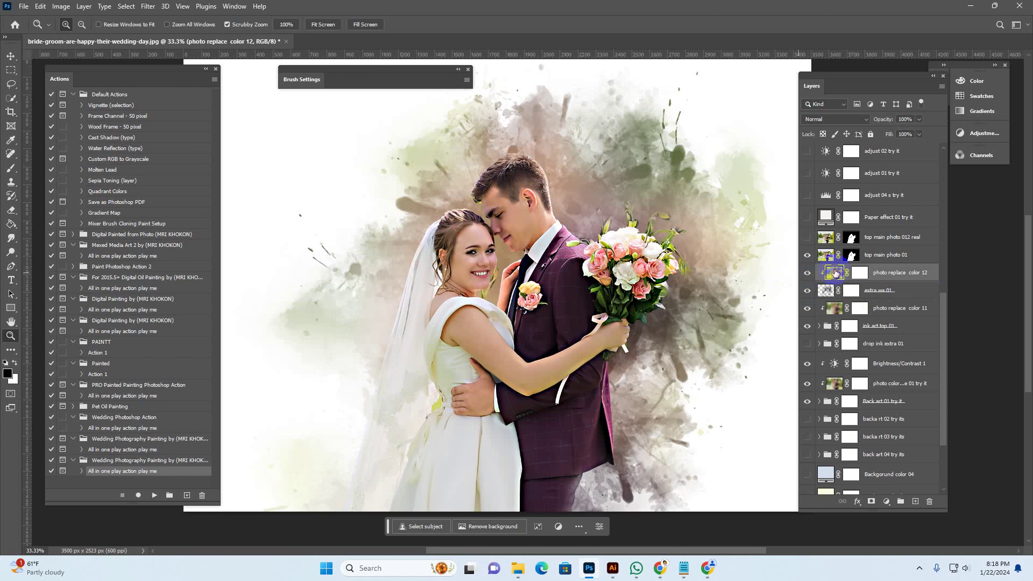
left_click(616, 229, "alt")
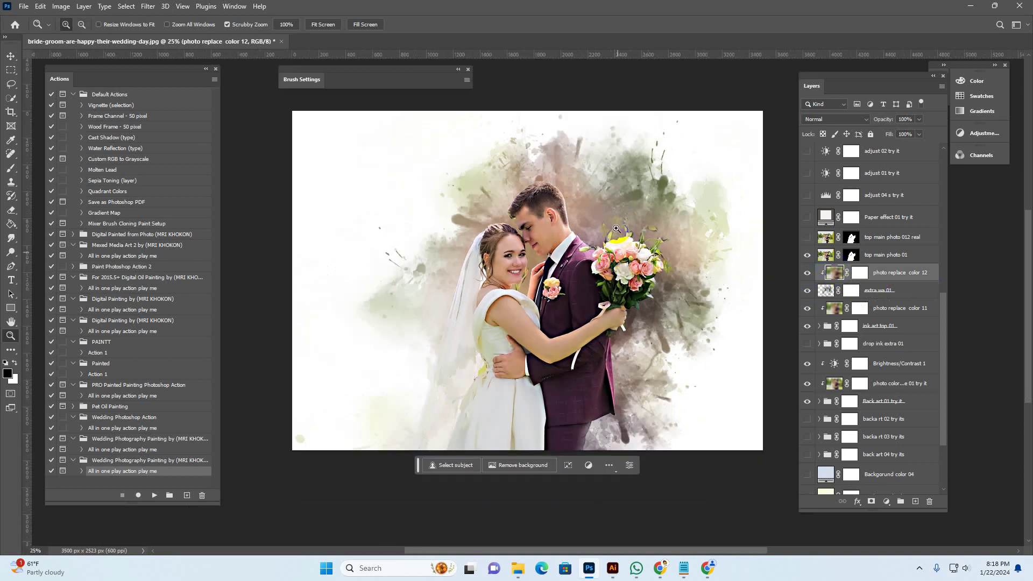
left_click(11, 55)
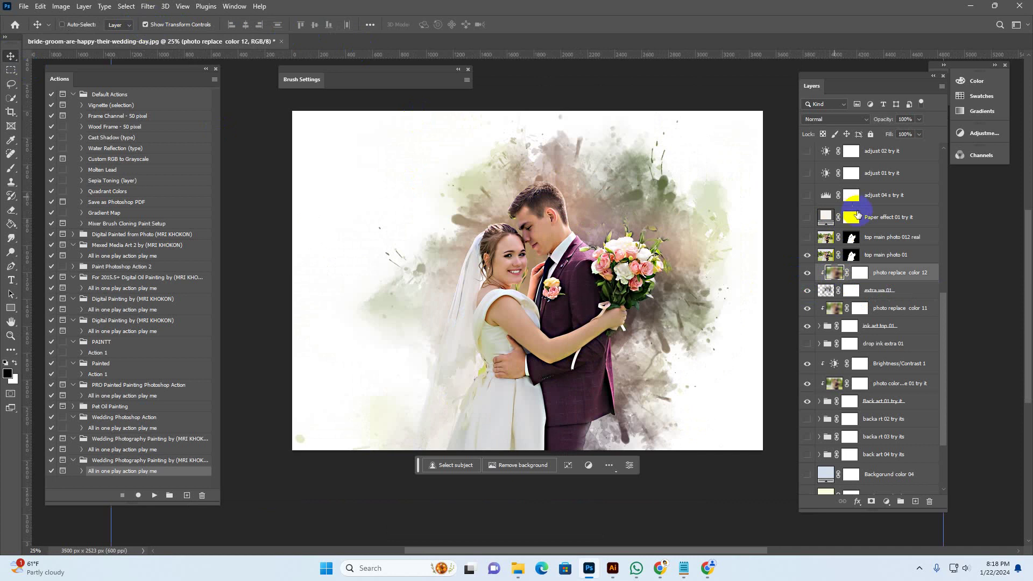
left_click(833, 274)
left_click_drag(641, 253, 597, 324)
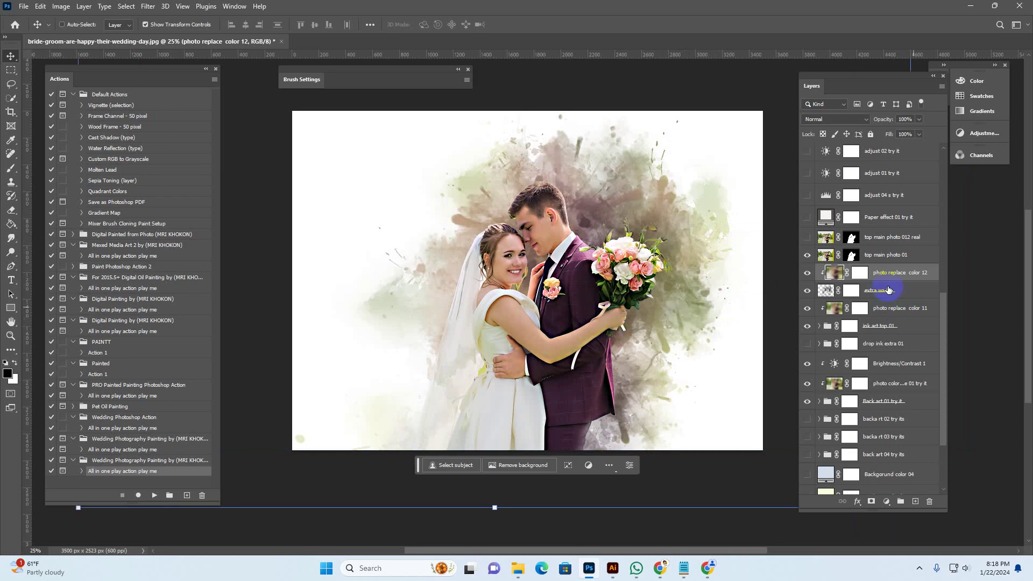
left_click(145, 24)
left_click(885, 291)
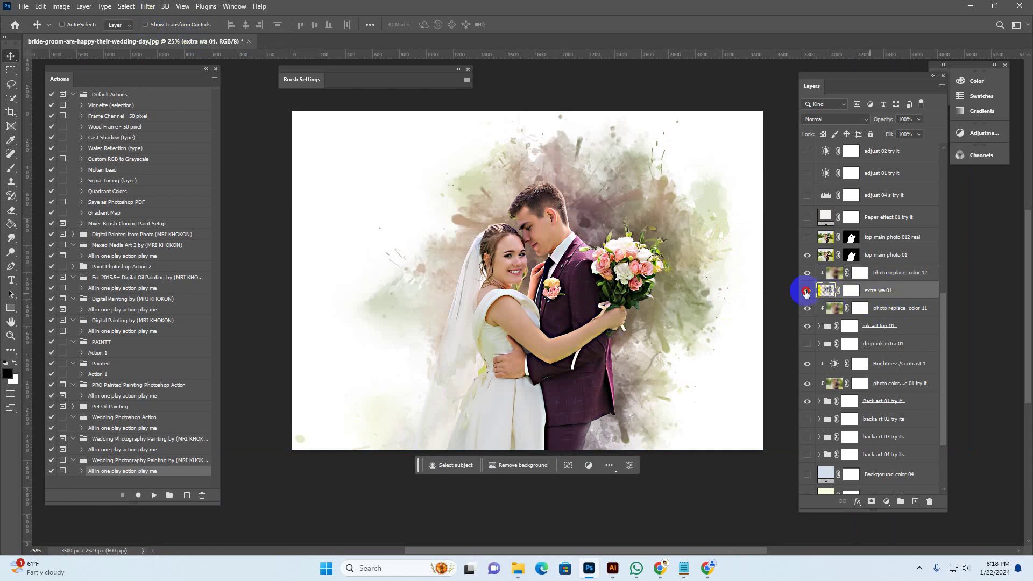
Compare the background with and without the "extra wa 01" splatter layer, leaving the layer hidden.
left_click(806, 291)
left_click(806, 291)
left_click(806, 291)
Compare the ink colors with and without the "photo replace color 11" layer, leaving the layer shown.
left_click(901, 308)
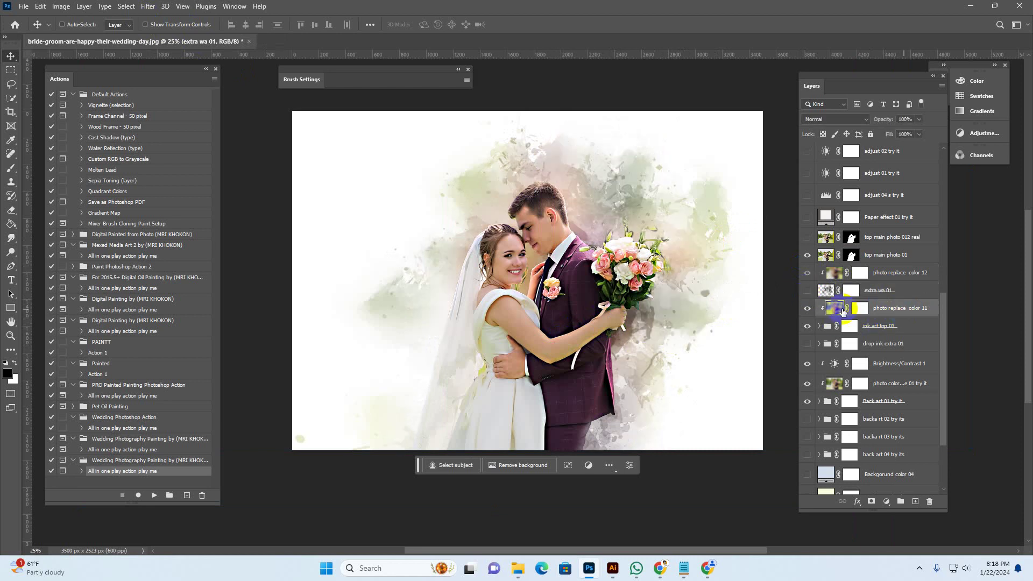
left_click(807, 308)
left_click(806, 309)
left_click(806, 309)
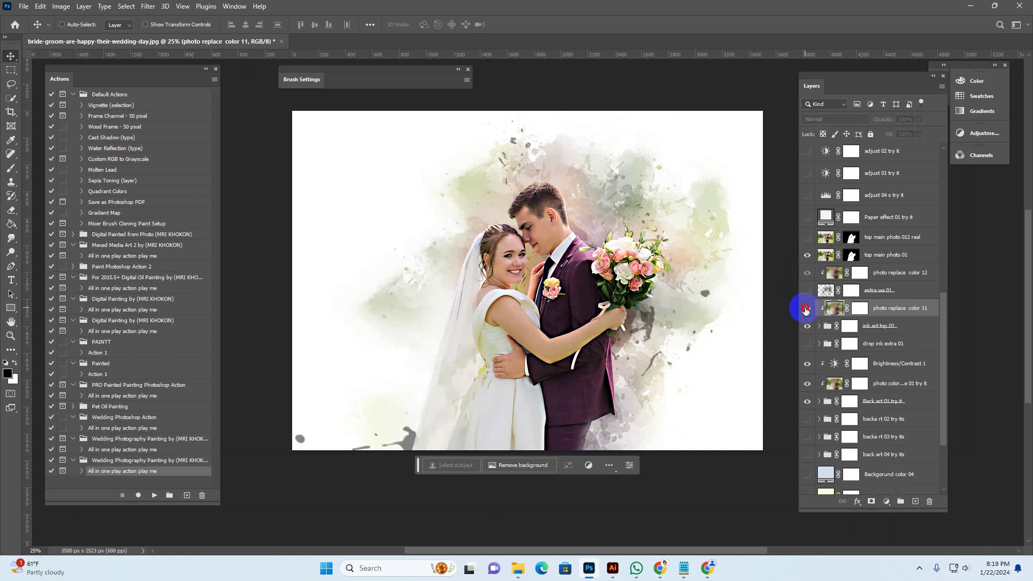
left_click(806, 308)
left_click(806, 309)
left_click(806, 309)
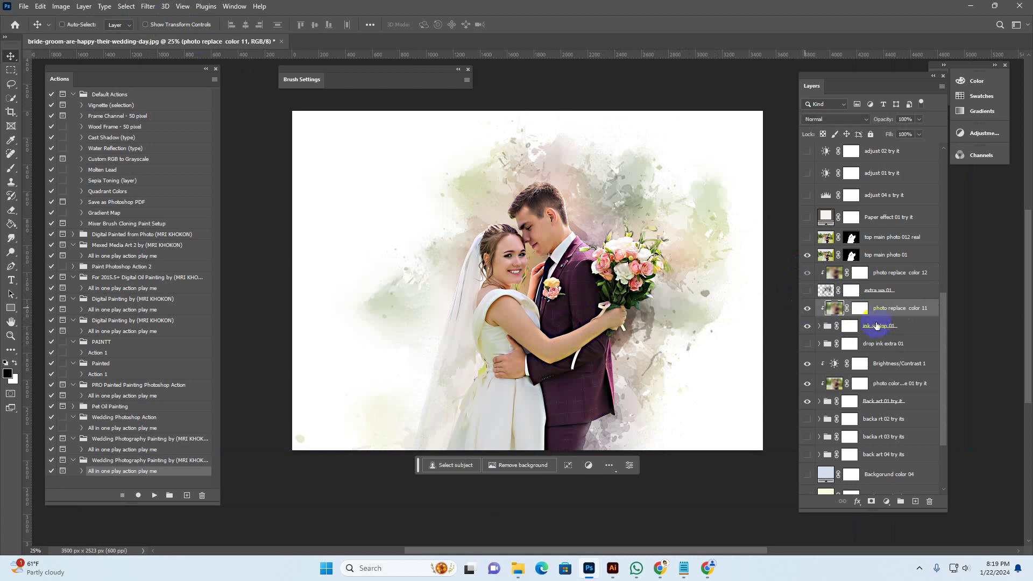
Compare the artwork with and without the "ink art top 01" group, leaving the group shown.
left_click(849, 326)
left_click(807, 328)
left_click(806, 328)
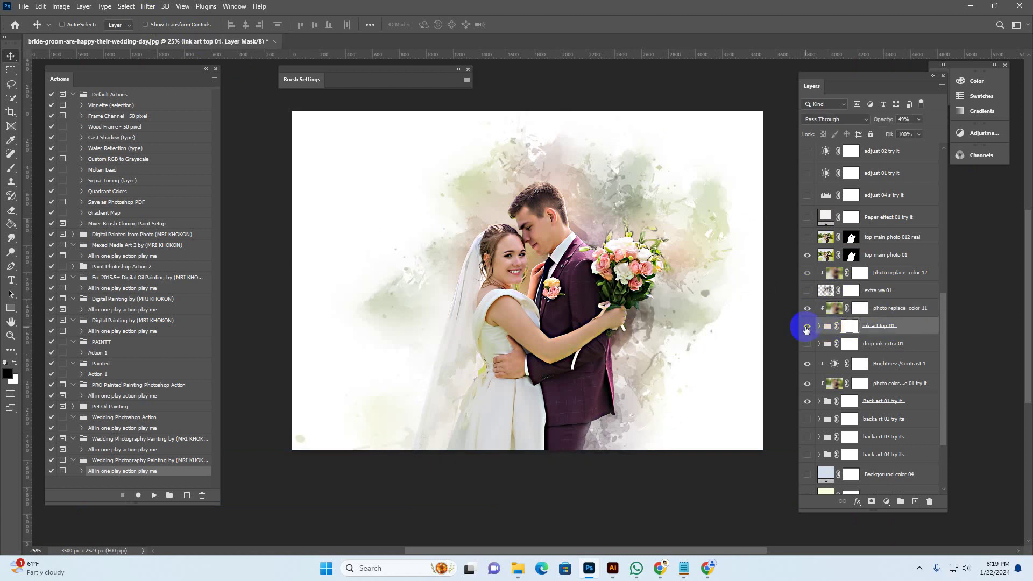
Show the "drop ink extra 01" group and compare the background with and without its ink drops.
left_click(826, 347)
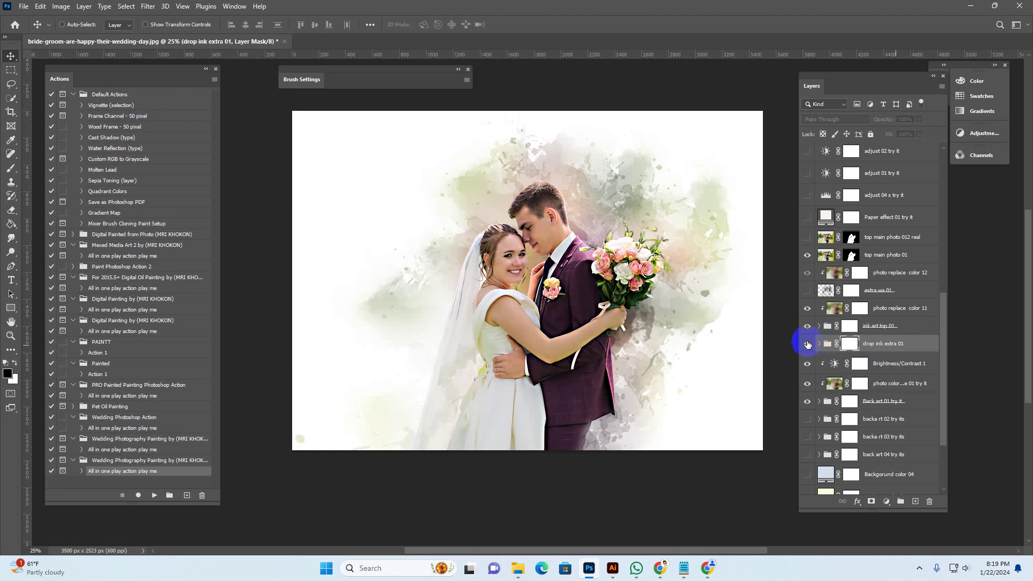
left_click(807, 345)
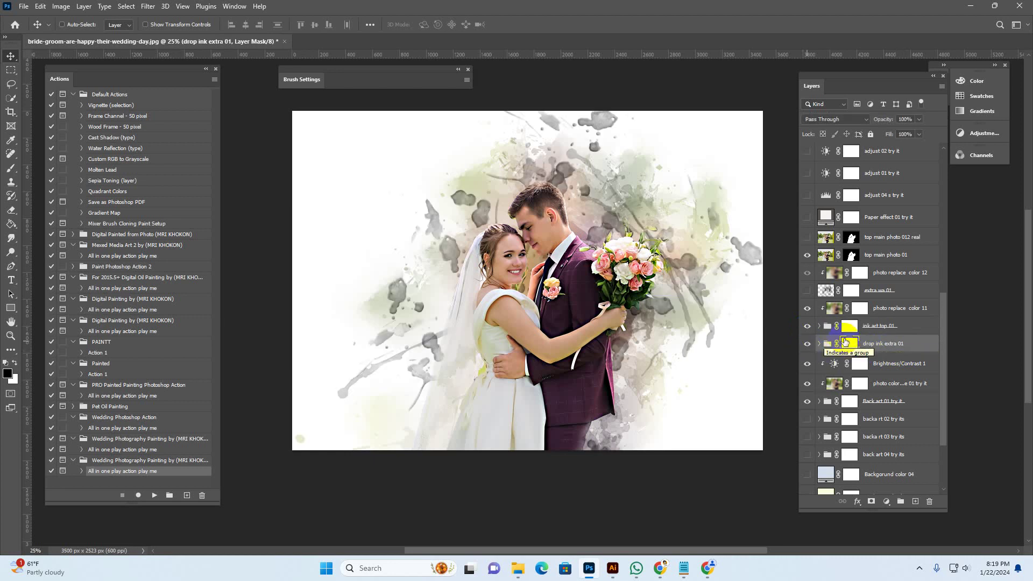
left_click(808, 347)
left_click(807, 345)
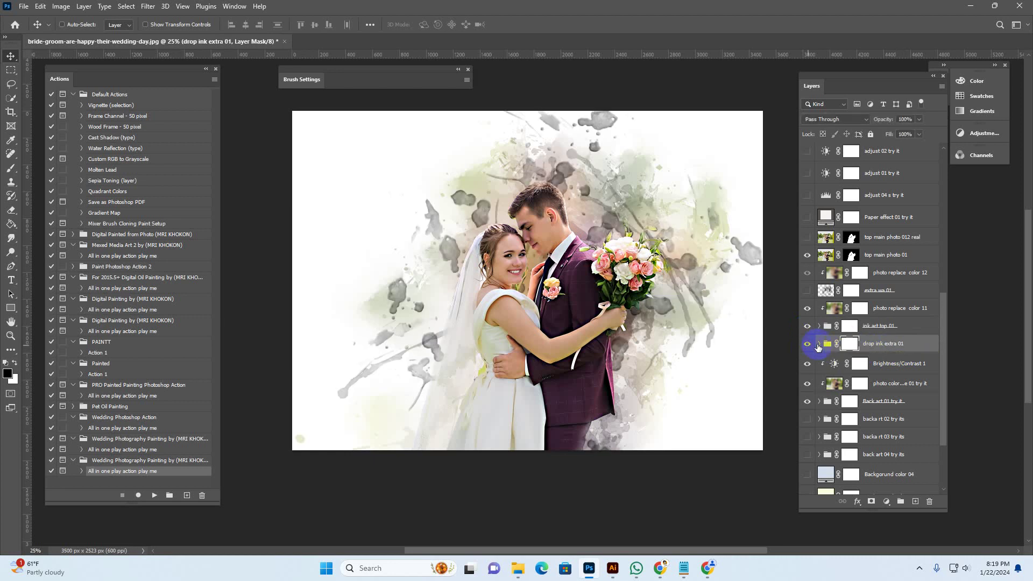
Enlarge the brush and paint faintly at 21% opacity on the "drop ink extra 01" mask above the bouquet.
left_click(11, 172)
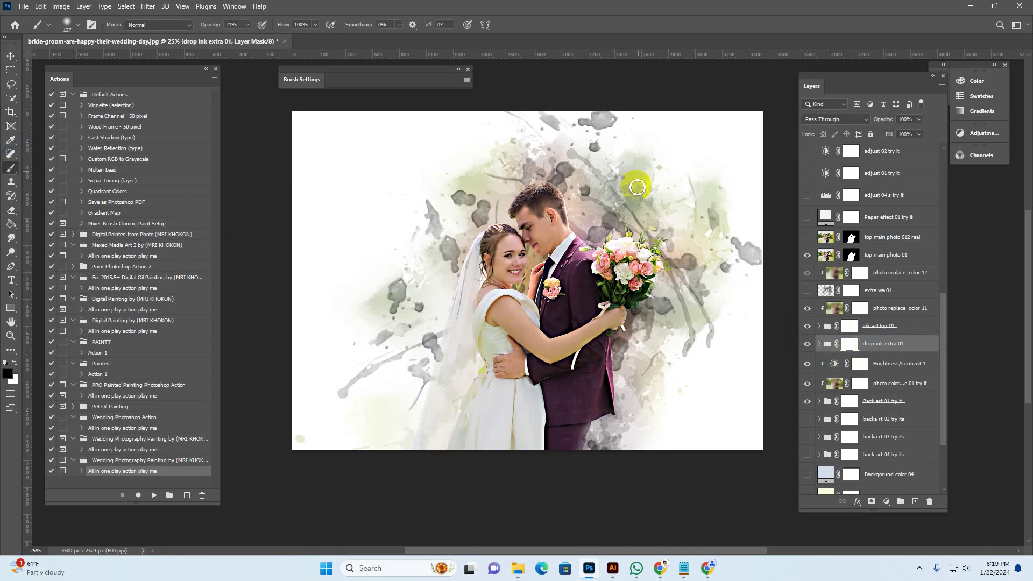
key("bracketright")
key("bracketright")
left_click_drag(607, 227, 613, 225)
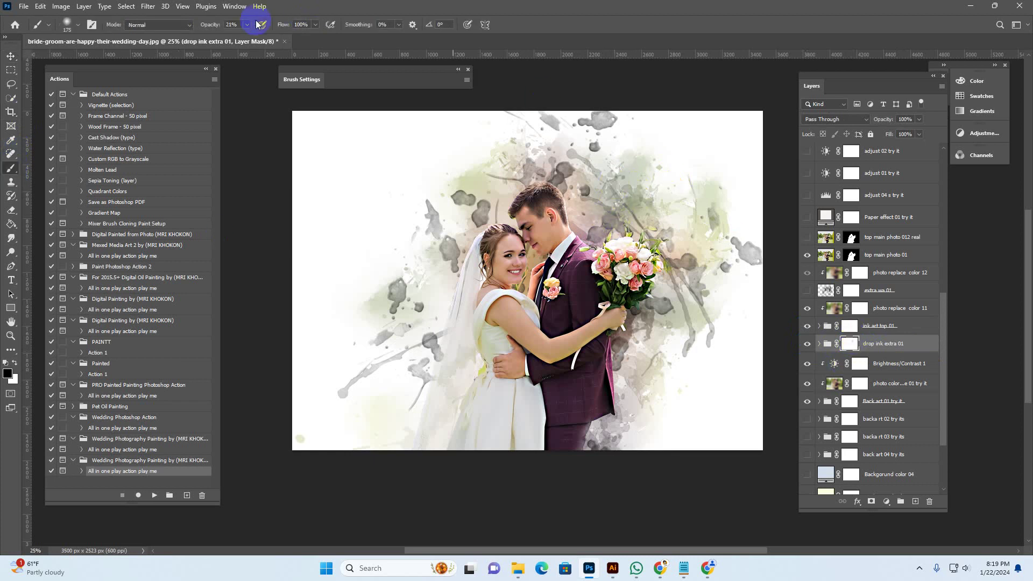
Mask out heavy ink drops around the couple in "drop ink extra 01" using a black brush of size 300 at 96% opacity.
left_click_drag(246, 25, 282, 37)
left_click(613, 218)
key("bracketright")
key("bracketright")
key("bracketright")
mouse_move(609, 224)
left_mouse_down()
mouse_move(592, 248)
mouse_move(574, 178)
mouse_move(550, 199)
left_mouse_up()
mouse_move(551, 172)
left_mouse_down()
mouse_move(547, 186)
mouse_move(610, 118)
left_mouse_up()
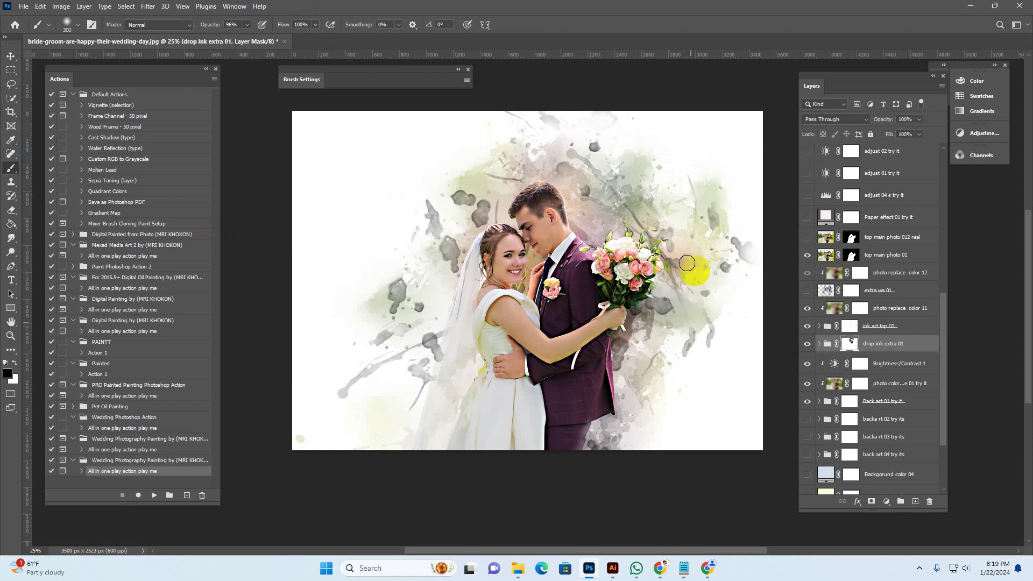
left_click_drag(446, 257, 479, 205)
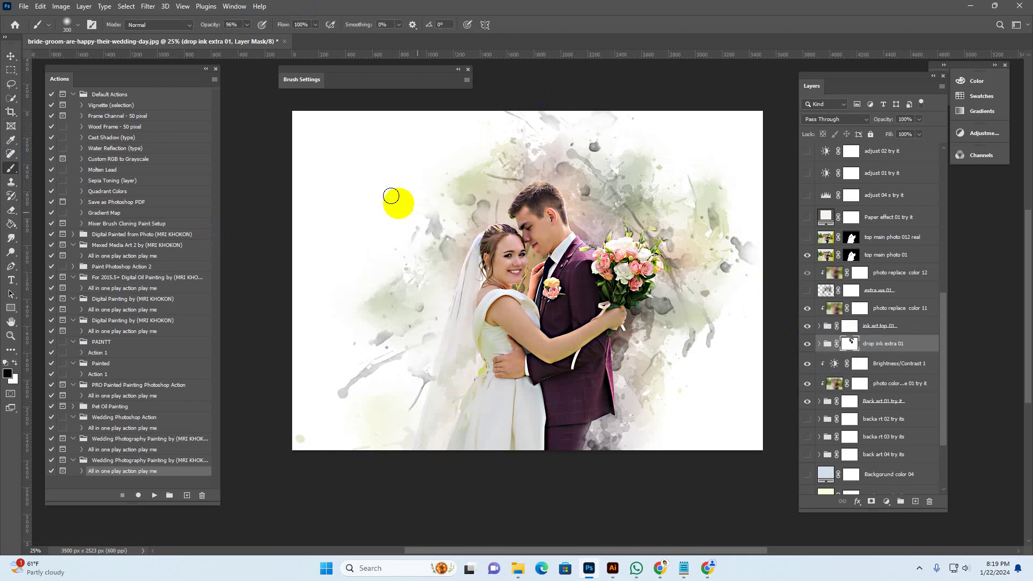
left_click_drag(671, 304, 667, 371)
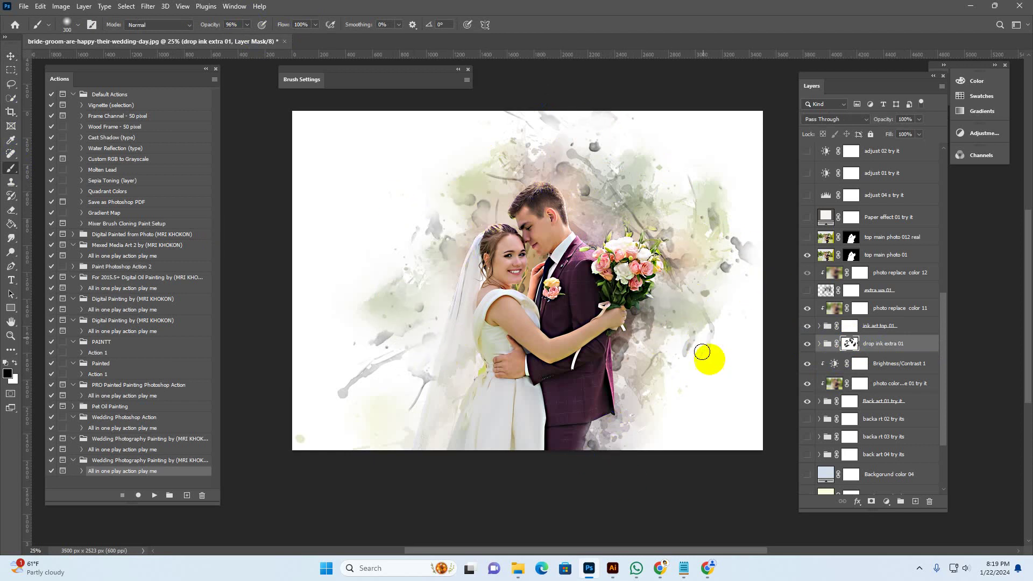
left_click_drag(457, 213, 427, 203)
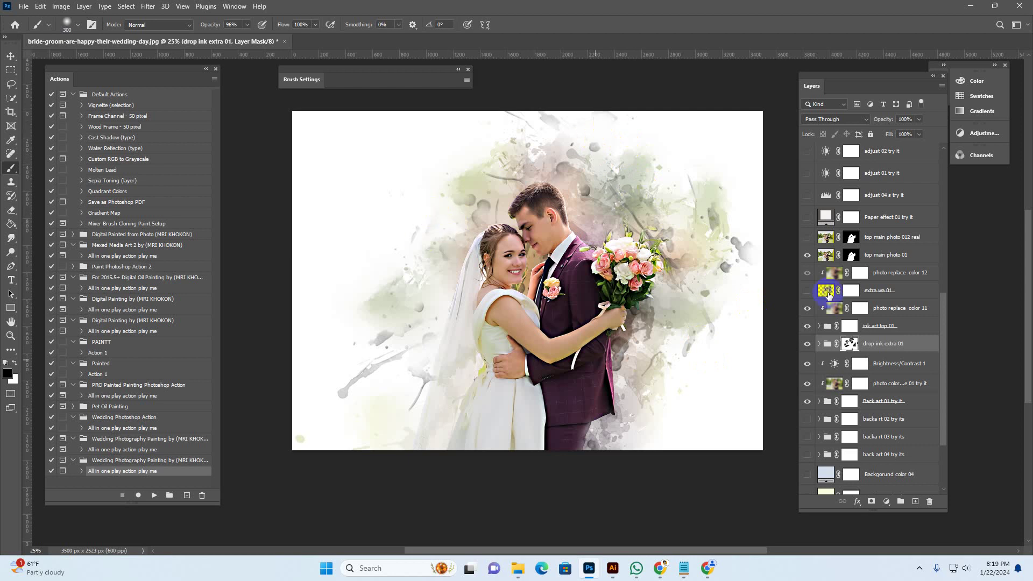
Lower the "drop ink extra 01" group's opacity to 49%.
left_click(814, 349)
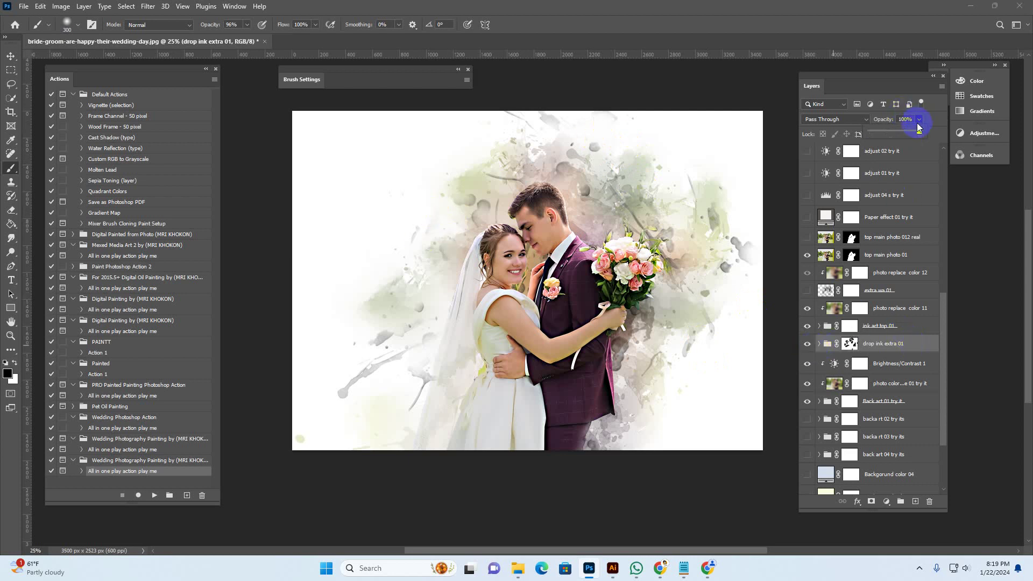
left_click_drag(918, 128, 888, 134)
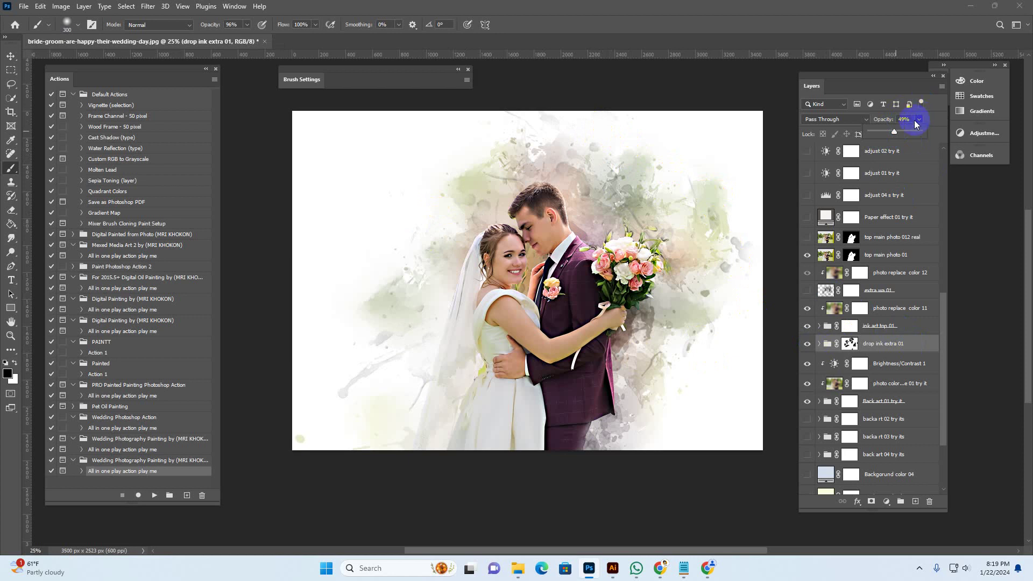
Set the "Brightness/Contrast 1" adjustment to brightness 11 and contrast 60.
left_click(903, 365)
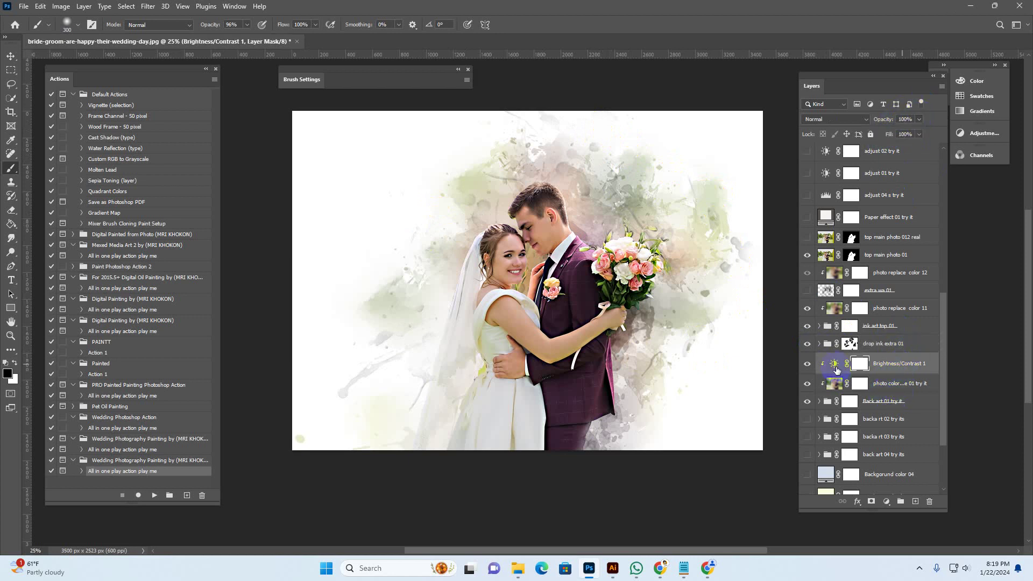
left_click(834, 365)
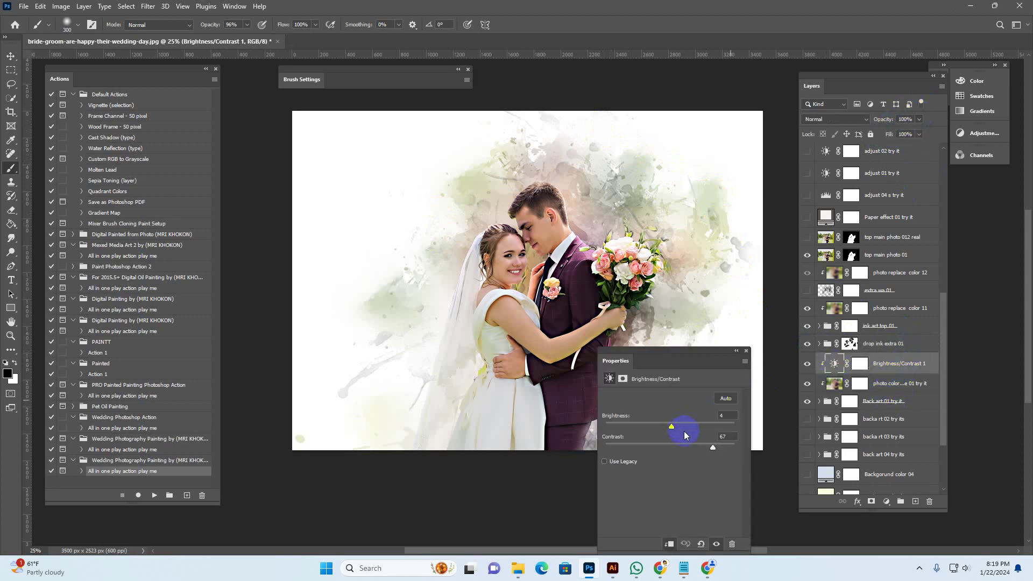
left_click_drag(713, 447, 679, 425)
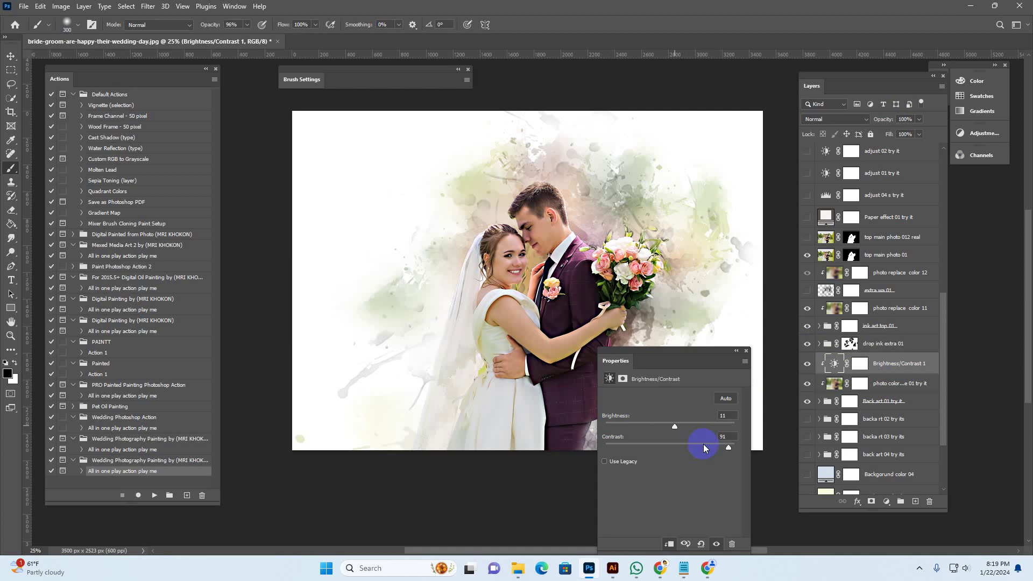
left_click_drag(703, 445, 669, 446)
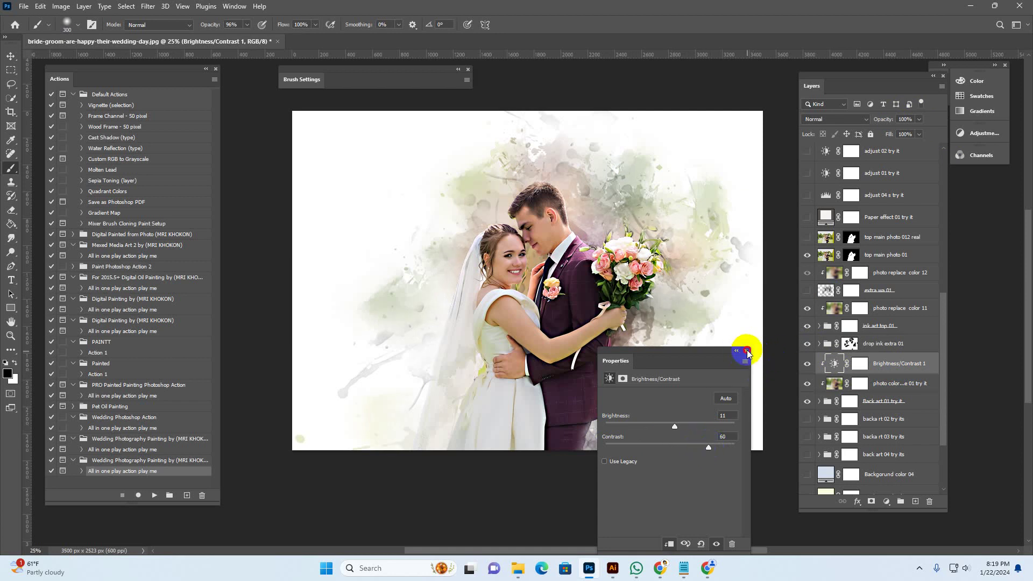
left_click(747, 352)
Compare the background colors with and without the "photo color replace 01 try it" layer, leaving the layer shown.
left_click(897, 386)
left_click(807, 383)
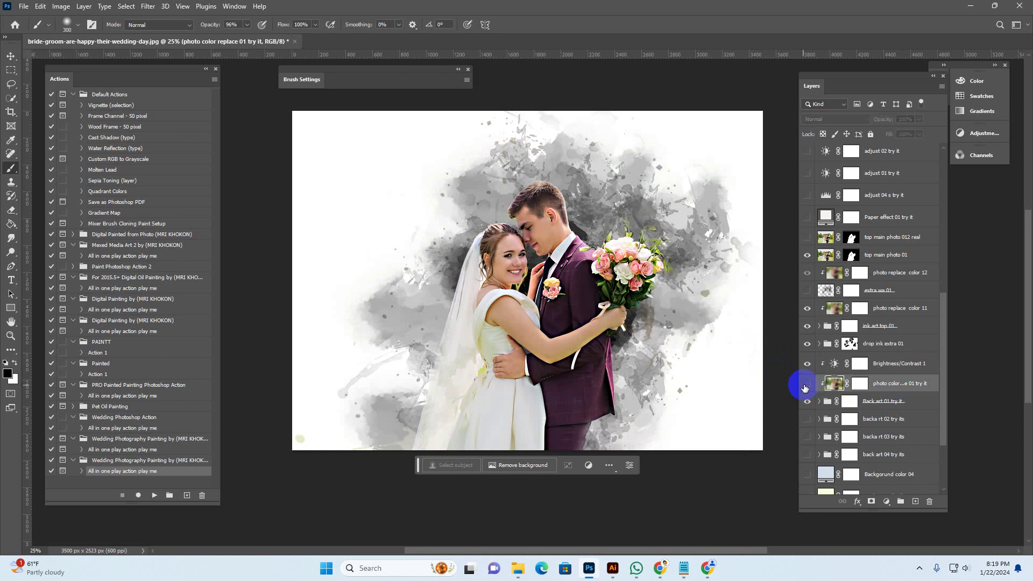
left_click(807, 383)
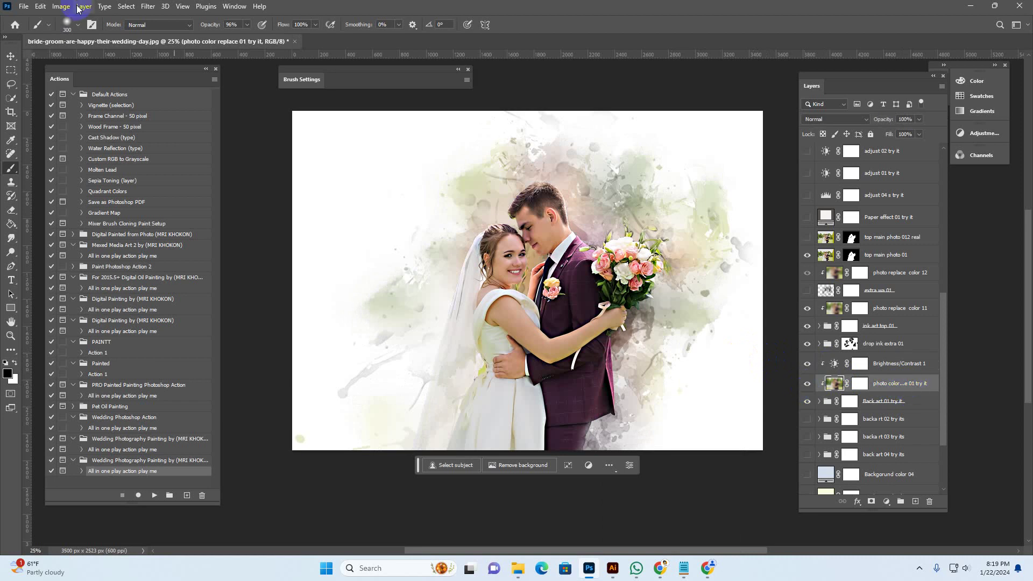
Reposition the "photo color replace 01 try it" layer and scale it to about 105% to shift the background colors.
left_click(11, 55)
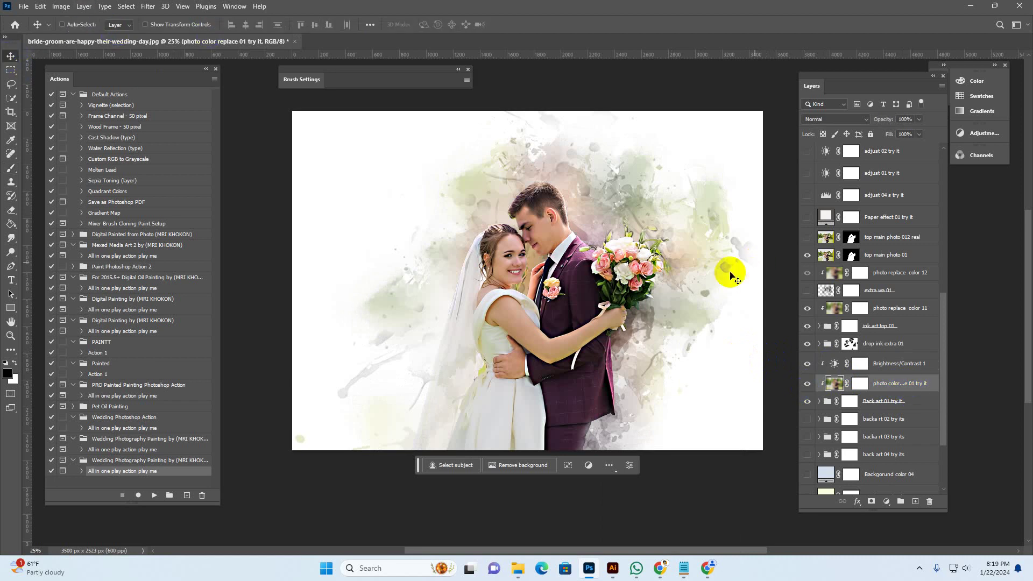
left_click(149, 27)
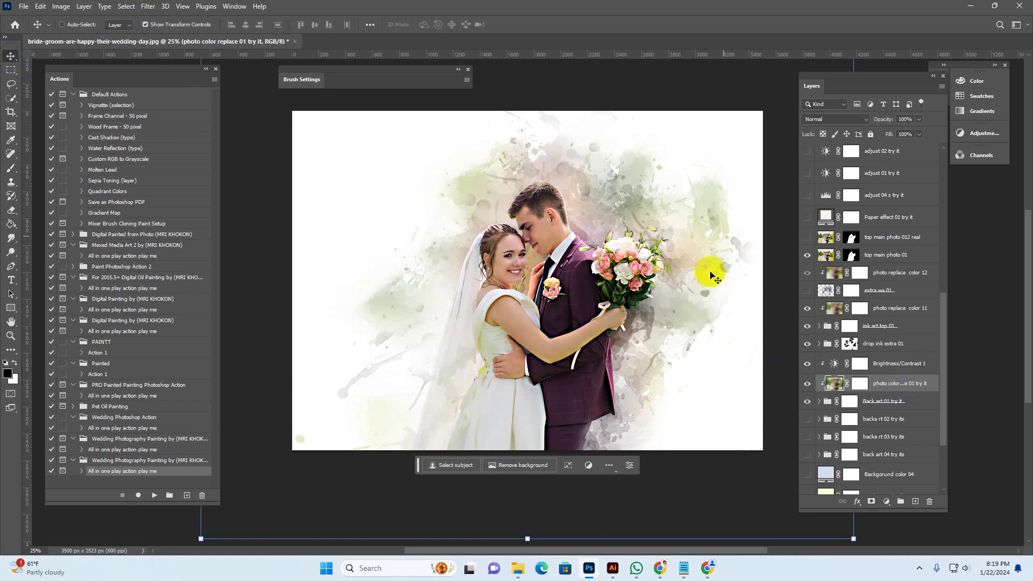
left_click_drag(708, 271, 673, 325)
left_click_drag(741, 291, 702, 295)
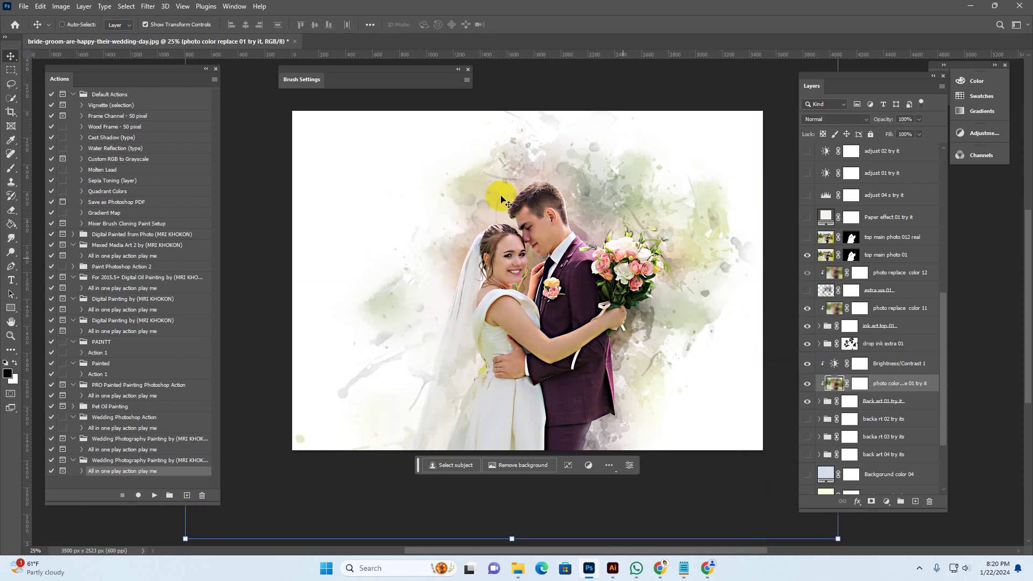
left_click_drag(838, 539, 866, 561)
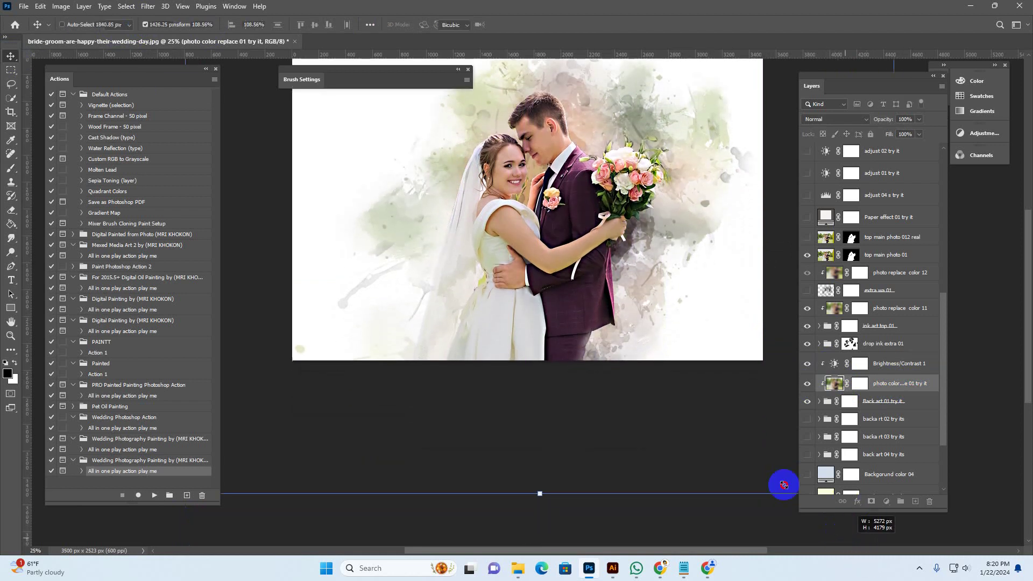
left_click_drag(645, 297, 649, 306)
left_click(595, 212)
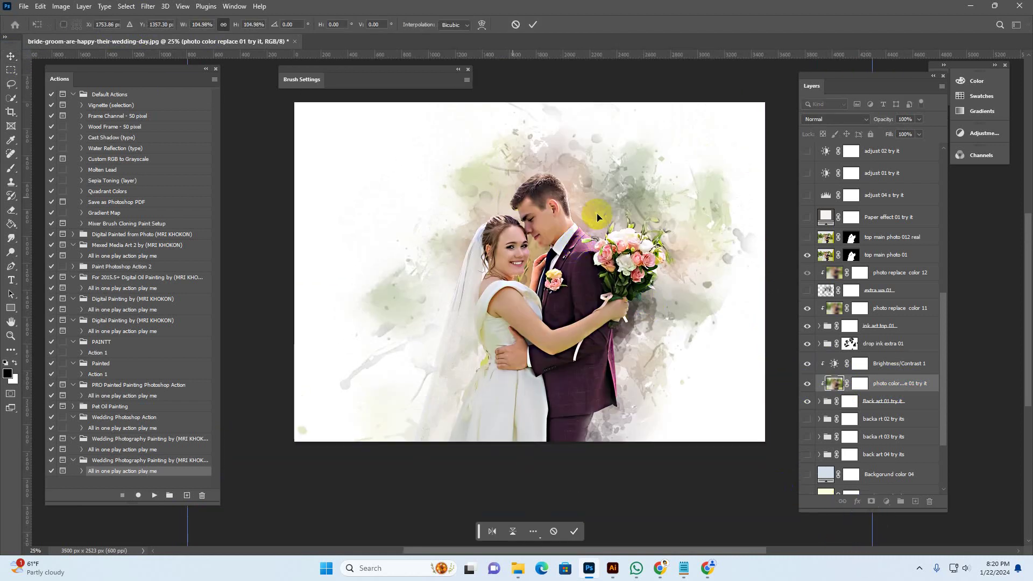
Compare the background with and without the "Back art 01 try it" group, and turn off the transform controls.
left_click(905, 401)
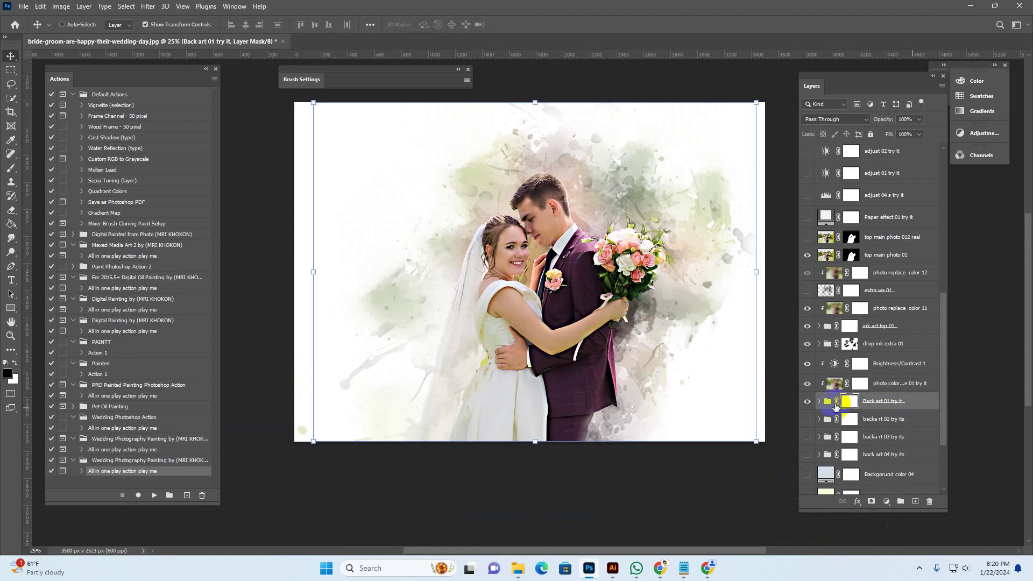
left_click(807, 402)
left_click(807, 401)
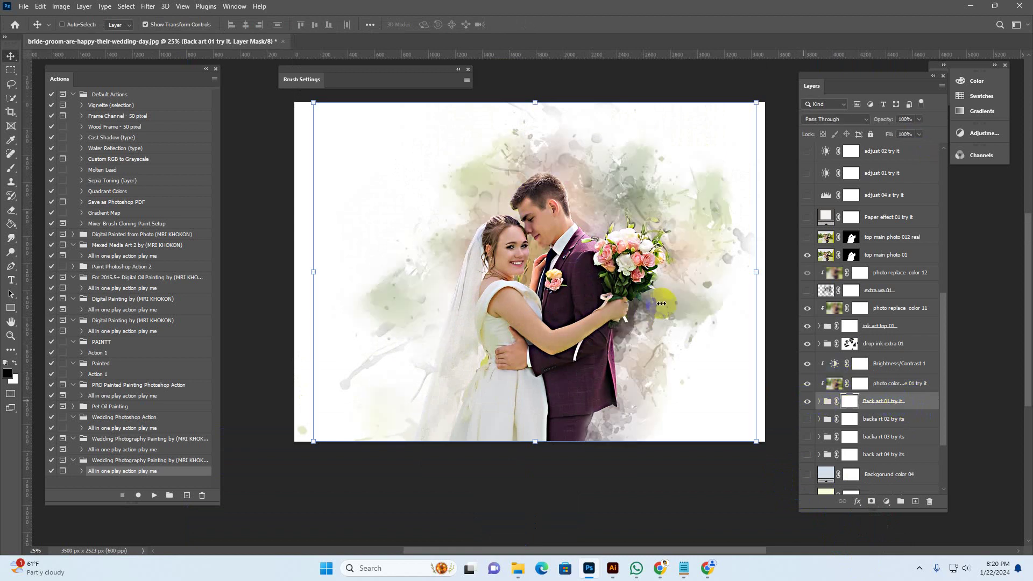
left_click(144, 24)
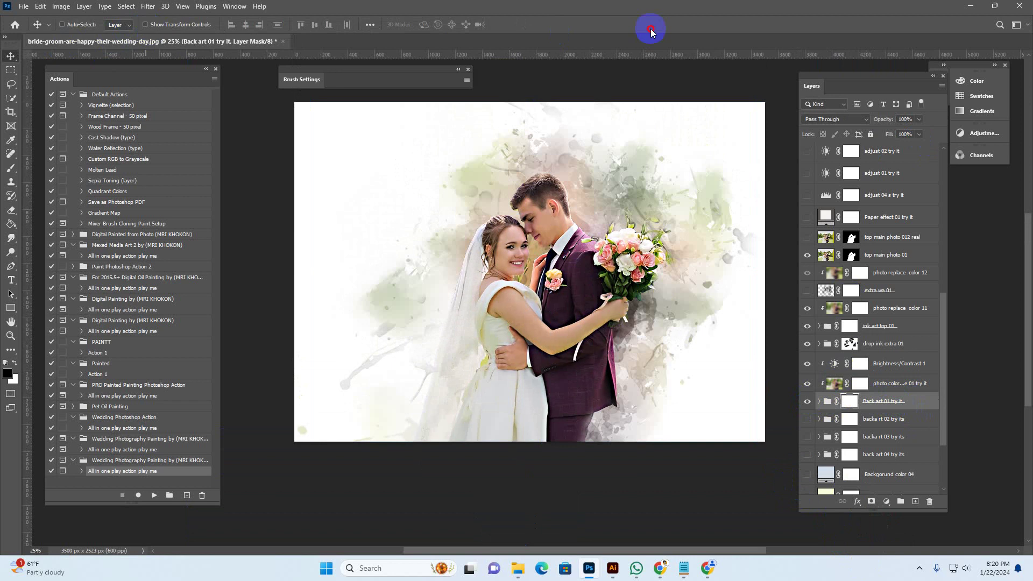
Show the "backa rt 02 try its" group and compare it with and without "Back art 01 try it".
left_click(860, 420)
left_click(807, 420)
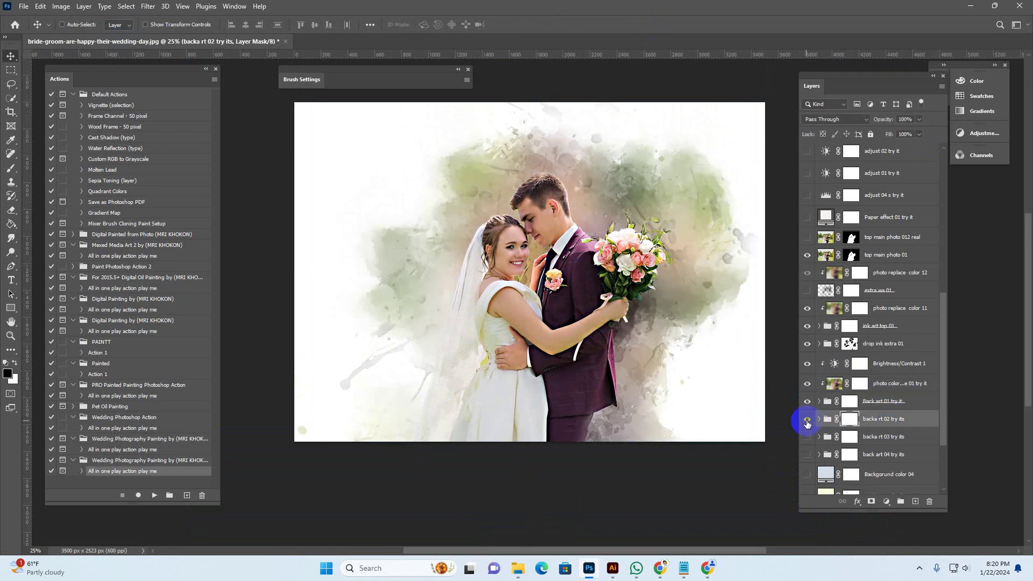
left_click(807, 402)
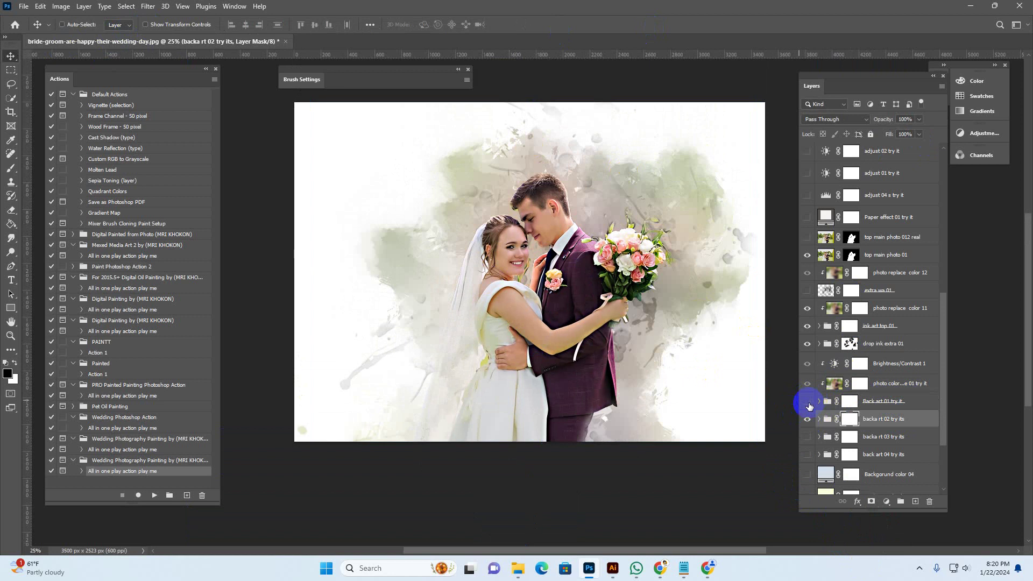
left_click(807, 402)
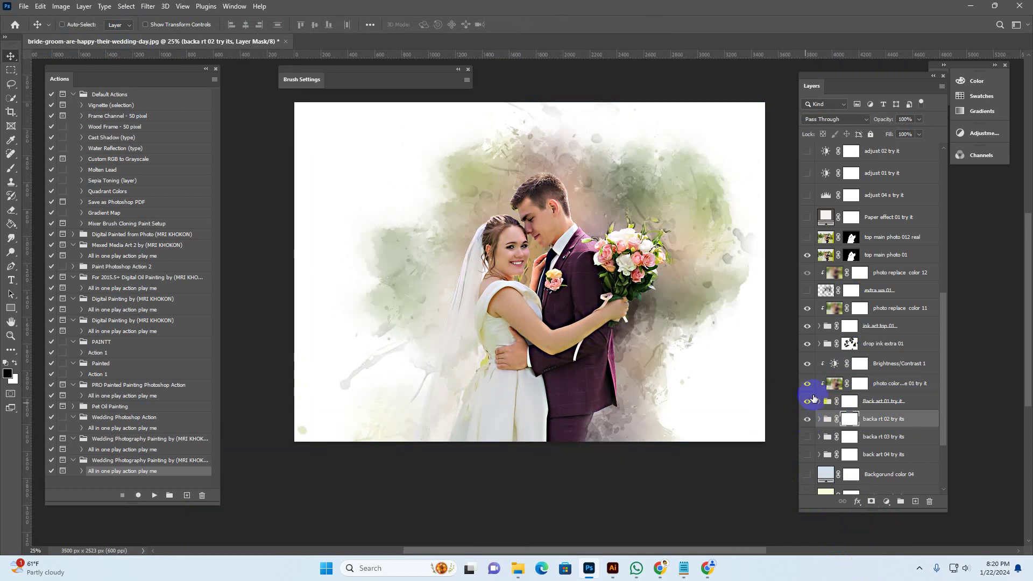
Show the "backa rt 03 try its" group instead of "backa rt 02 try its", and hide "Back art 01 try it".
left_click(806, 421)
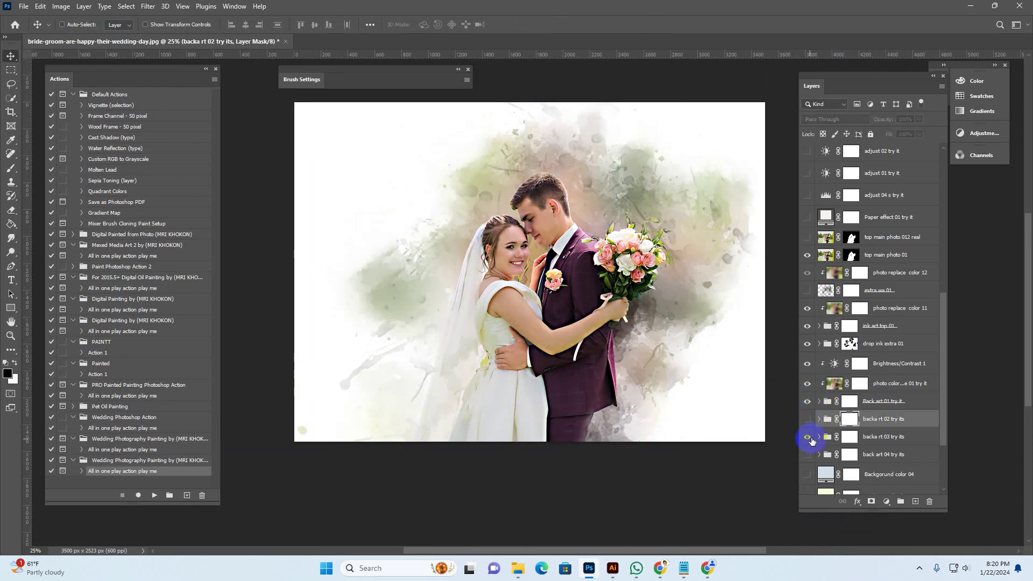
left_click(892, 417)
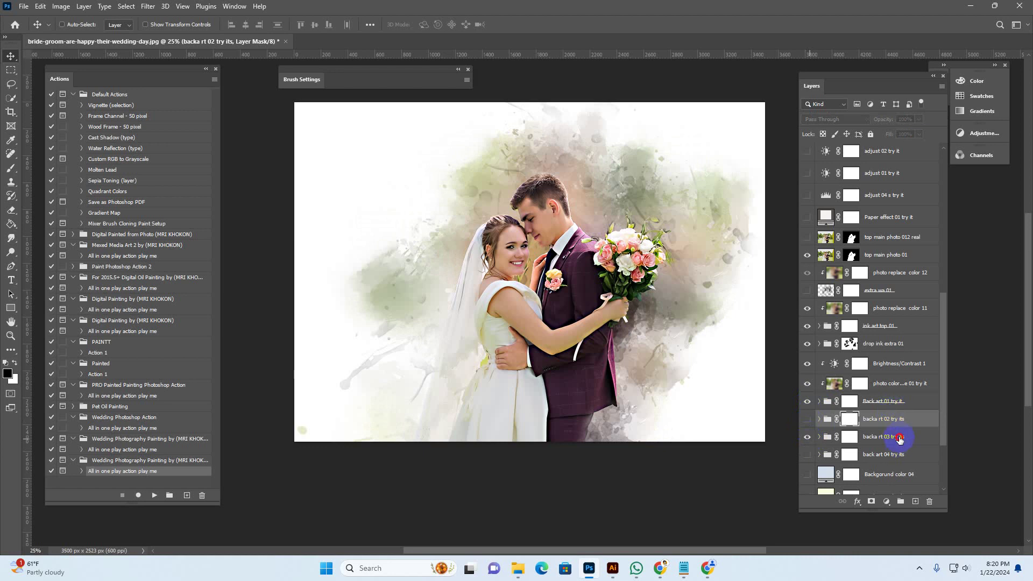
left_click(888, 404)
left_click(806, 401)
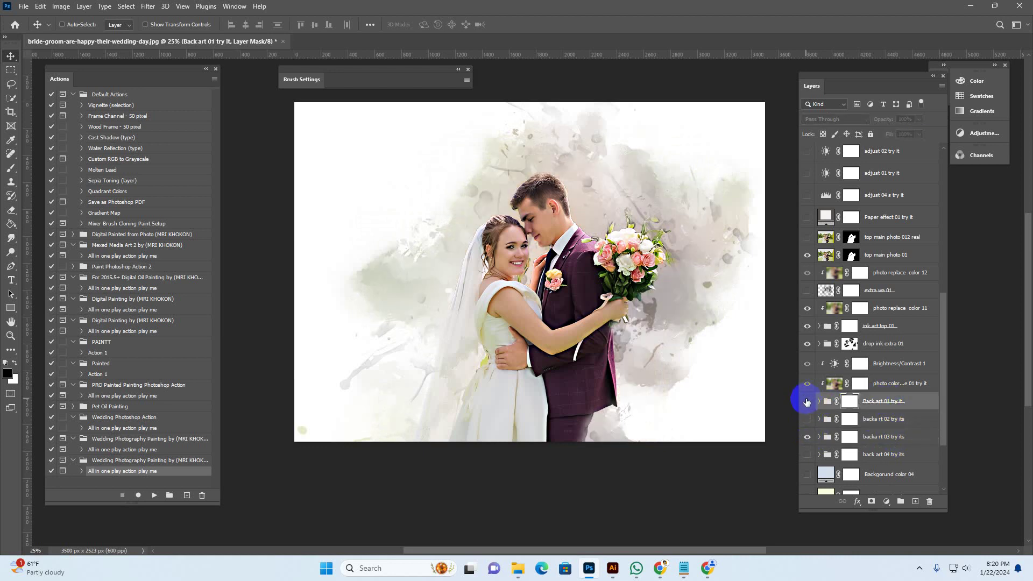
Show "Back art 01 try it" again and display the "back art 04 try its" group instead of "backa rt 03 try its".
left_click(806, 405)
left_click(841, 442)
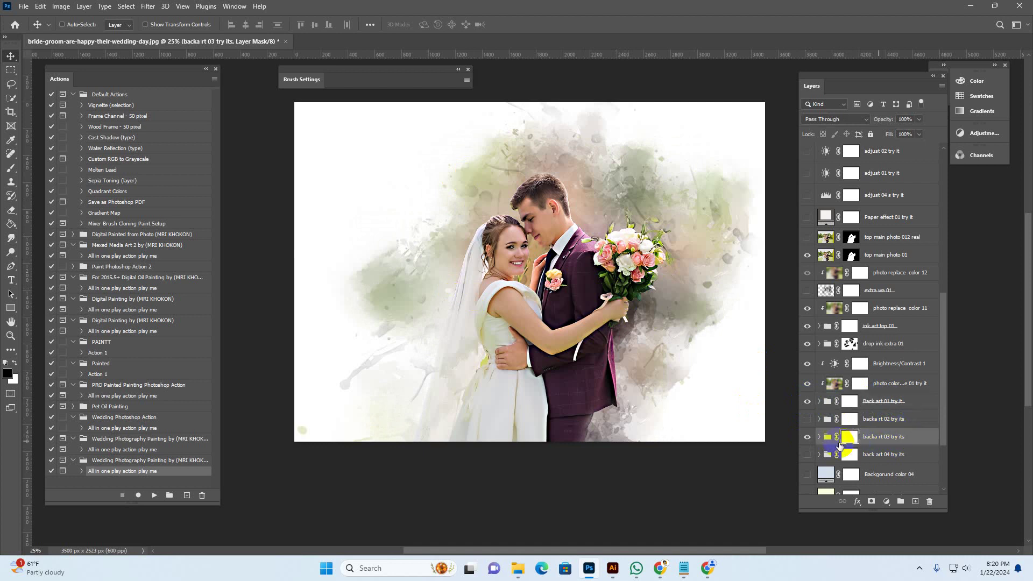
left_click(807, 437)
left_click(885, 454)
left_click(806, 455)
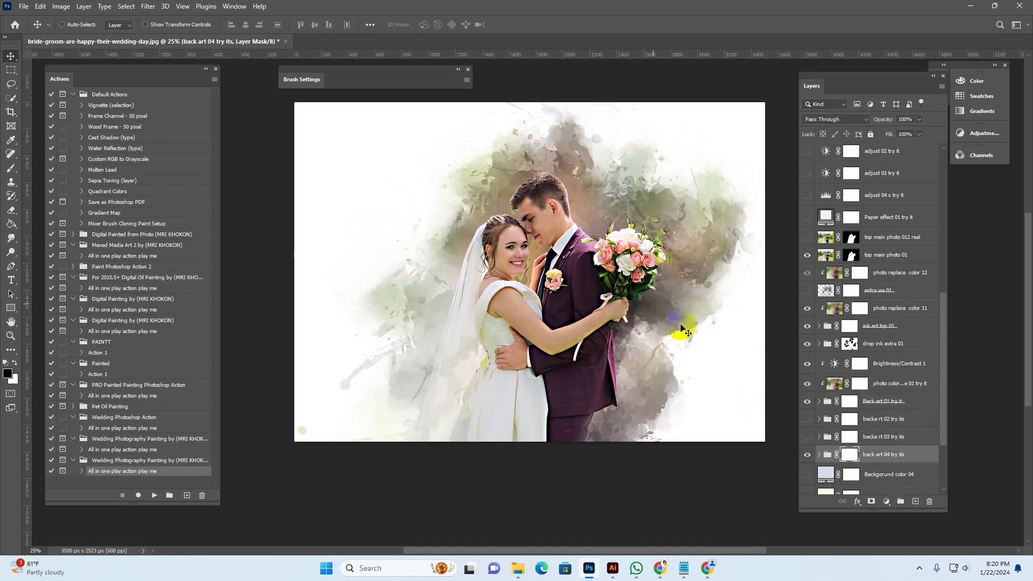
left_click(807, 456)
left_click(807, 455)
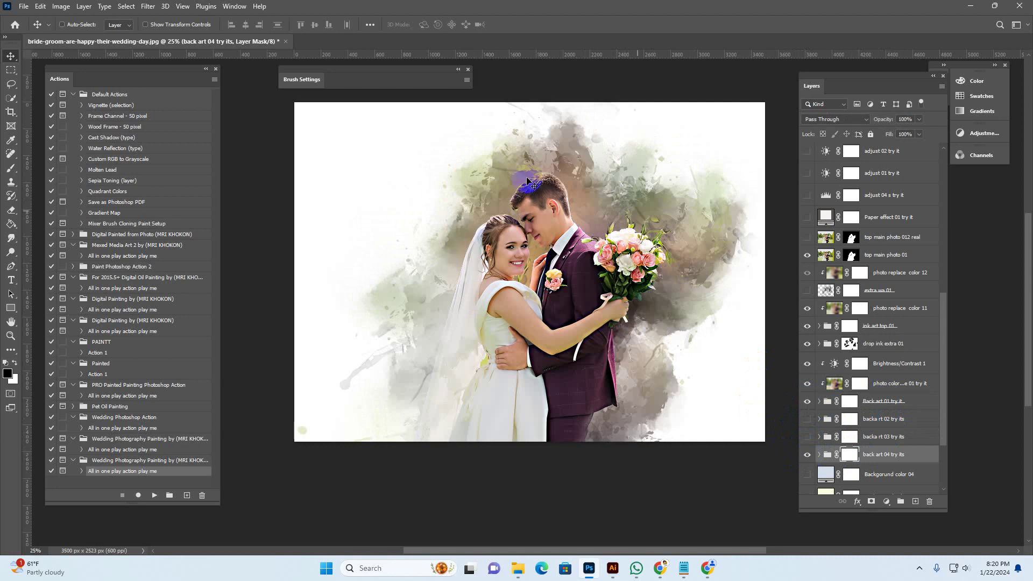
Soften the "back art 04 try its" group by painting black on its mask with a size 600 brush at 31% opacity.
left_click(851, 458)
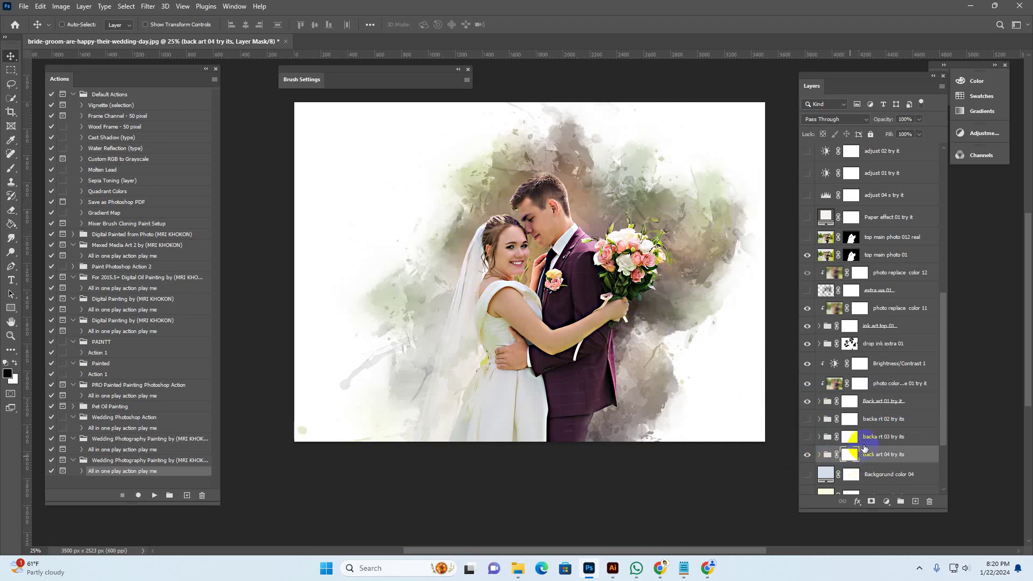
left_click(10, 168)
left_click_drag(674, 383, 658, 375)
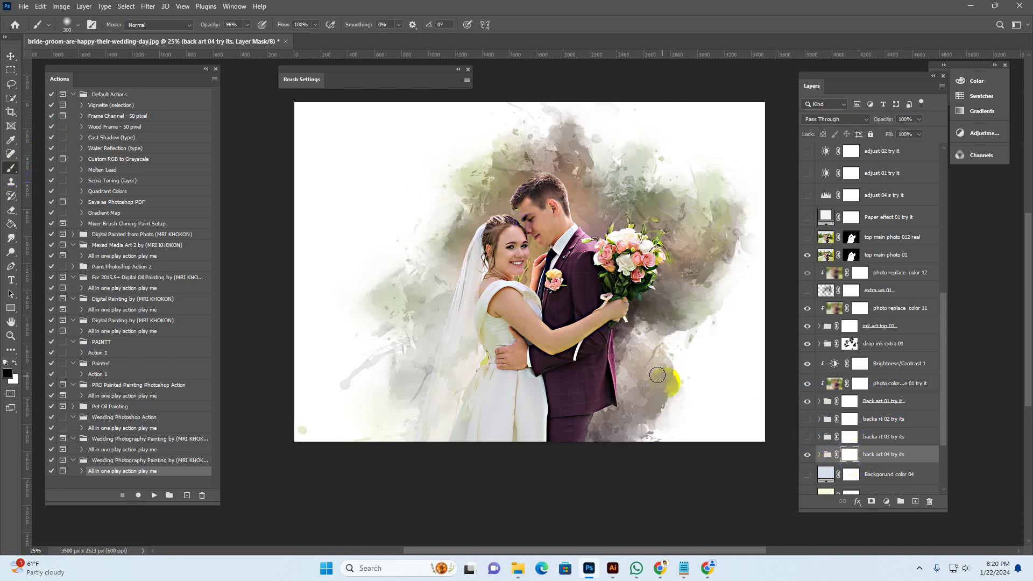
left_click(231, 24)
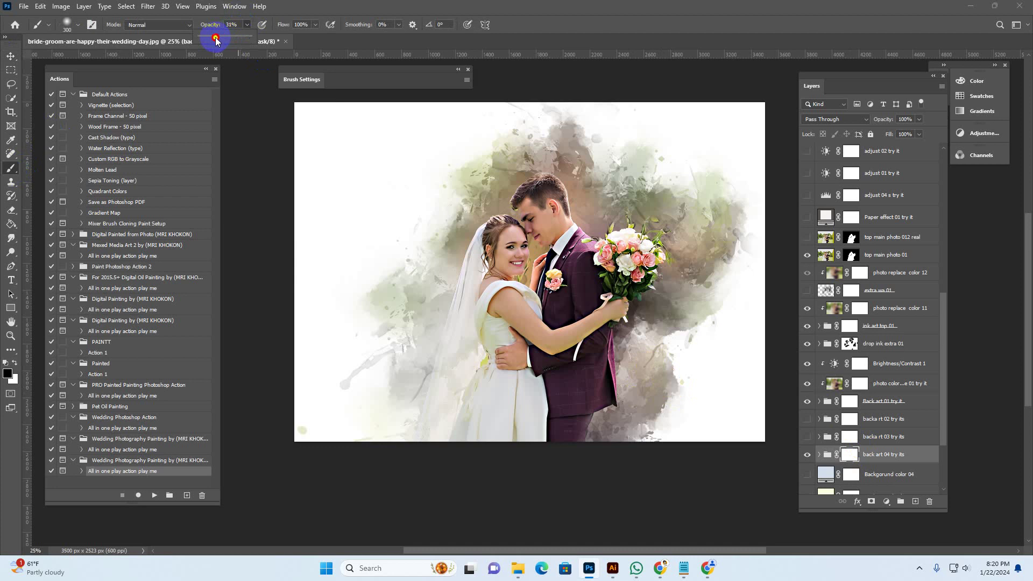
left_click(646, 16)
key("bracketright")
key("bracketright")
mouse_move(650, 404)
left_mouse_down()
mouse_move(641, 463)
mouse_move(641, 404)
mouse_move(720, 268)
mouse_move(727, 141)
mouse_move(588, 152)
mouse_move(540, 115)
mouse_move(357, 173)
mouse_move(344, 295)
mouse_move(321, 357)
mouse_move(420, 339)
mouse_move(442, 188)
mouse_move(403, 162)
mouse_move(685, 166)
mouse_move(728, 323)
mouse_move(699, 382)
left_mouse_up()
left_click(809, 457)
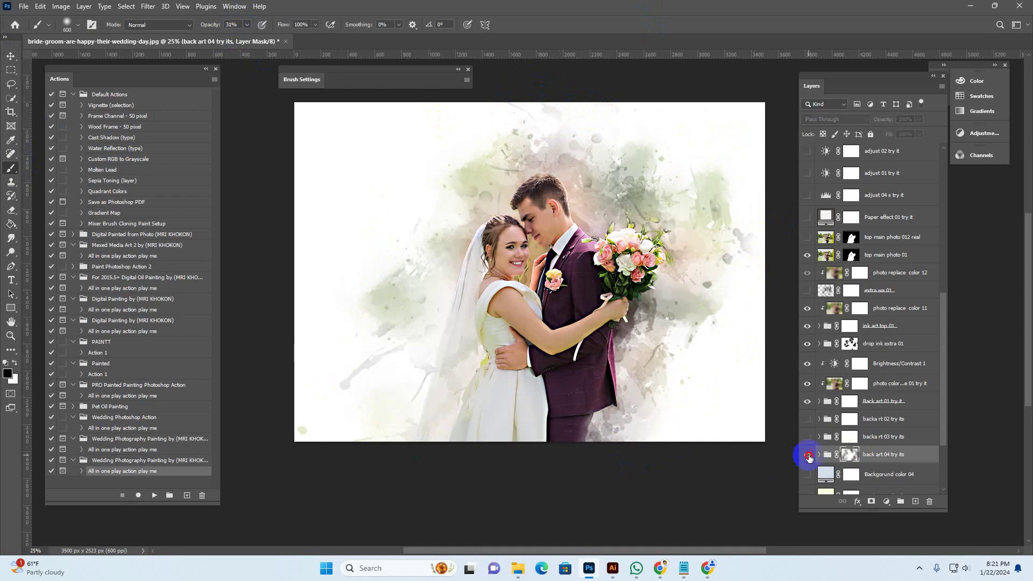
left_click(808, 457)
Preview the "Backgorund color 04" and "Backgorund color 03" fill layers behind the painting.
left_click(882, 474)
scroll(908, 433, "down", 2)
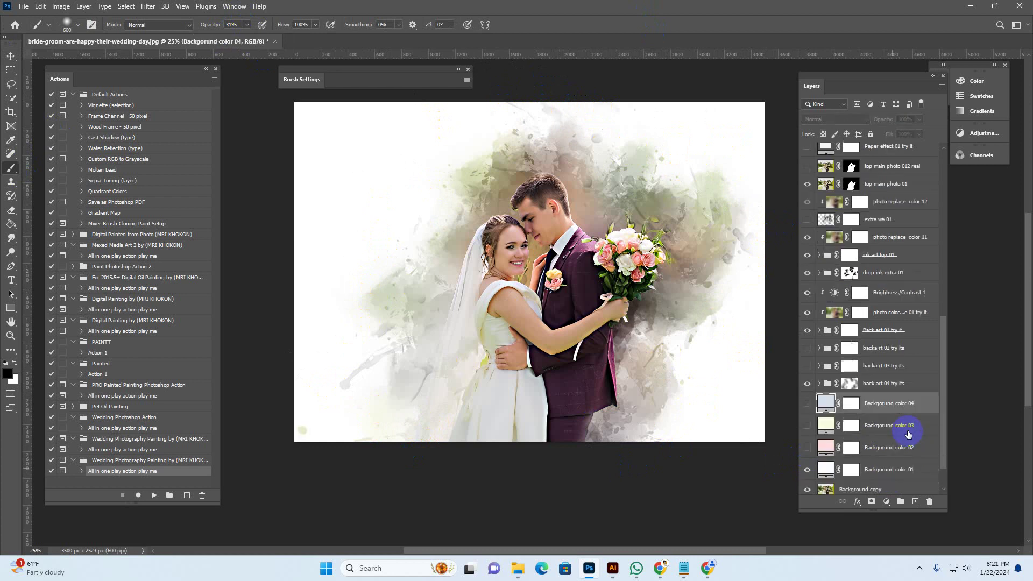
left_click(807, 405)
left_click(807, 404)
left_click(805, 428)
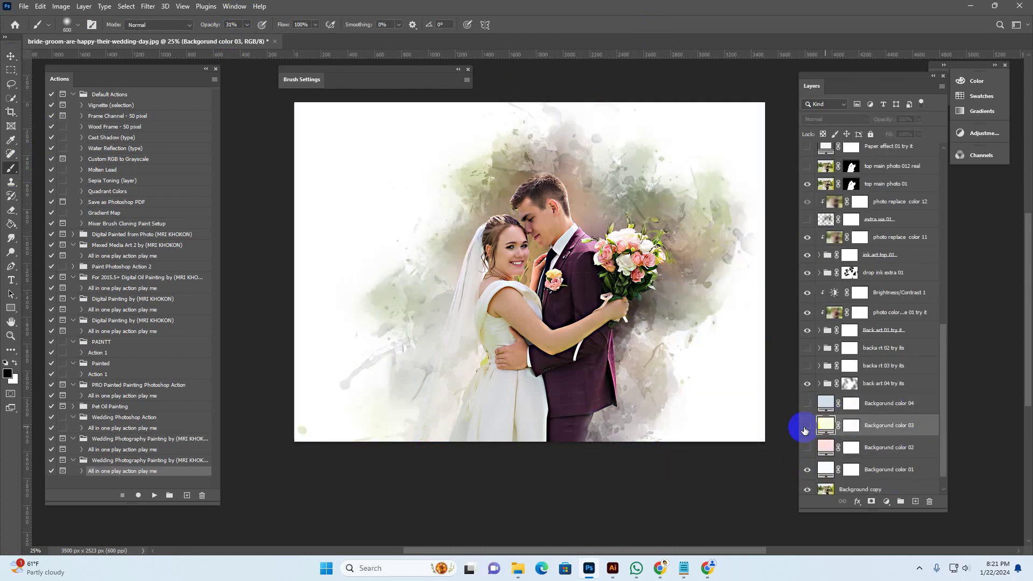
left_click(808, 426)
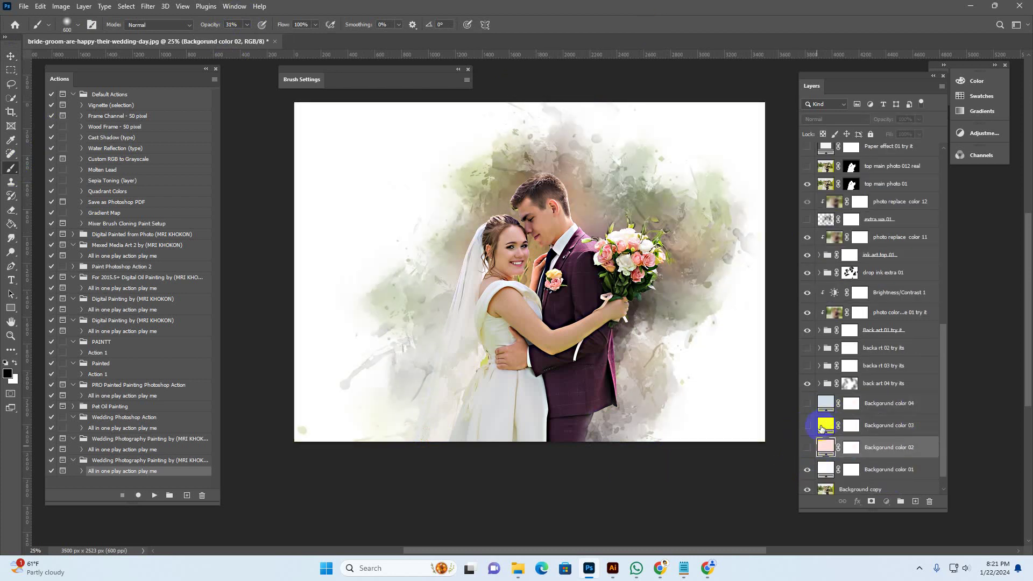
Change the "Backgorund color 03" fill to bright yellow f7ff12 and hide that layer.
left_click(827, 426)
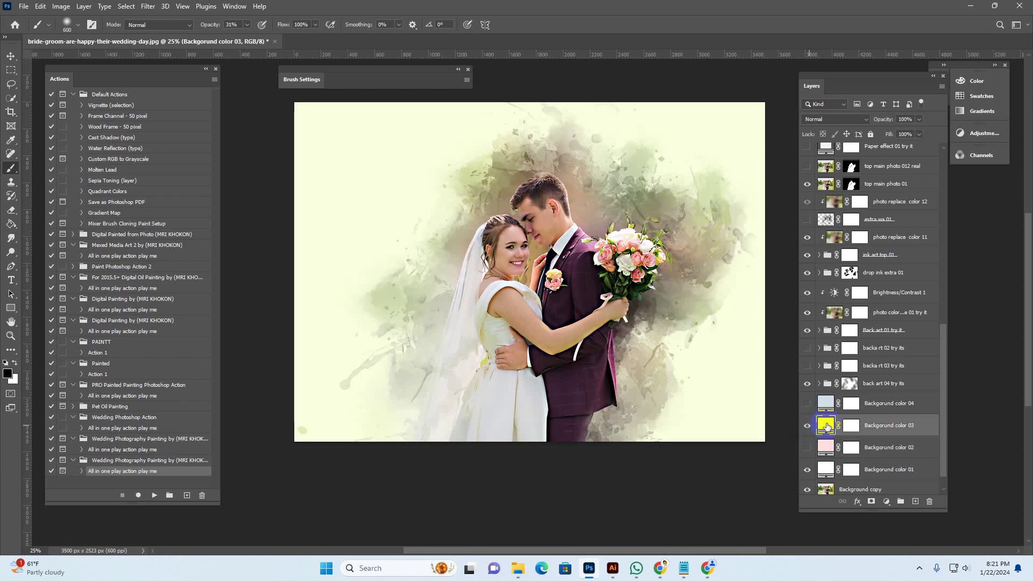
double_click(827, 426)
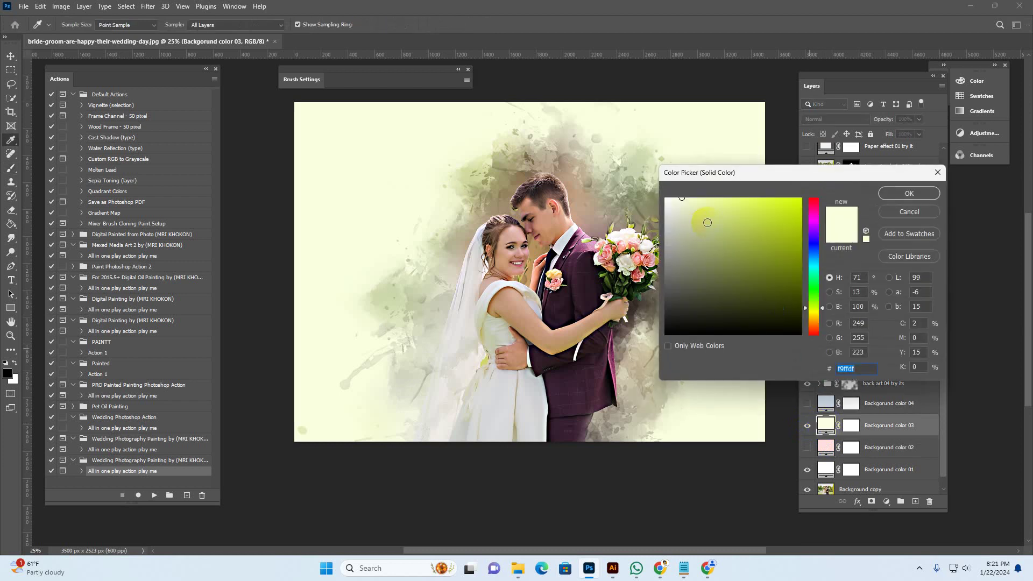
left_click(725, 210)
left_click_drag(672, 256, 680, 204)
left_click_drag(785, 212, 793, 197)
mouse_move(821, 260)
left_mouse_down()
mouse_move(813, 249)
mouse_move(813, 311)
left_mouse_up()
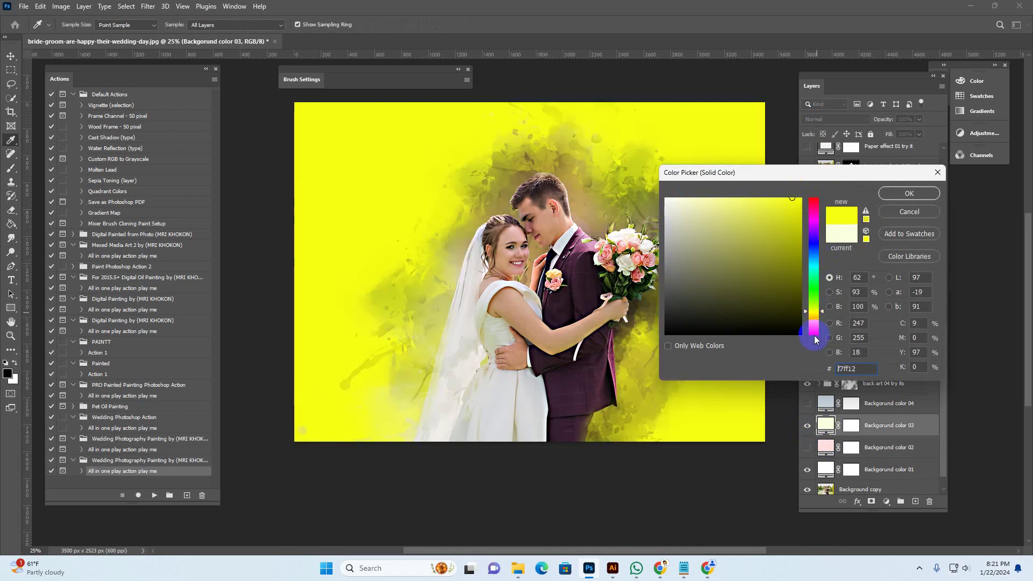
left_click(890, 194)
left_click(802, 425)
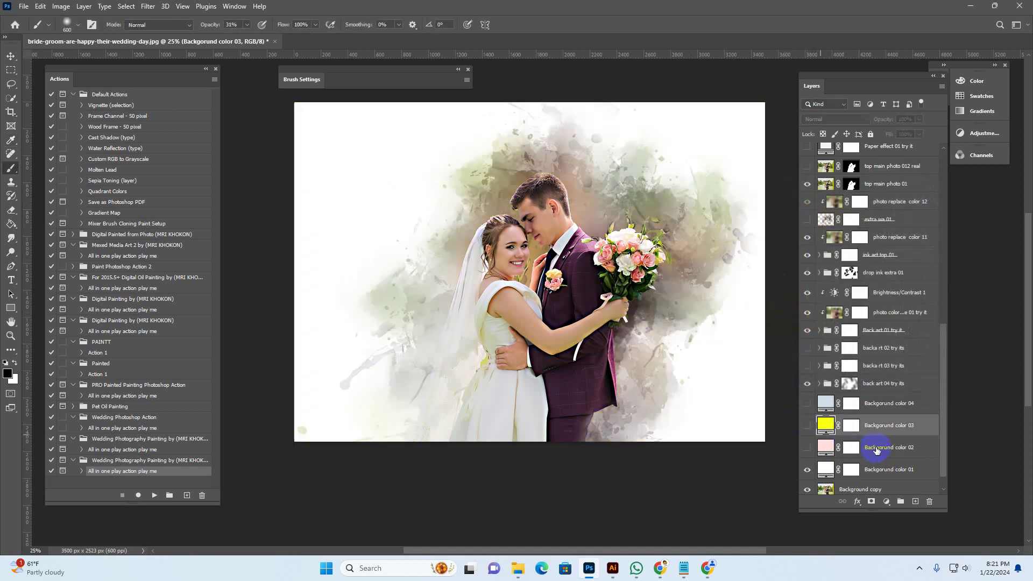
Show the "Paper effect 01 try it" layer and inspect its paper texture up close.
left_click(888, 449)
scroll(873, 219, "up", 4)
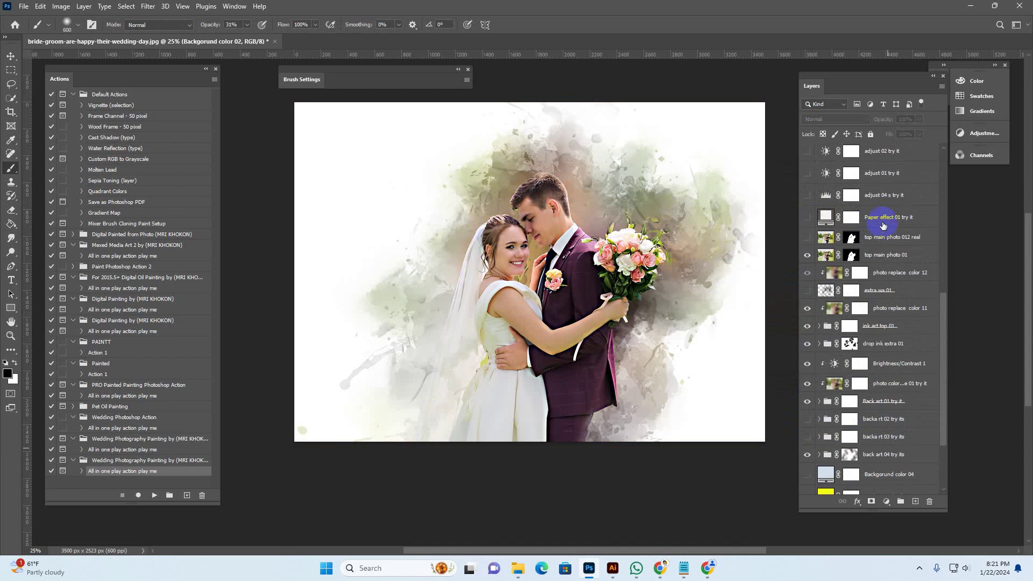
left_click_drag(875, 218, 795, 216)
left_click(806, 220)
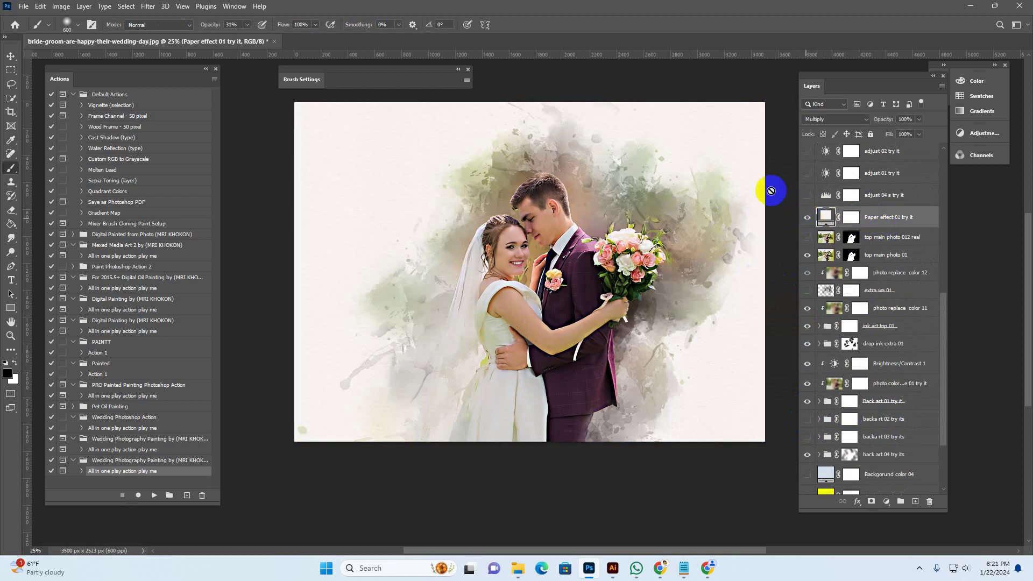
key("z")
left_click(724, 163)
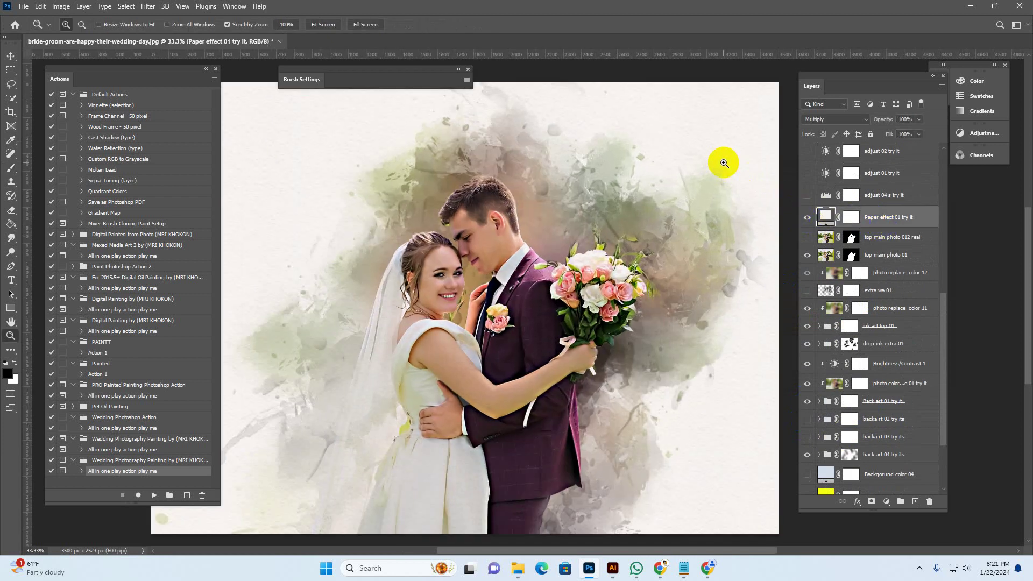
left_click(411, 209)
left_click(630, 254, "alt")
Move the Layers panel slightly over the canvas and check the "Backgorund color 01" layer.
scroll(912, 417, "down", 2)
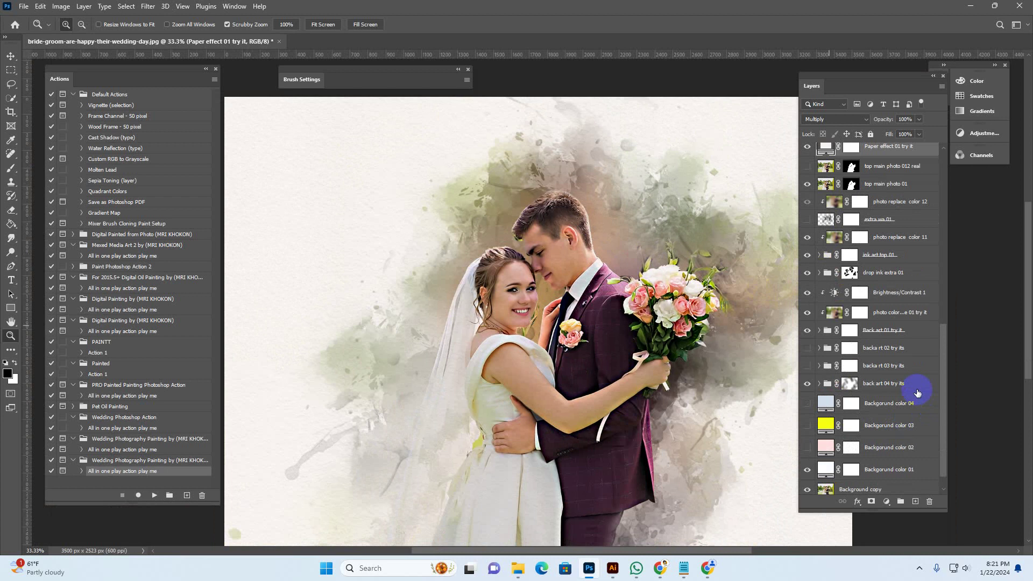
scroll(894, 403, "down", 1)
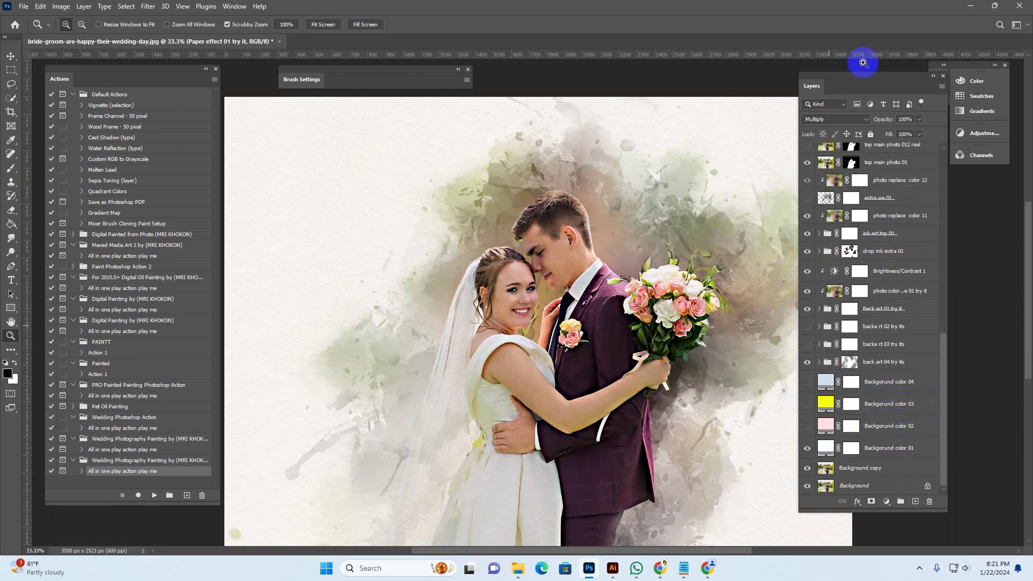
left_click_drag(866, 79, 839, 71)
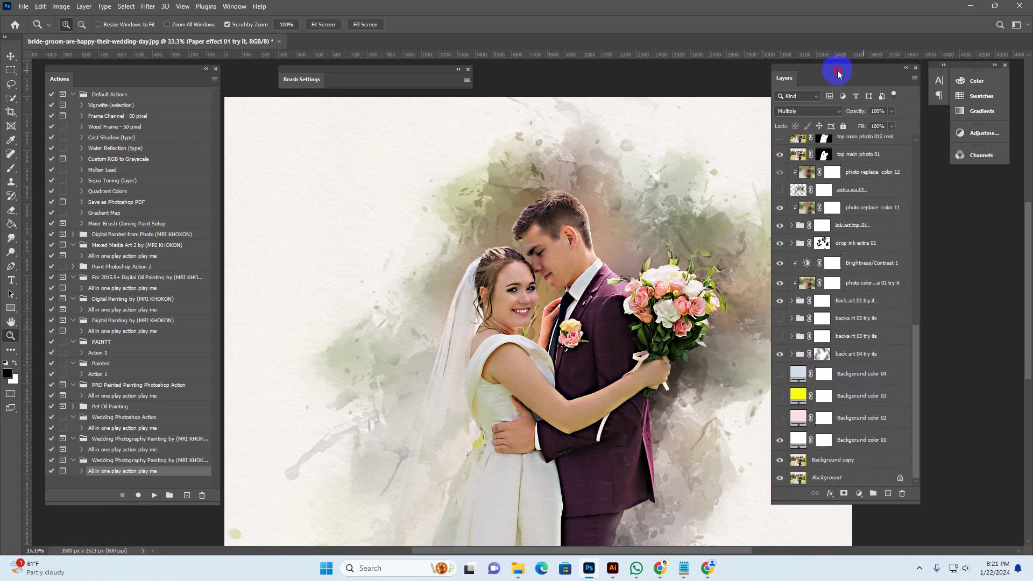
left_click(860, 434)
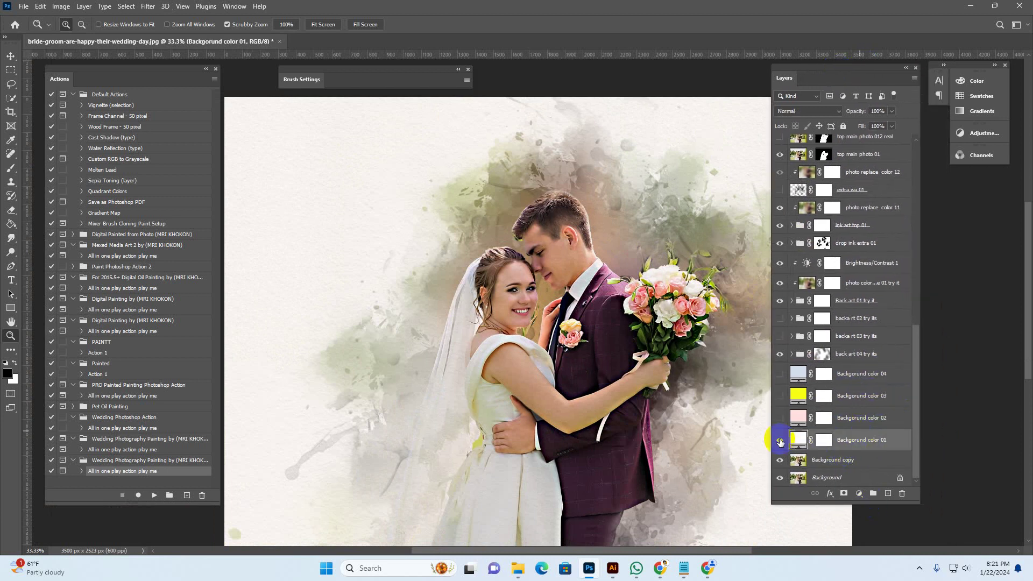
left_click(780, 441)
scroll(861, 216, "up", 2)
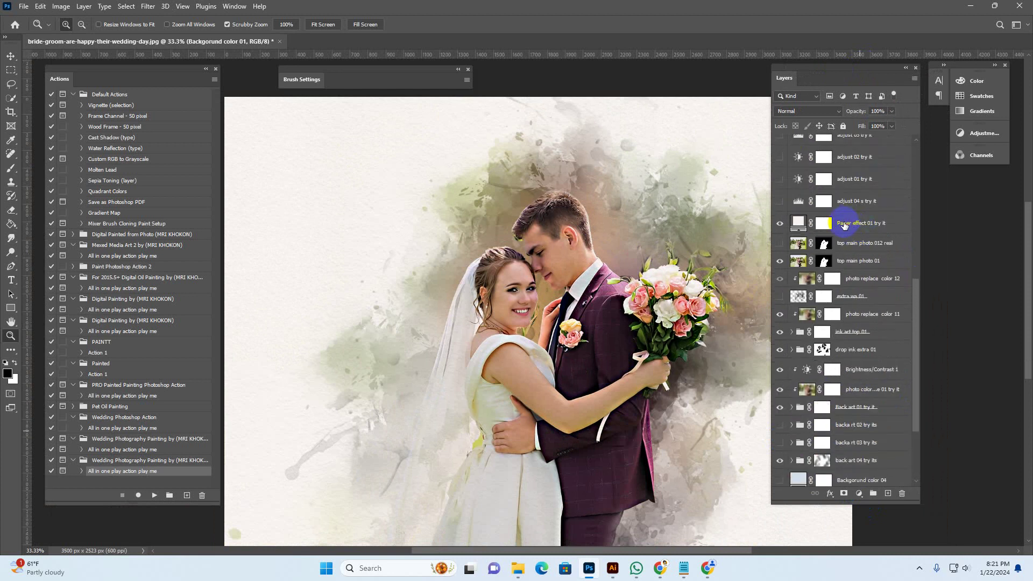
Hide the "Paper effect 01 try it", "Backgorund color 01", "Background copy" and "Background" layers to leave the painting on transparency.
left_click(844, 226)
left_click(782, 223)
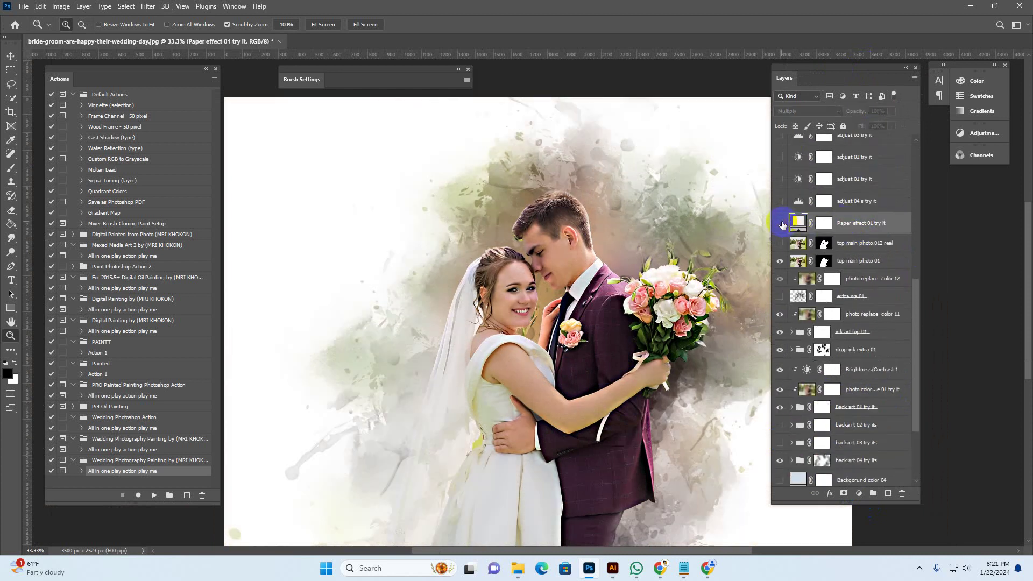
scroll(845, 376, "down", 3)
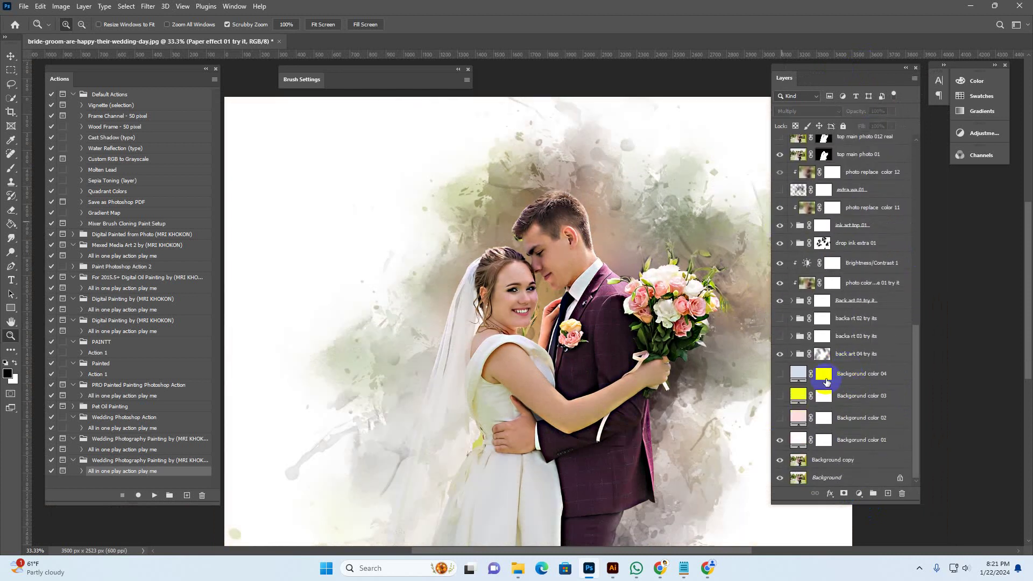
left_click(827, 381)
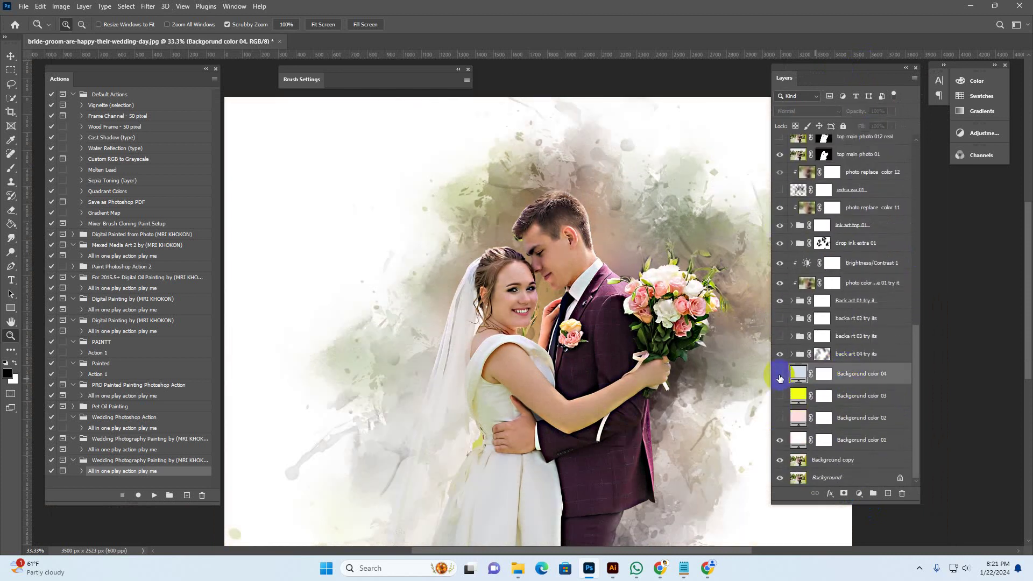
left_click(802, 442)
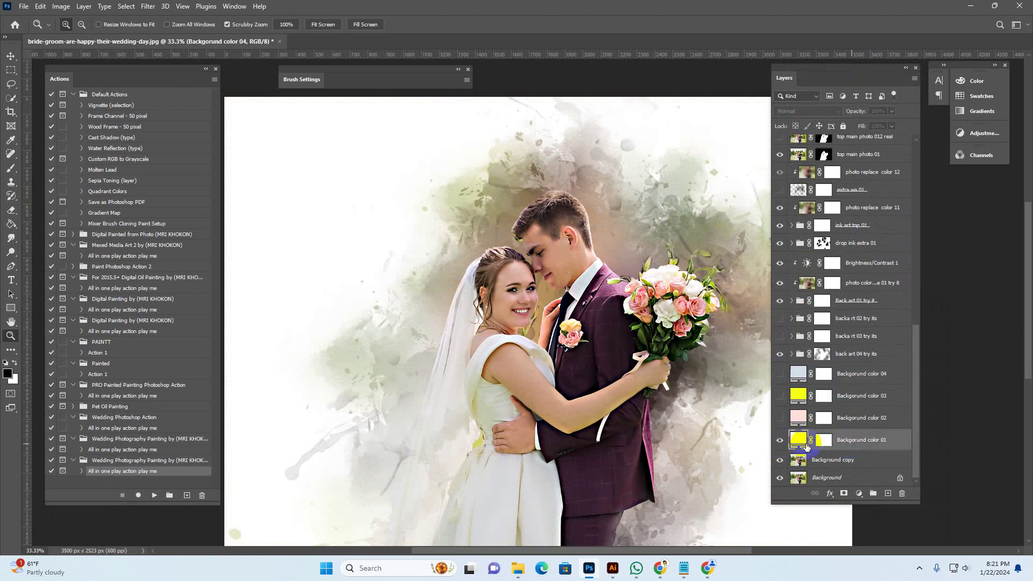
left_click(779, 442)
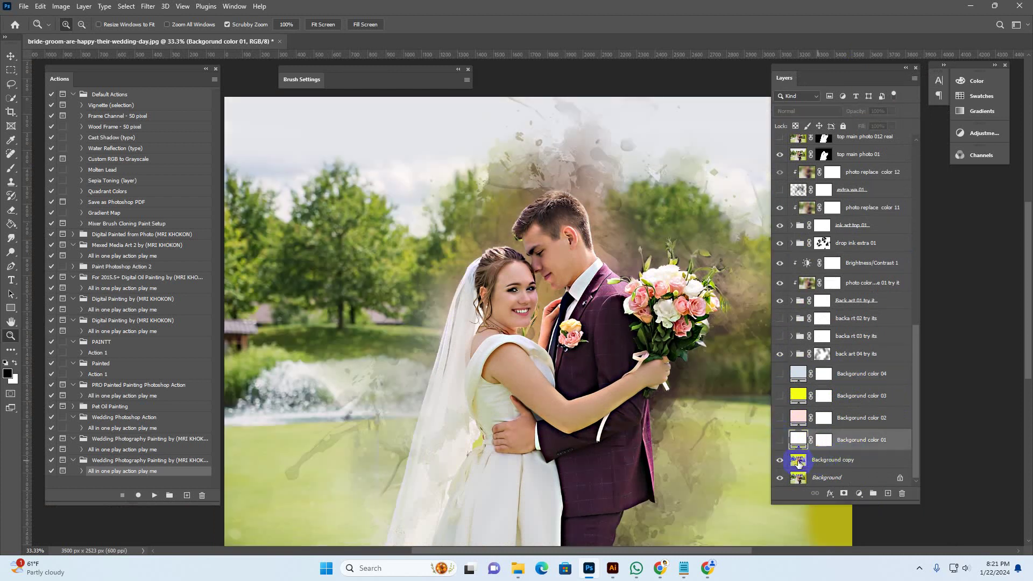
left_click(783, 462)
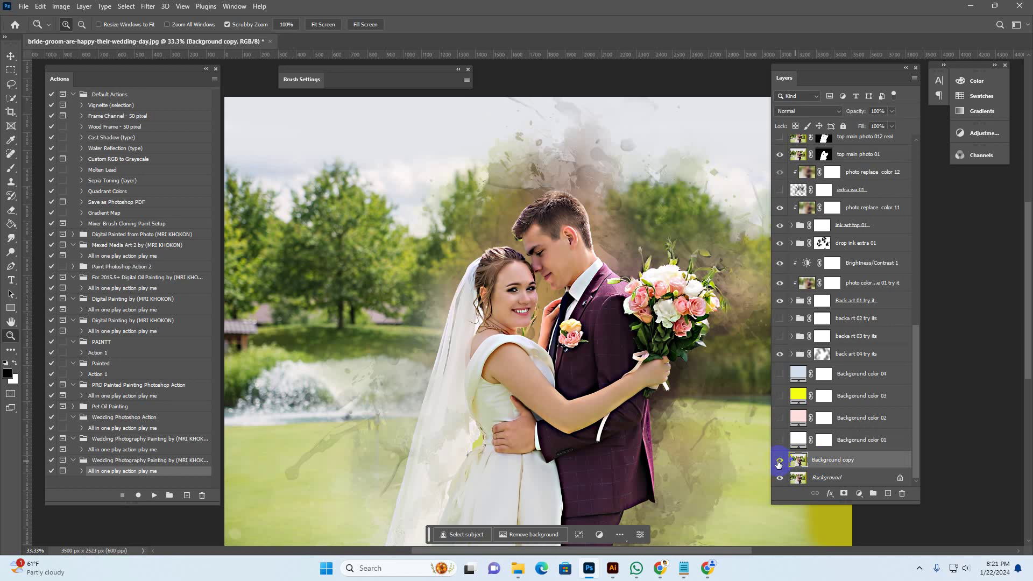
left_click(779, 461)
left_click(794, 478)
left_click(782, 478)
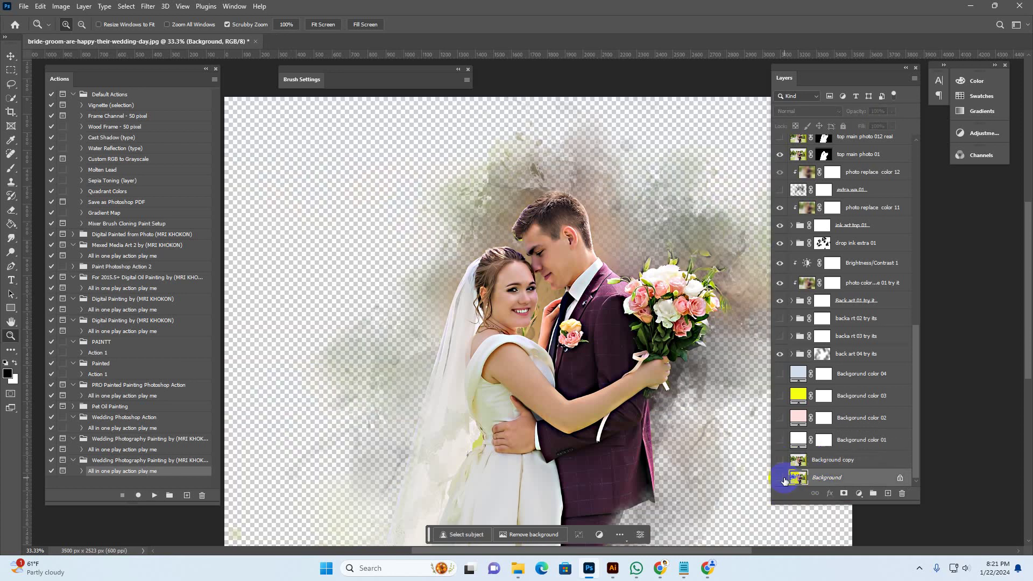
Look at the Quick Export as PNG option for the transparent painting without exporting it.
scroll(613, 134, "right", 2)
scroll(613, 135, "down", 1)
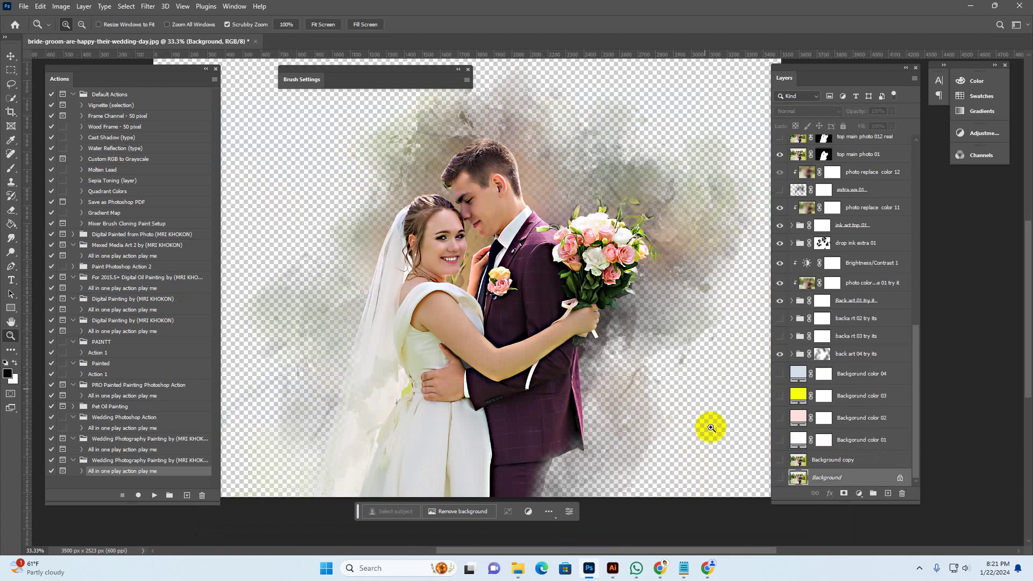
left_click(23, 7)
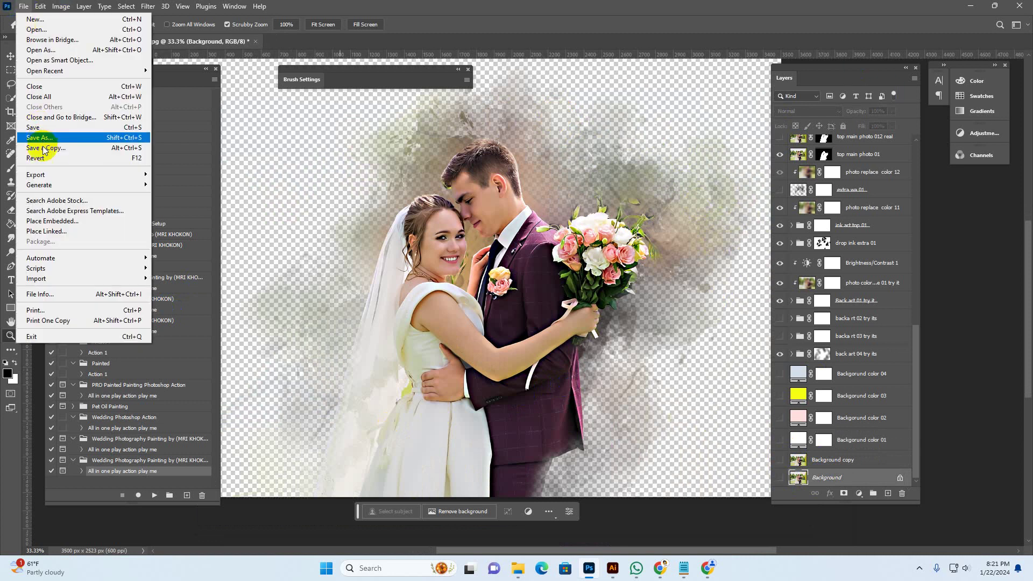
mouse_move(54, 174)
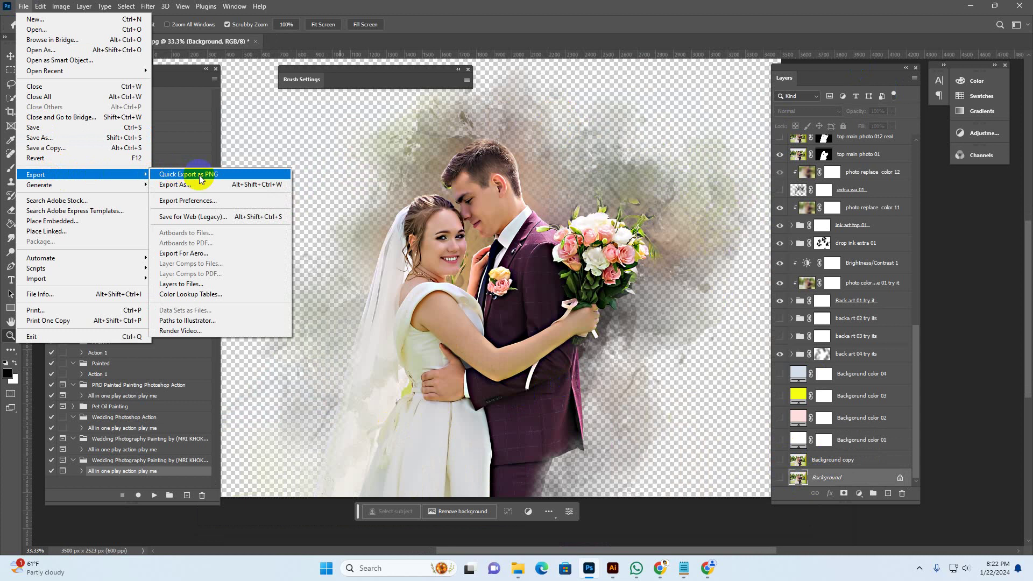
key("Escape")
left_click(23, 6)
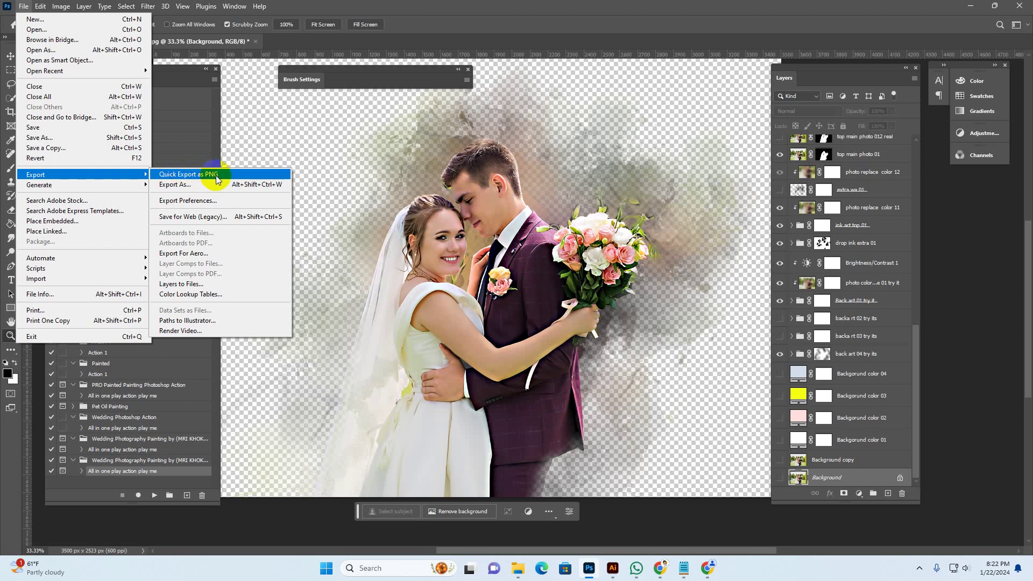
left_click(640, 17)
Close the wedding photo document without saving and switch to the File Explorer windows.
left_click(256, 42)
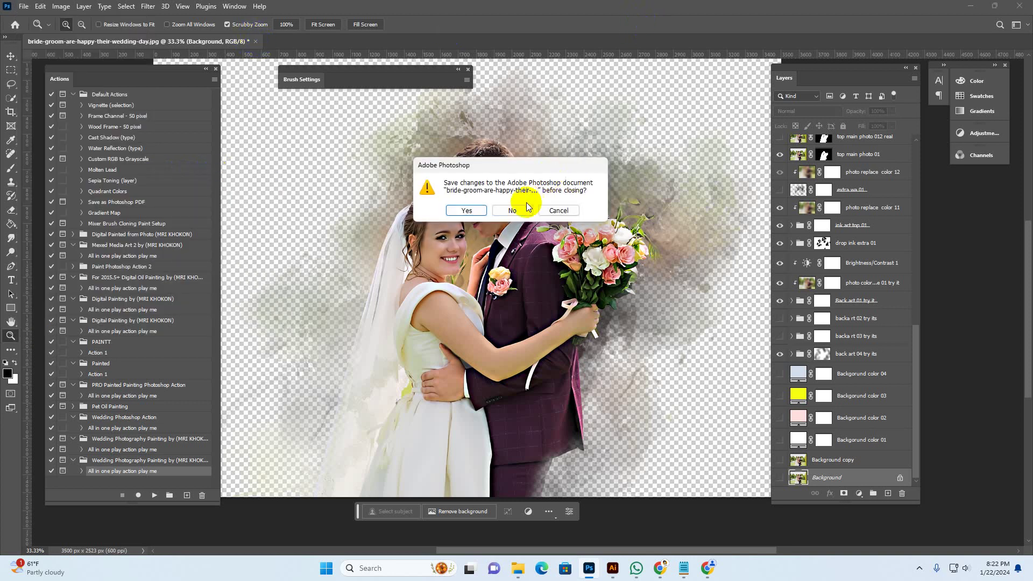
left_click(526, 203)
left_click(530, 568)
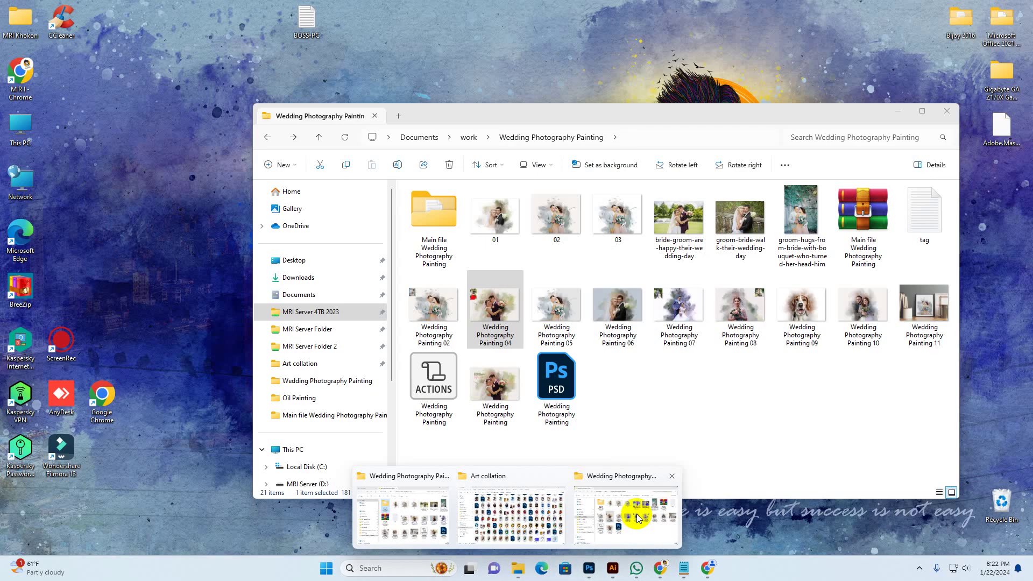
Switch to Photoshop and open the "groom-hugs-from-bride-with-bouquet-who-turned-her-head-him" photo from the Wedding Photography Painting folder.
left_click(637, 515)
left_click_drag(813, 233, 593, 83)
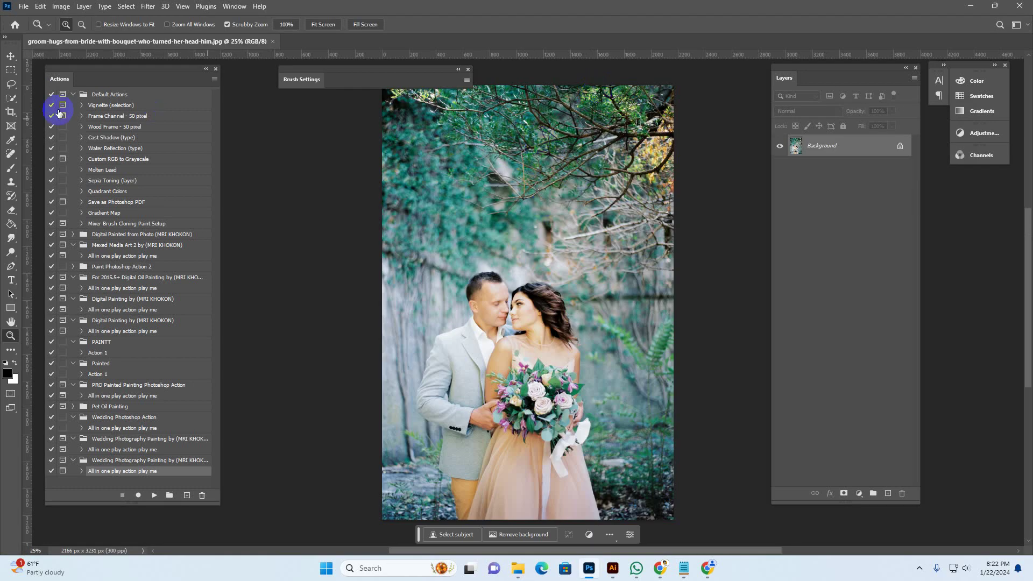
Crop off the photo's top and extend the canvas with white on both sides, to about 2550 × 2391 px.
left_click(10, 111)
left_click_drag(532, 88, 543, 133)
left_click(675, 306)
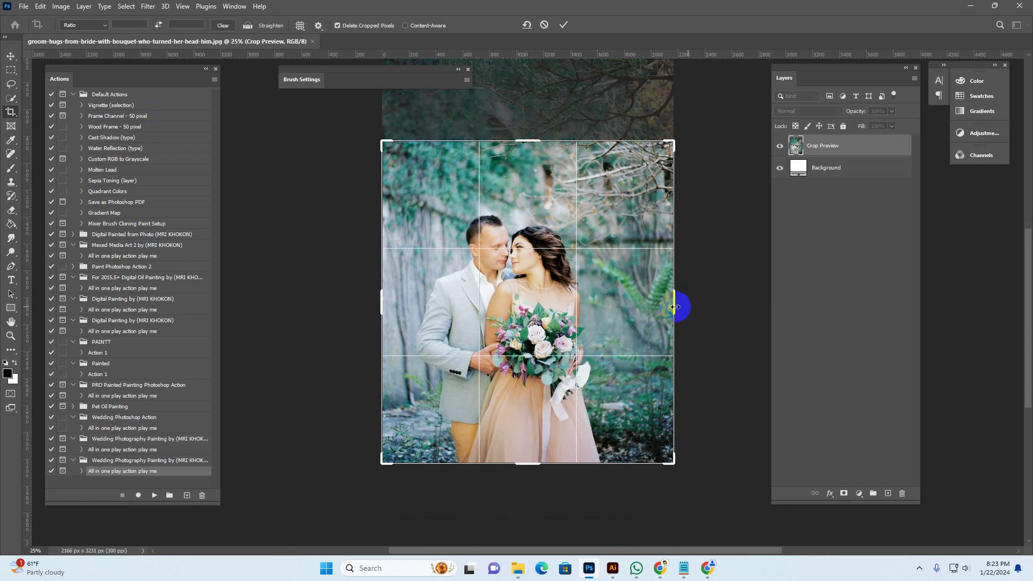
mouse_move(675, 307)
left_mouse_down()
mouse_move(713, 305)
mouse_move(682, 304)
left_mouse_up()
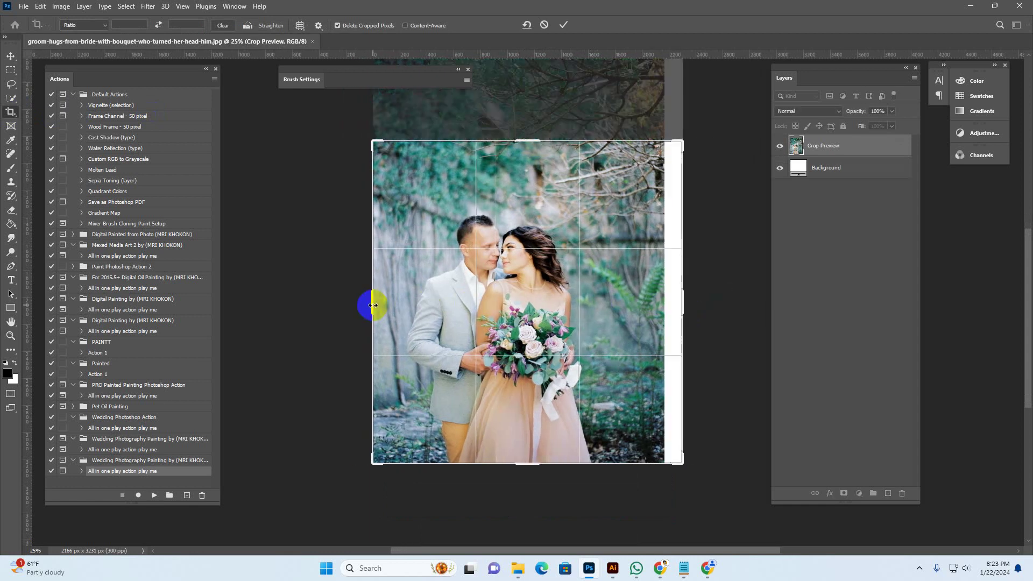
left_click_drag(366, 299, 355, 302)
key("v")
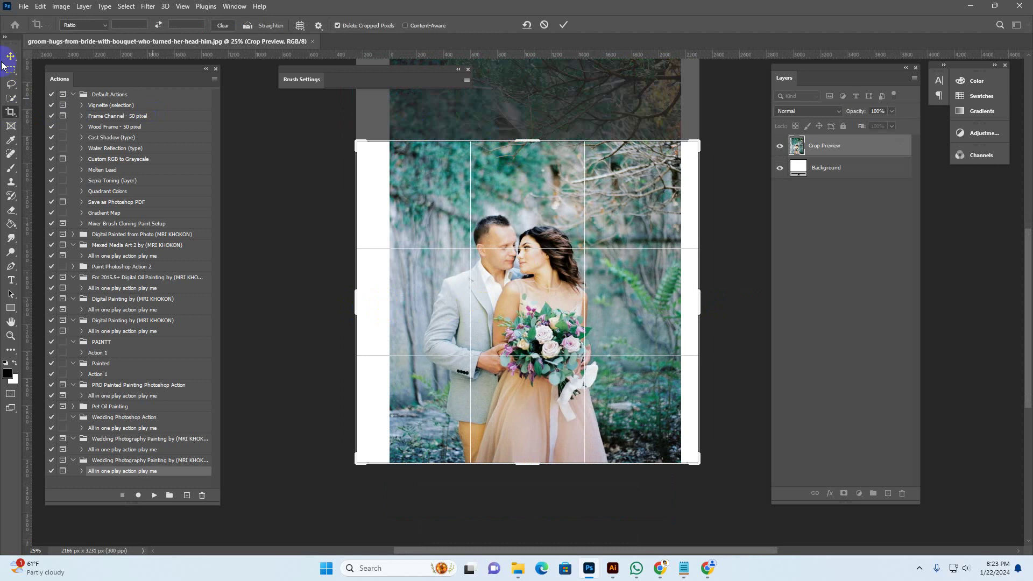
Convert the locked Background to a regular layer named "Layer 0" and flatten the image back to a Background.
left_click_drag(808, 71, 805, 81)
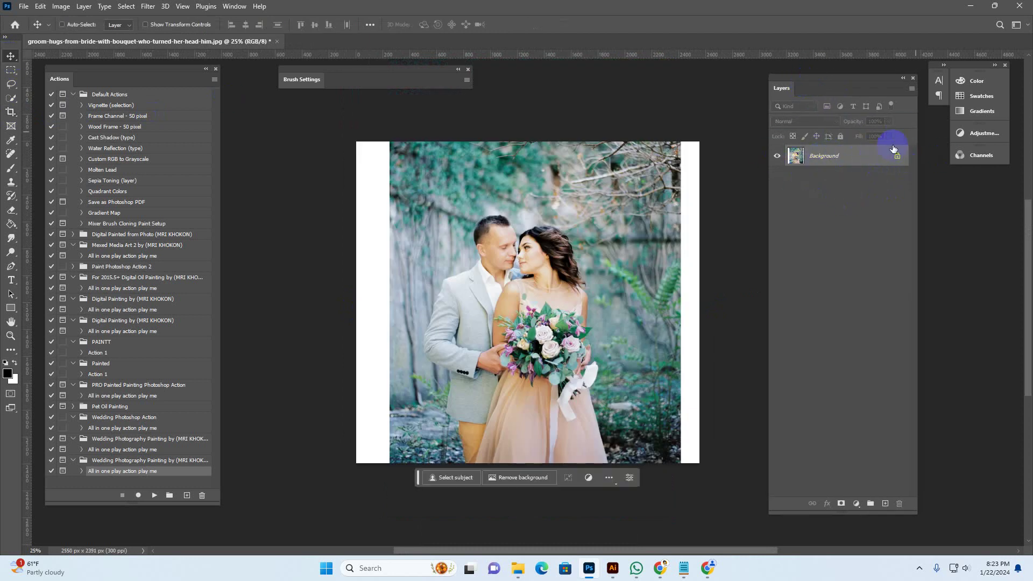
double_click(860, 160)
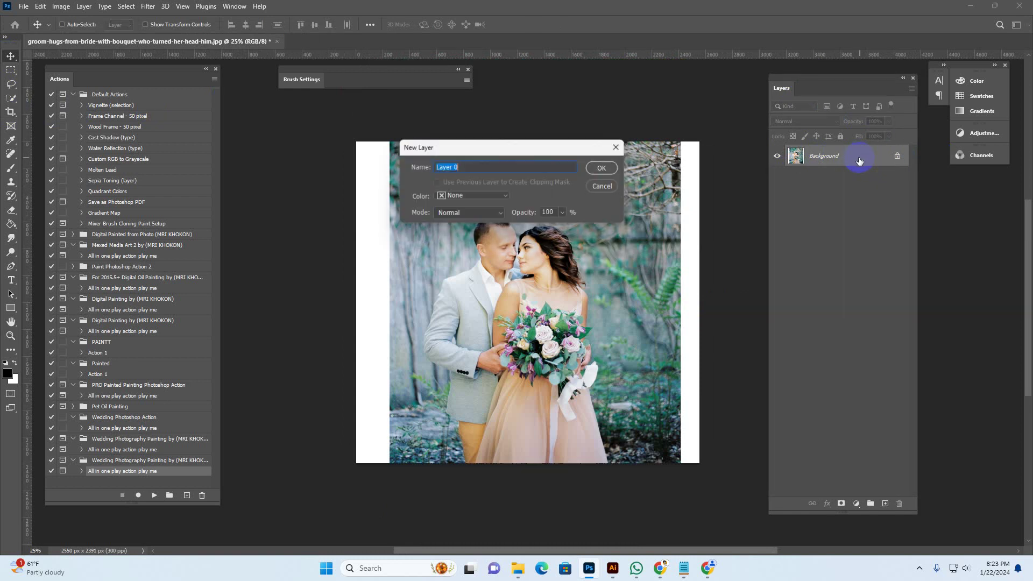
left_click(606, 167)
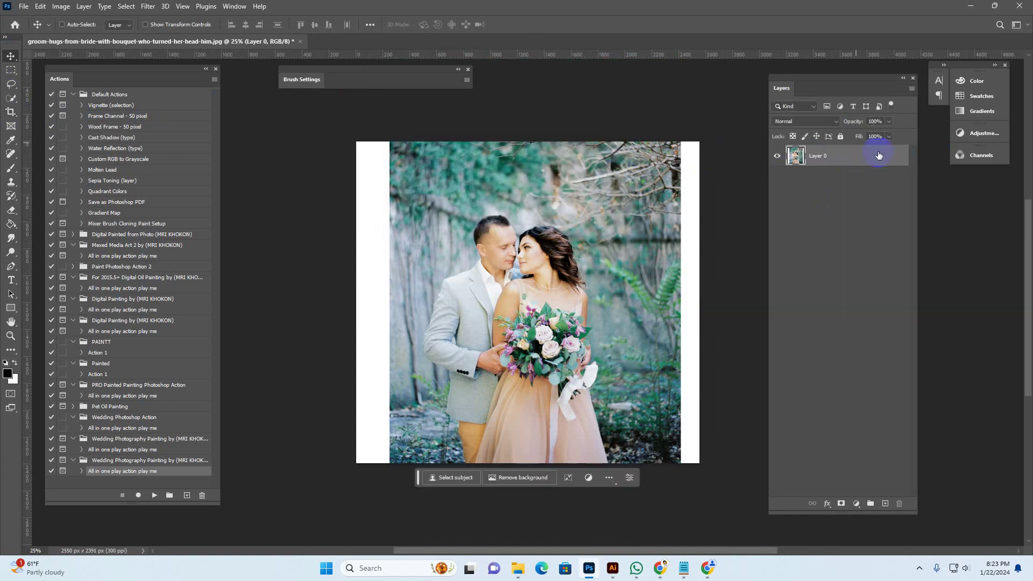
right_click(851, 155)
left_click(843, 155)
right_click(844, 155)
left_click(887, 472)
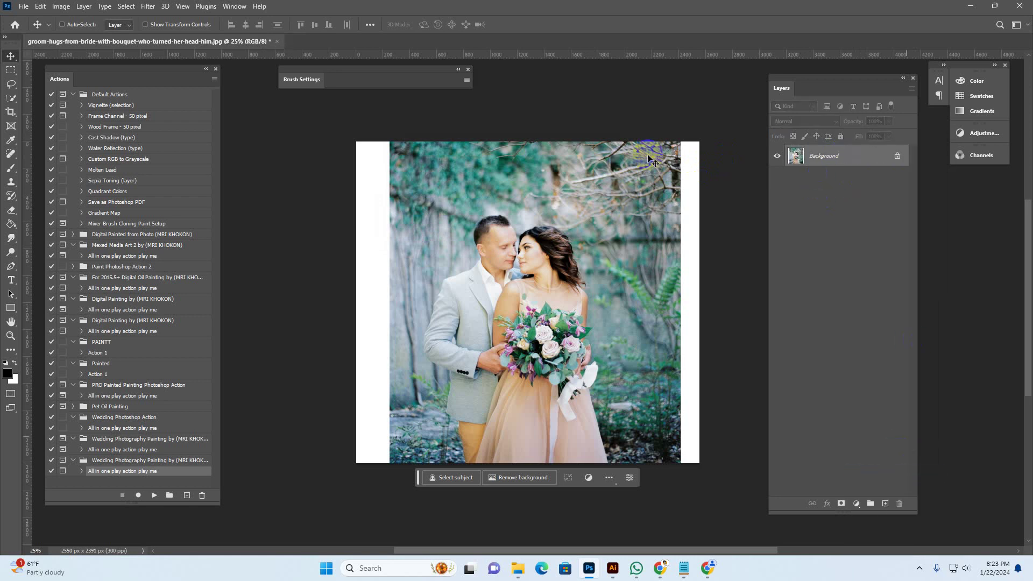
Select the couple with Select Subject and add a new layer named "brush" above the Background.
left_click(10, 97)
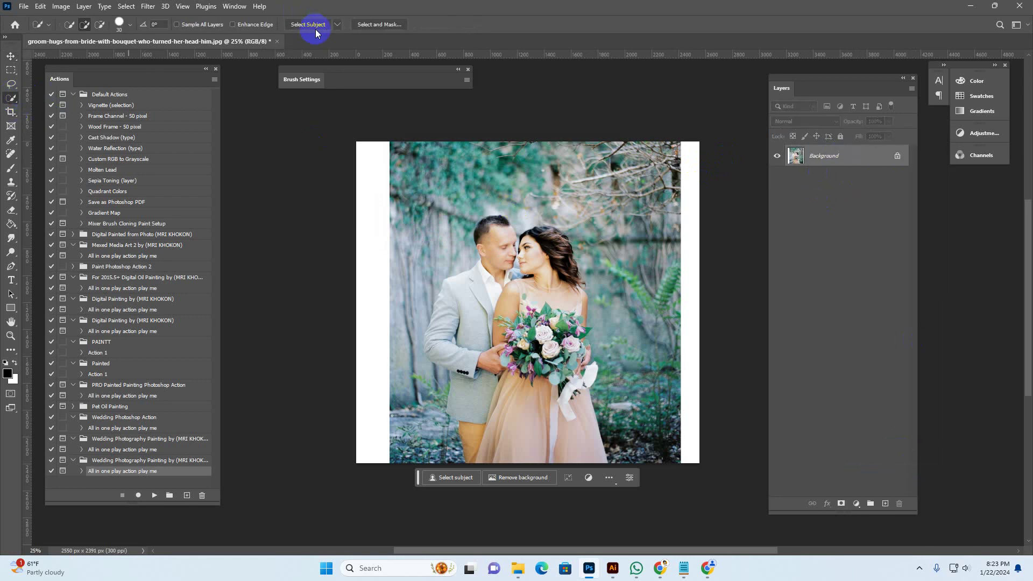
left_click(315, 31)
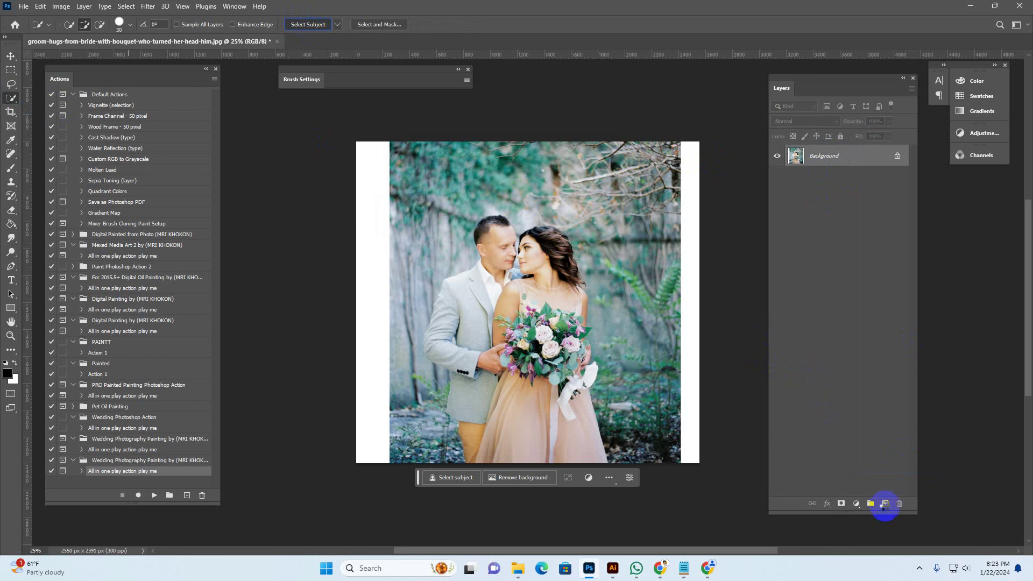
left_click(885, 504)
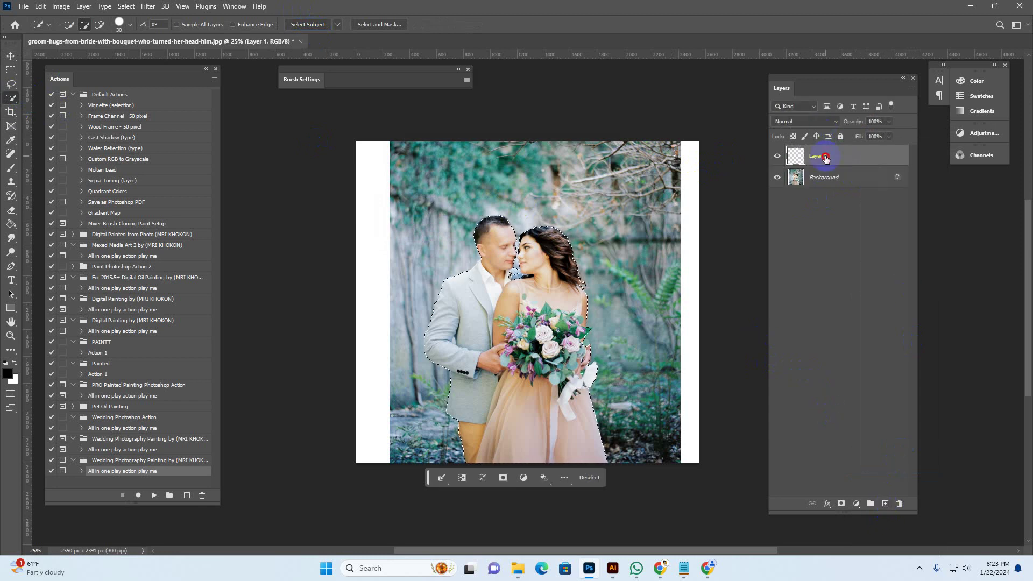
type("bru")
type("sh")
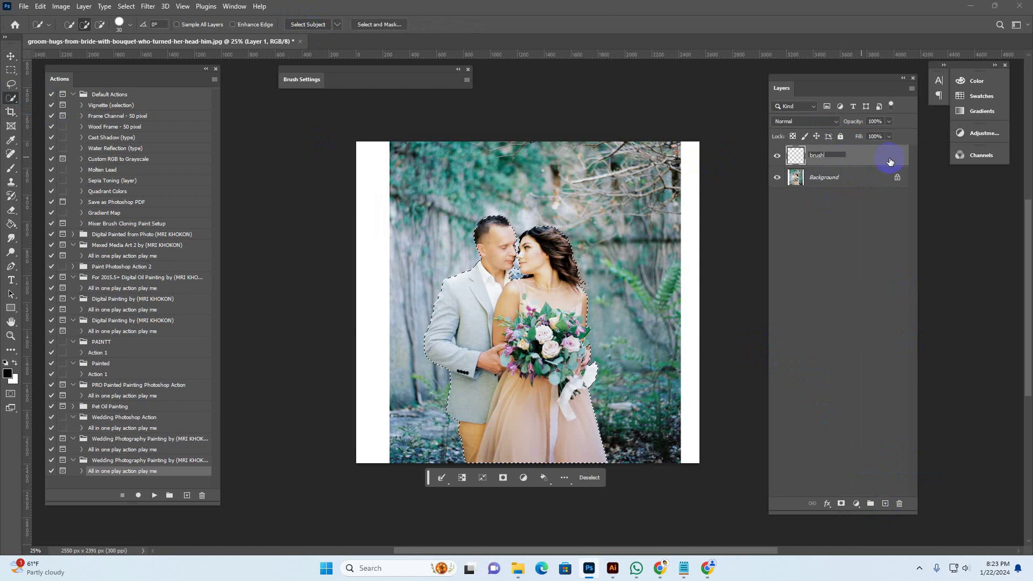
Fill the selected couple with black on the "brush" layer using the Paint Bucket and clear the selection.
left_click(11, 224)
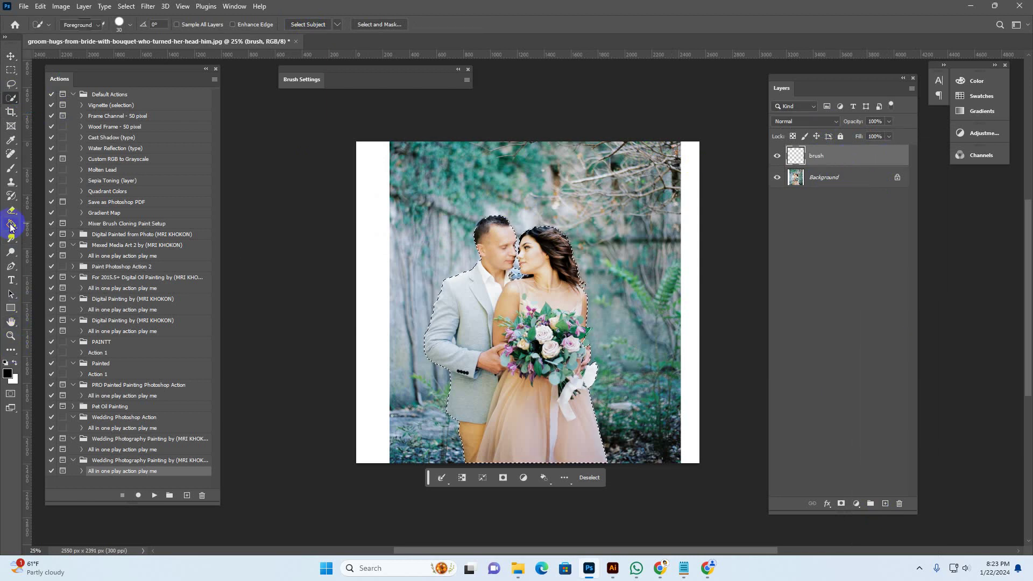
left_click(434, 321)
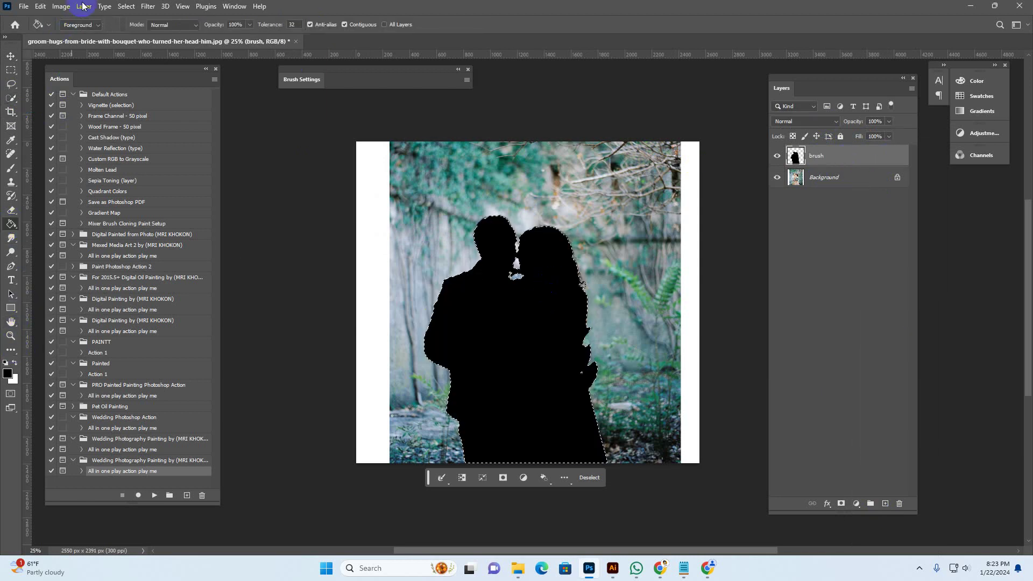
left_click(123, 7)
left_click(138, 49)
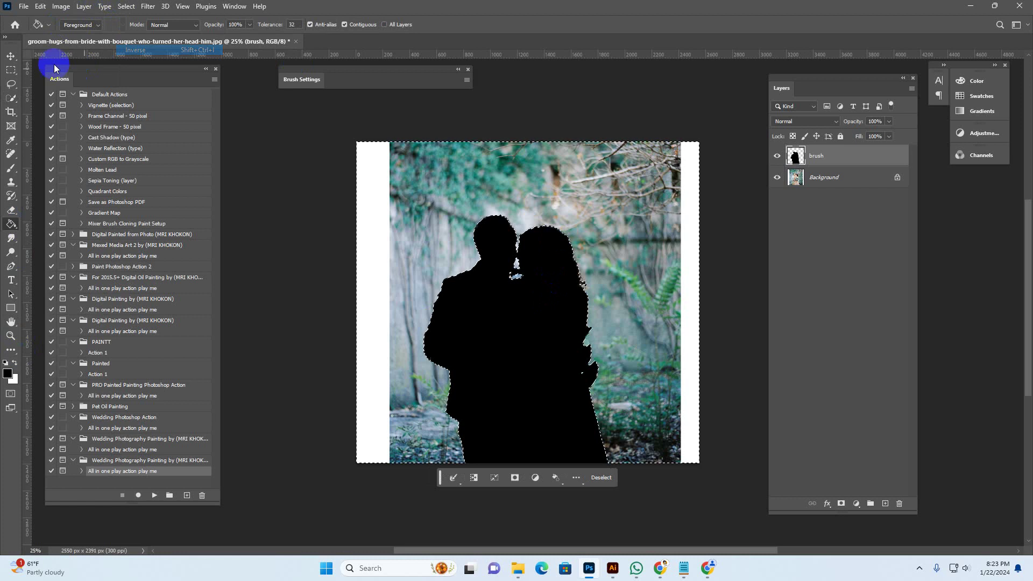
left_click(10, 56)
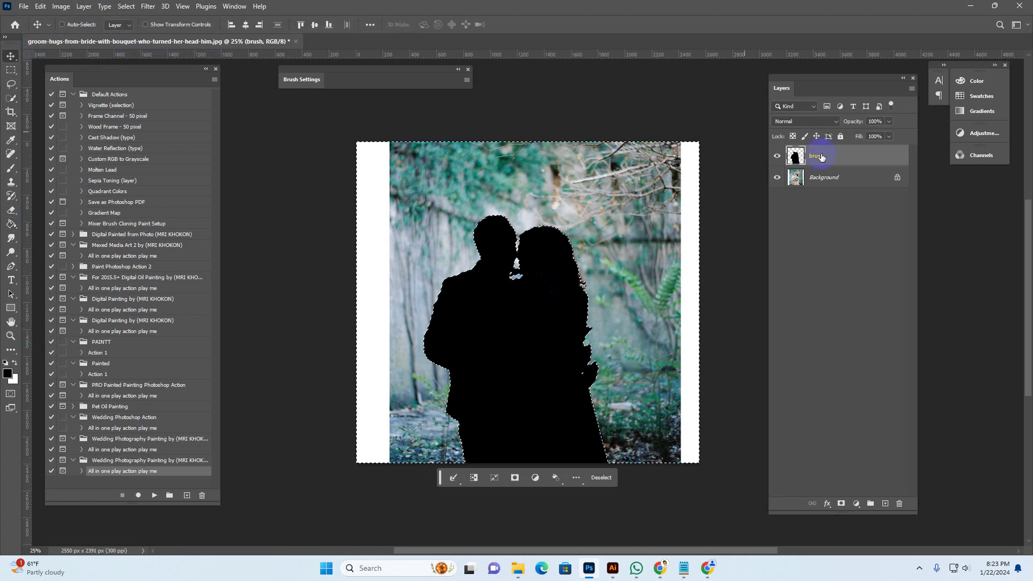
left_click(125, 7)
left_click(137, 29)
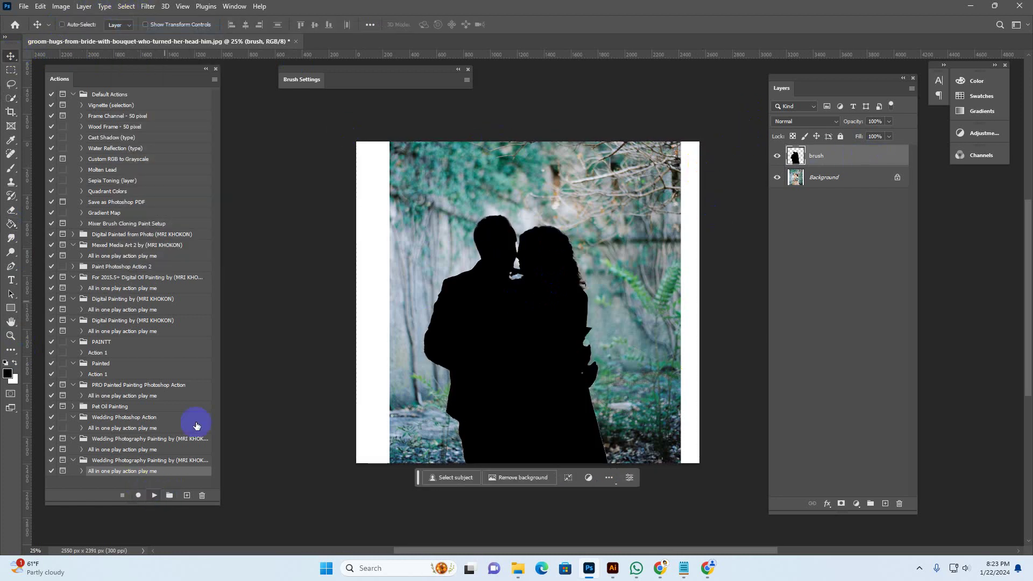
Check the image size, keeping it as is, and play the last Wedding Photography Painting action on the "brush" layer.
left_click(61, 7)
left_click(81, 85)
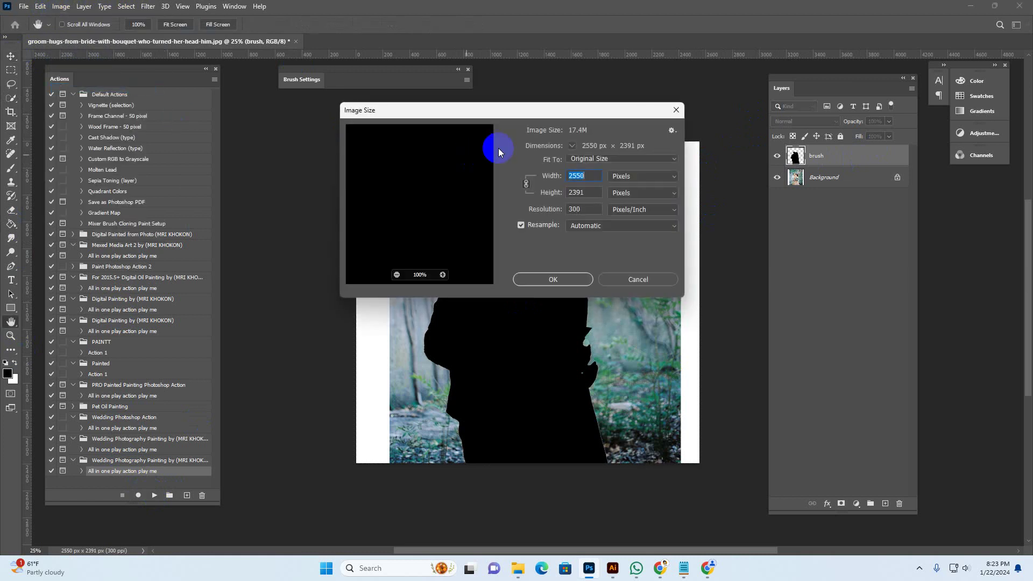
left_click(559, 283)
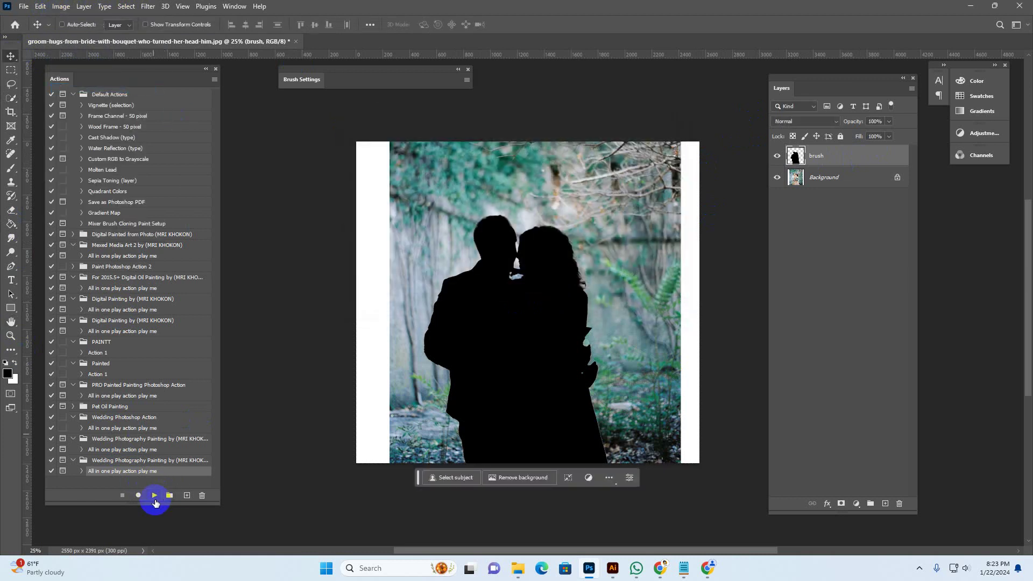
left_click(155, 496)
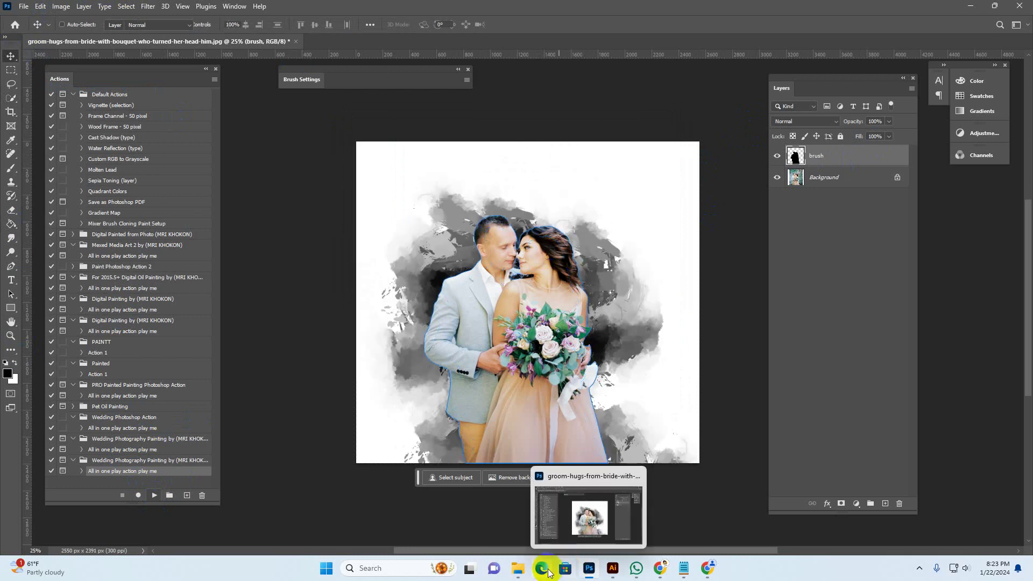
Switch to Chrome and look through the Flash Sale listings on photoshopaction.net.
mouse_move(659, 569)
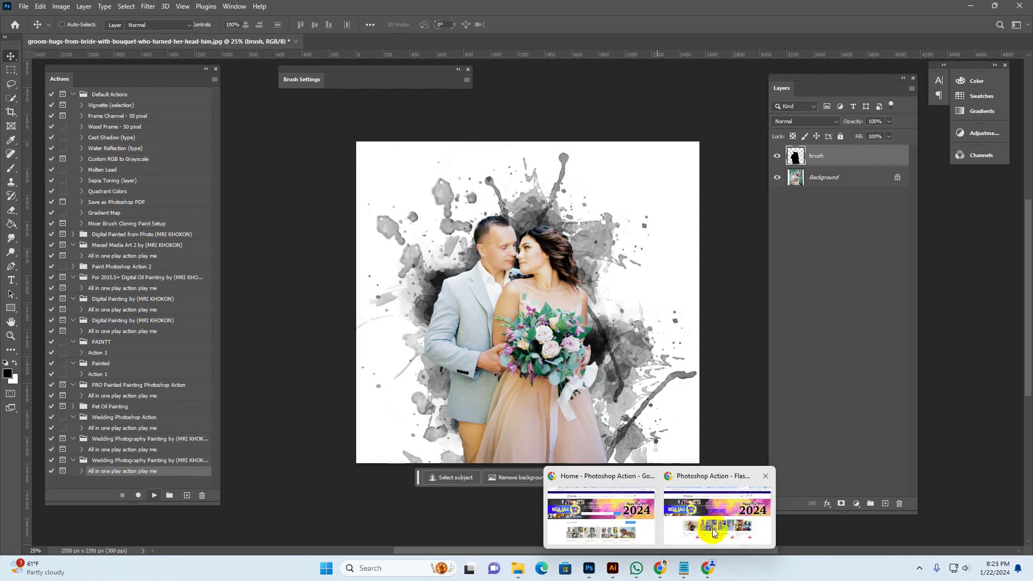
left_click(713, 533)
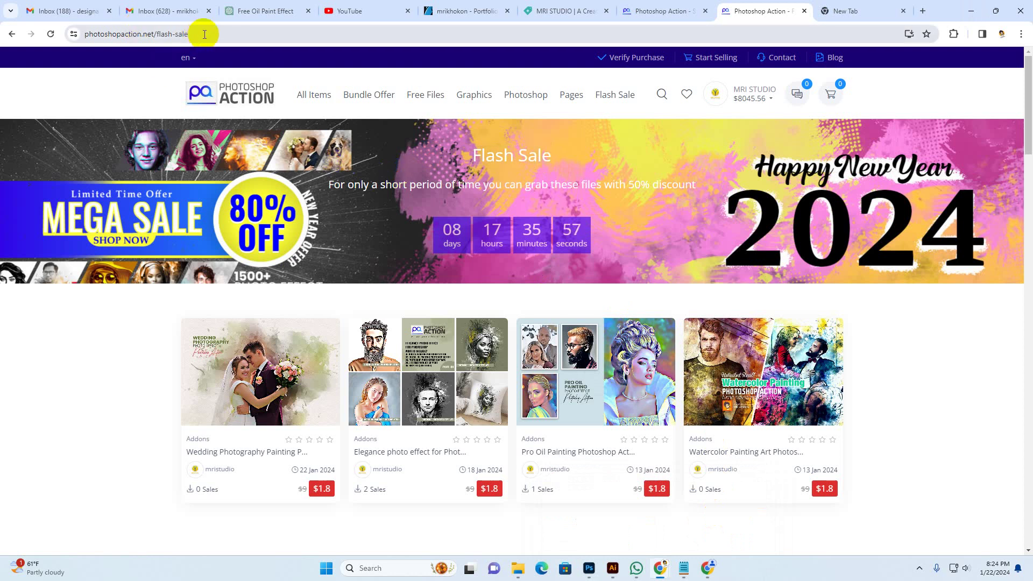
scroll(284, 299, "down", 3)
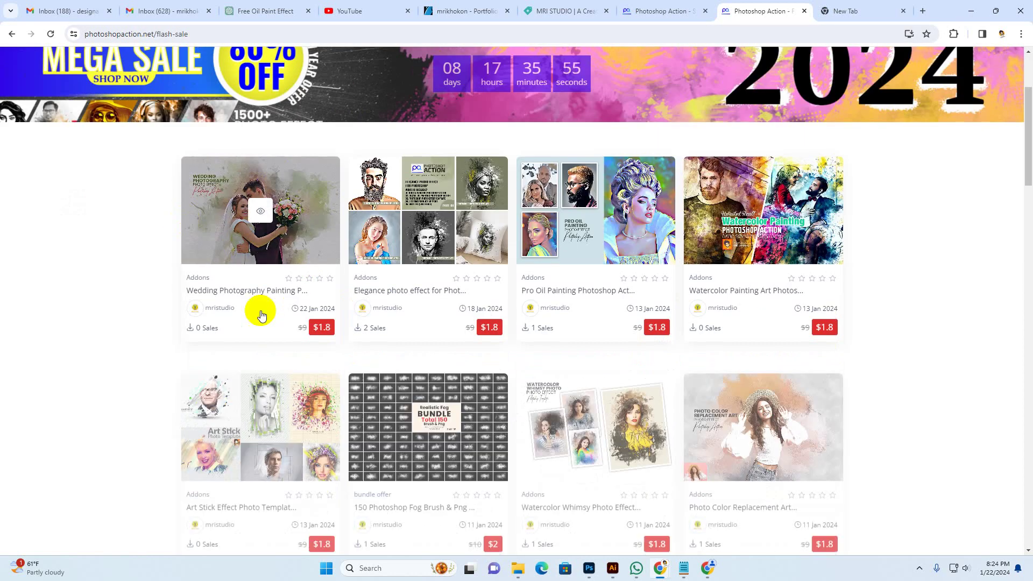
scroll(439, 262, "up", 3)
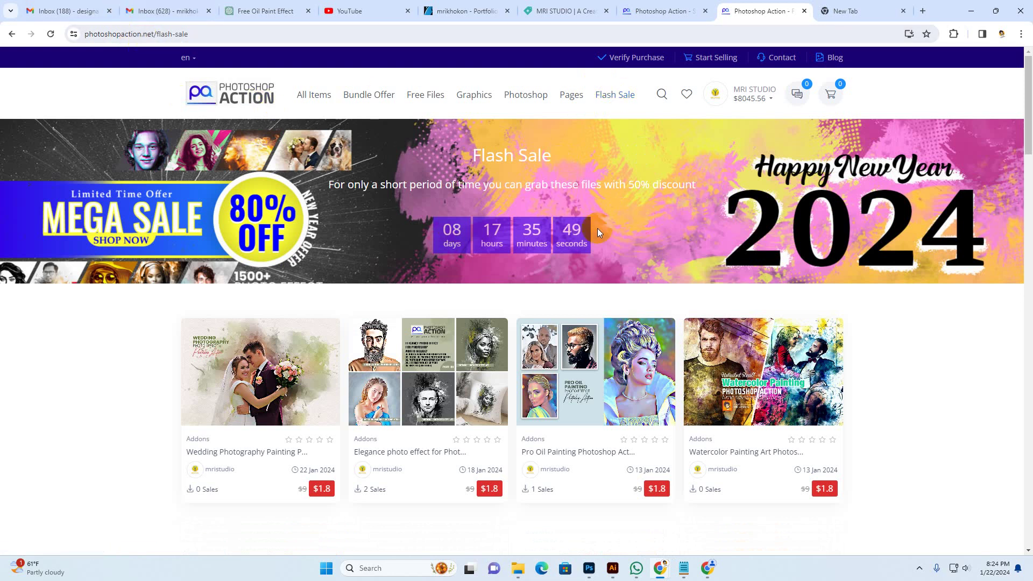
scroll(597, 231, "down", 4)
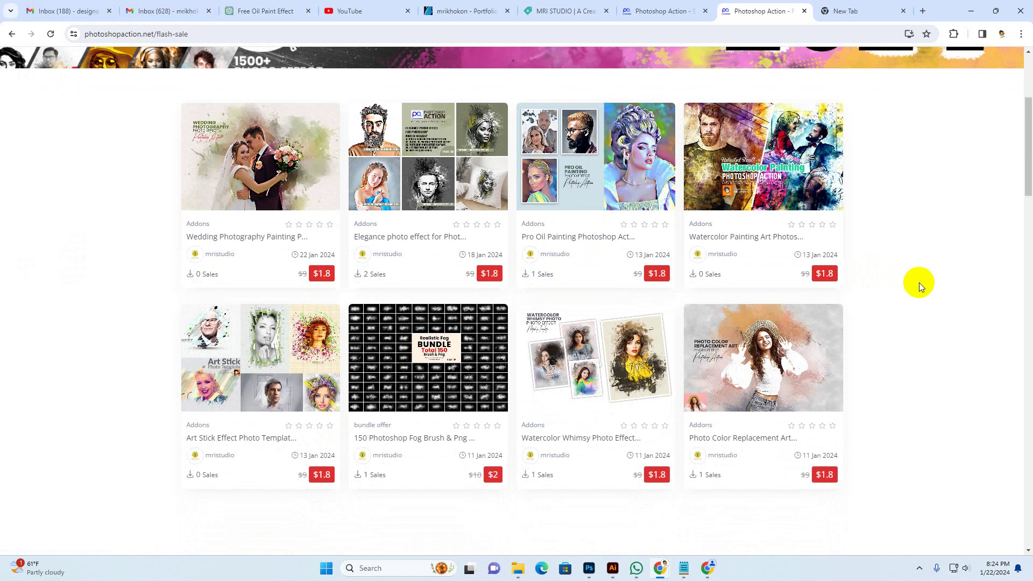
scroll(919, 283, "down", 4)
scroll(920, 283, "down", 4)
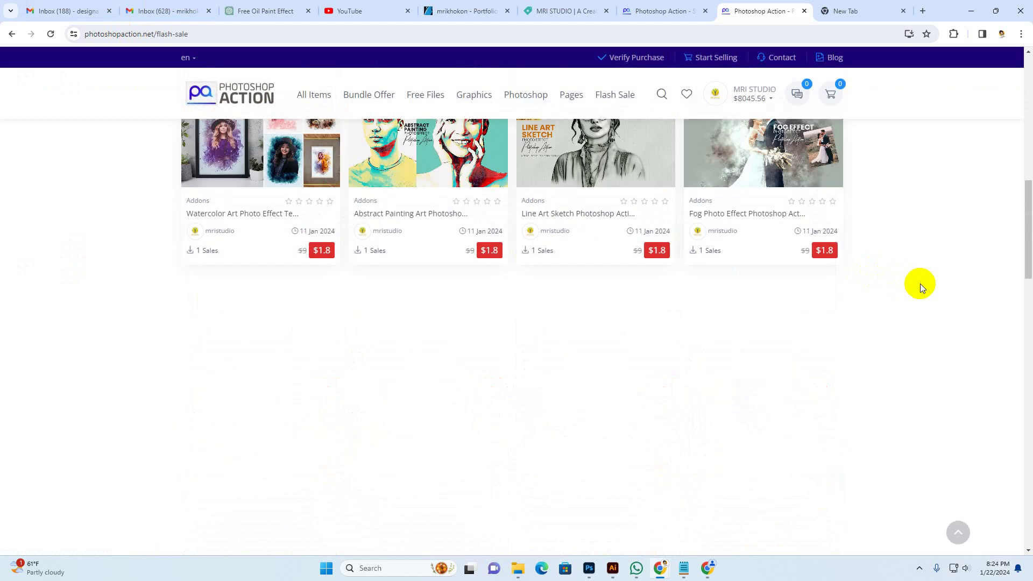
scroll(920, 283, "up", 15)
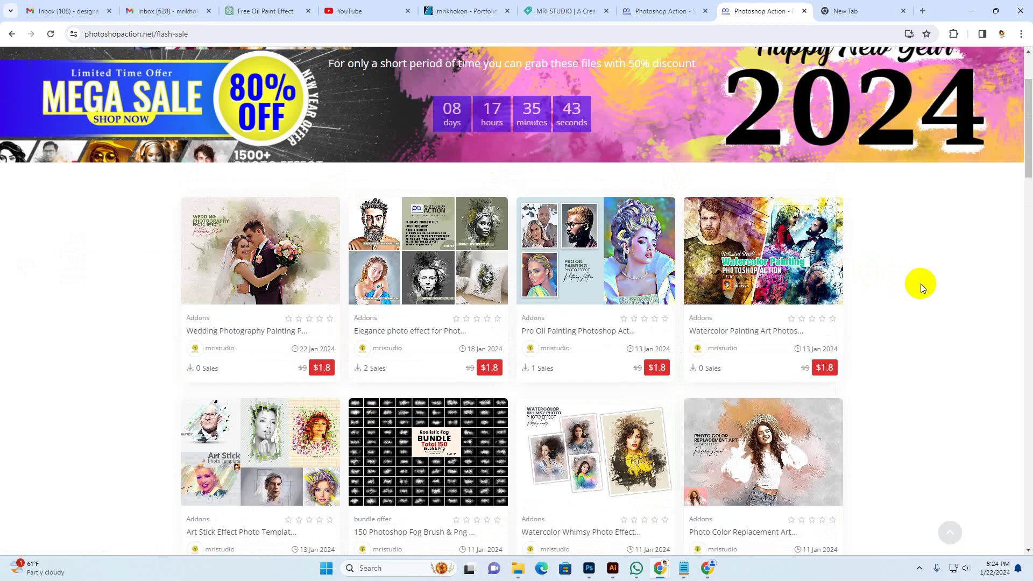
Browse the Free Files category on photoshopaction.net and go on to page 2 of its listings.
left_click(627, 12)
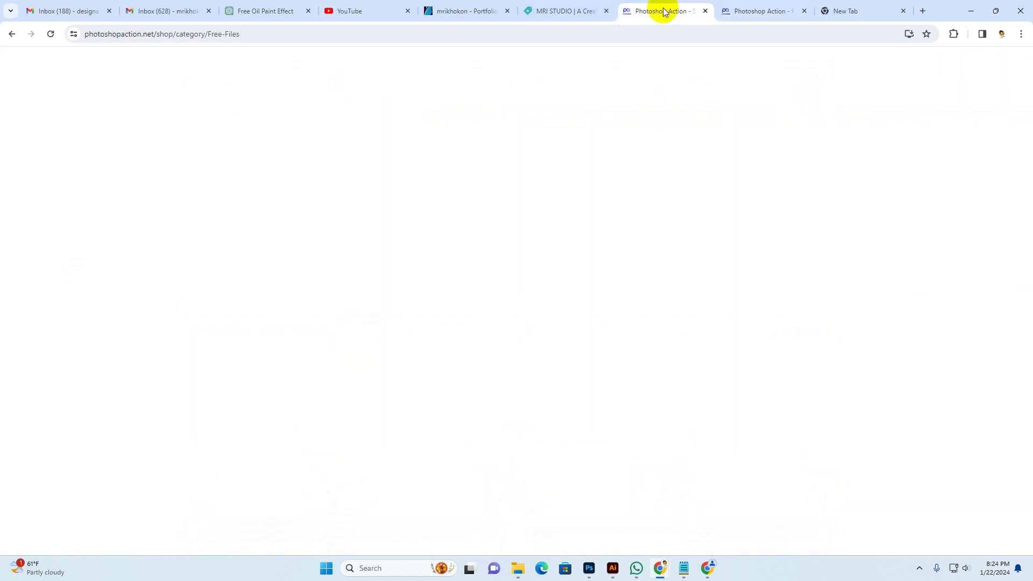
scroll(376, 115, "up", 1)
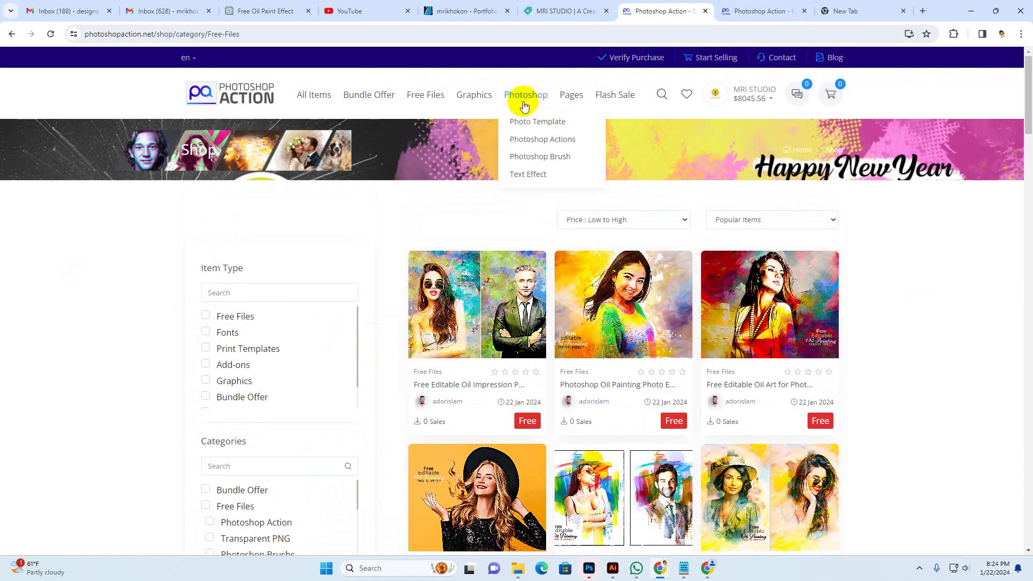
mouse_move(435, 97)
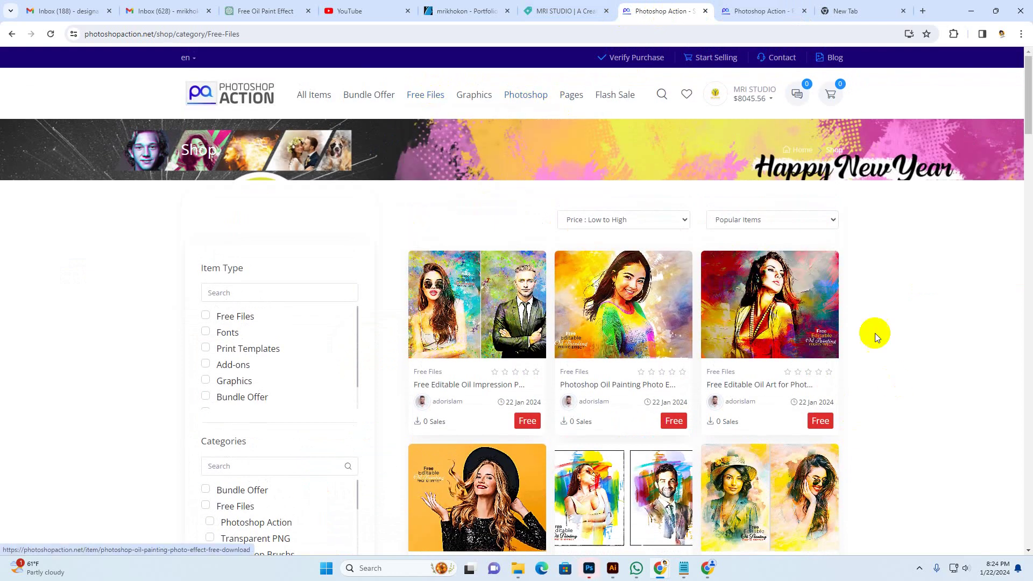
scroll(894, 437, "down", 5)
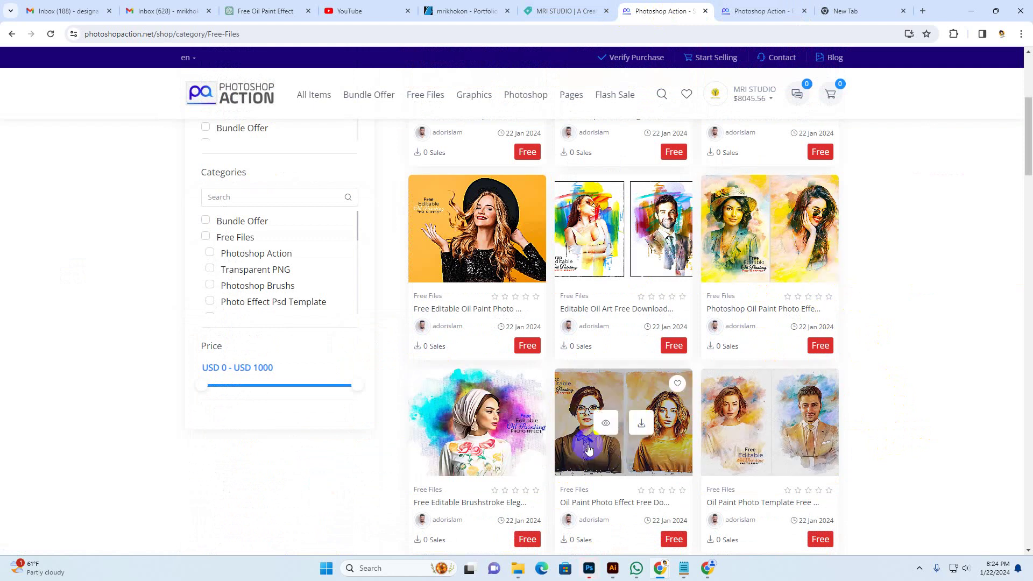
scroll(369, 409, "down", 11)
scroll(835, 317, "down", 4)
scroll(878, 289, "up", 5)
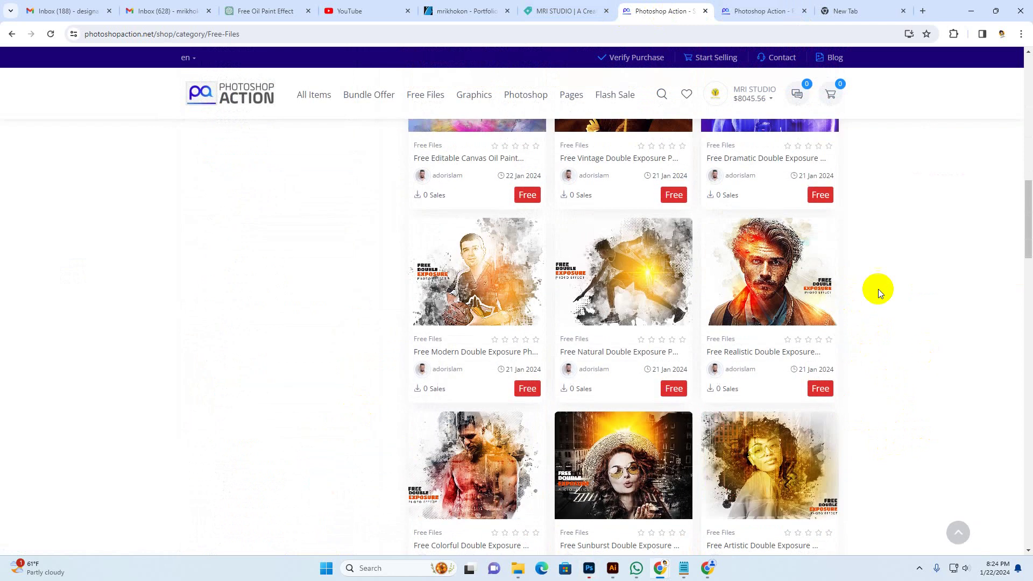
scroll(908, 398, "down", 1)
scroll(907, 395, "down", 20)
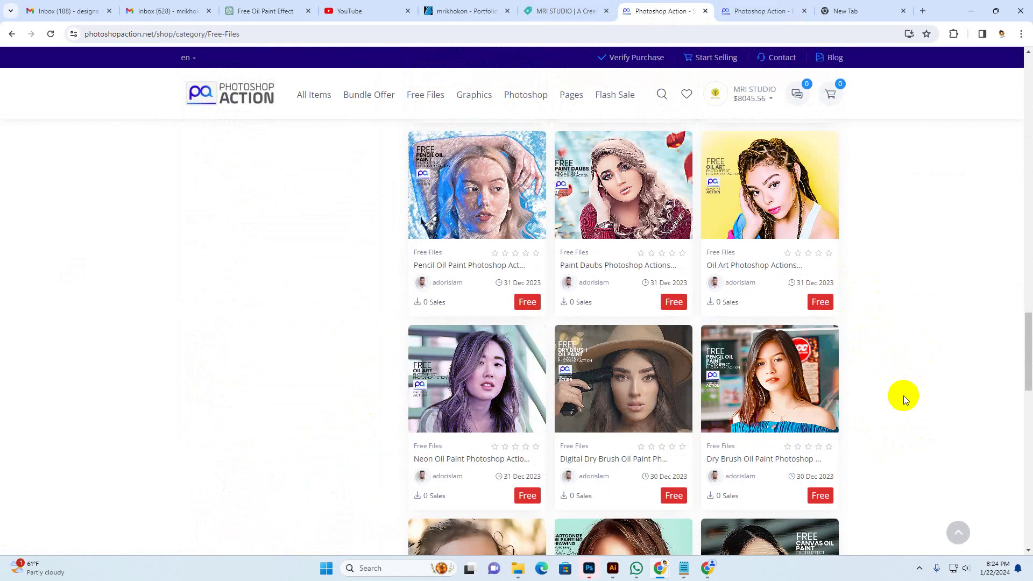
scroll(906, 387, "down", 10)
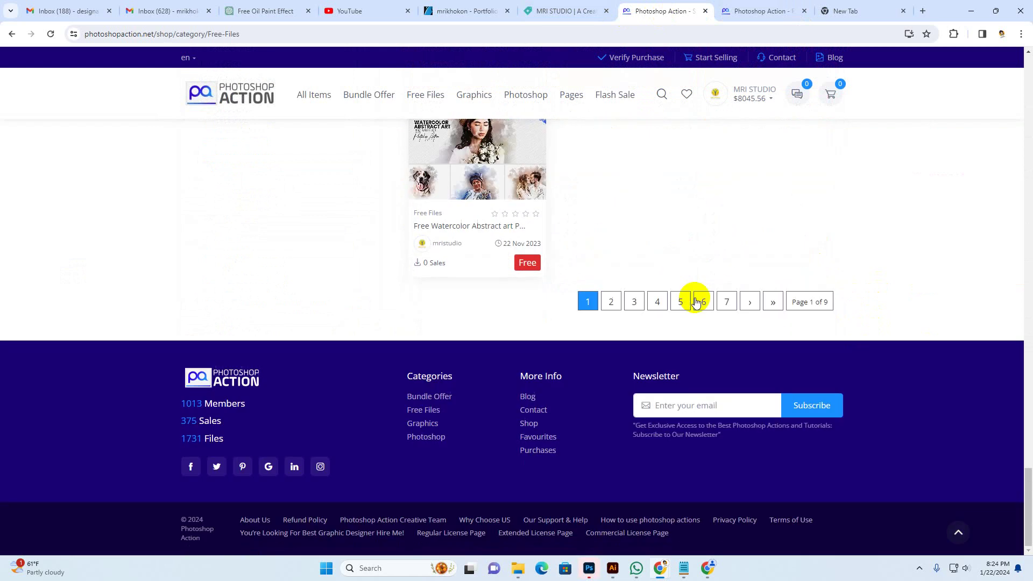
left_click(611, 303)
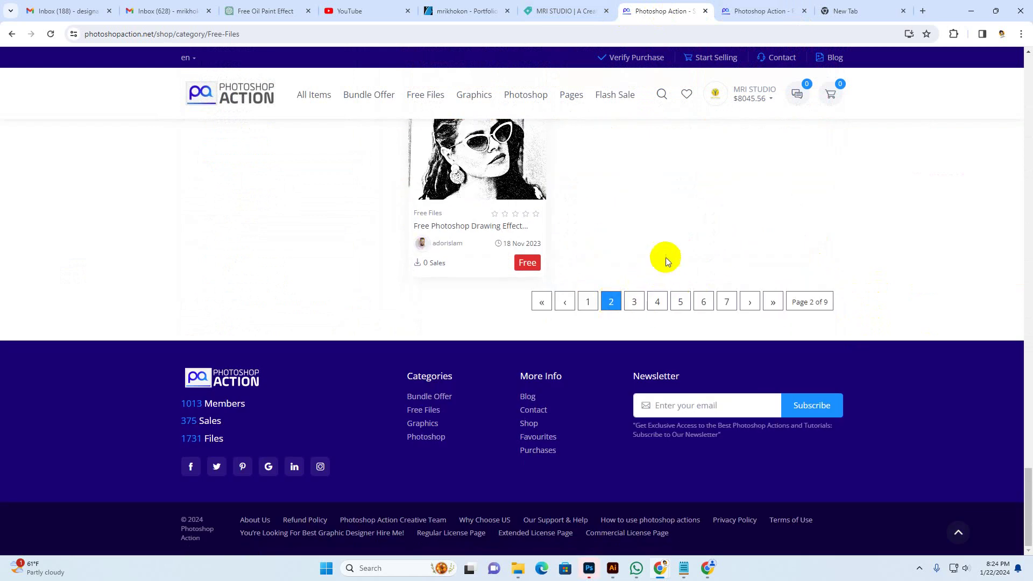
Leave the Free Files listings and look through the discounted actions on the open Flash Sale page of photoshopaction.net.
scroll(692, 270, "up", 4)
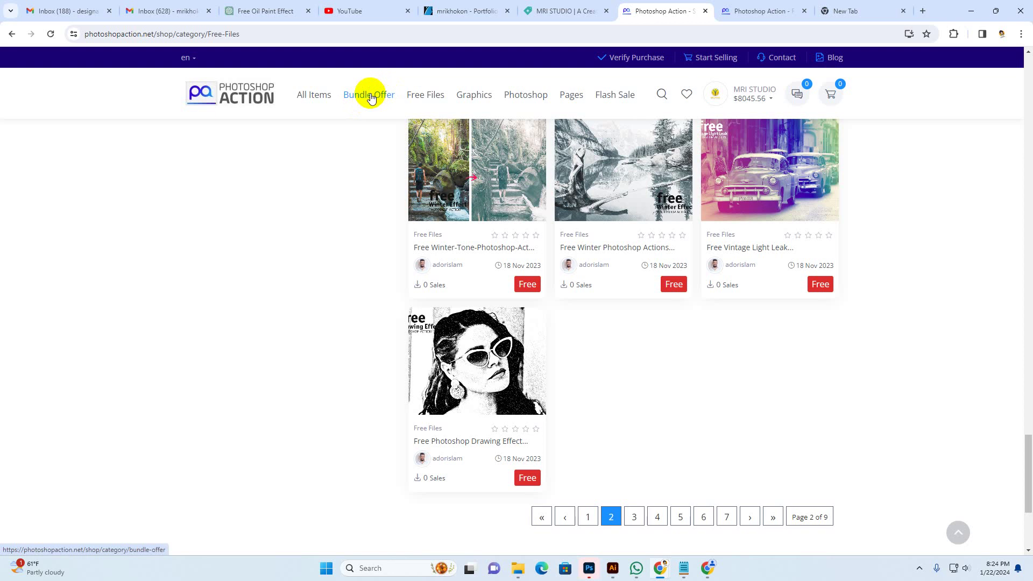
left_click(772, 12)
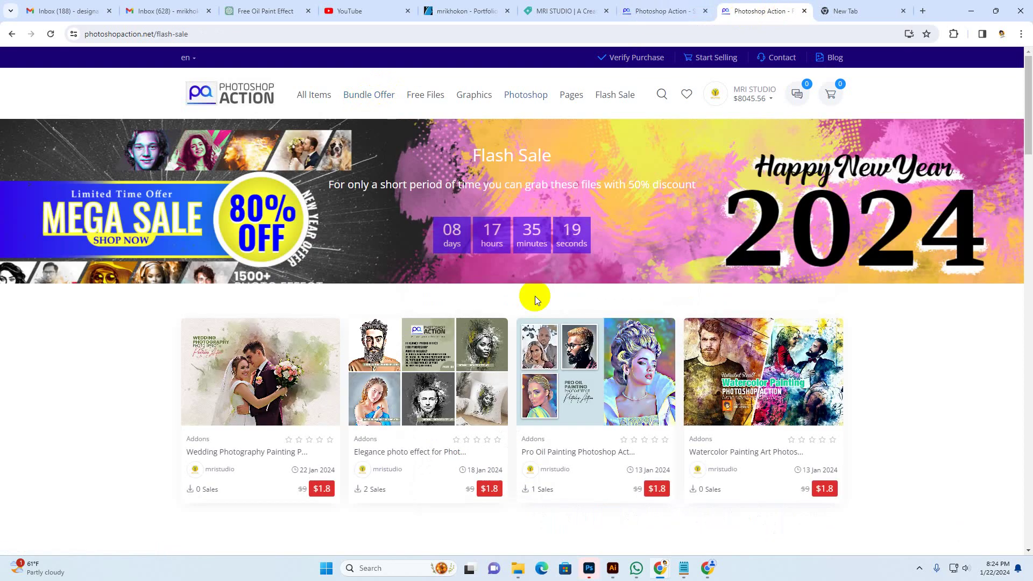
scroll(922, 384, "down", 12)
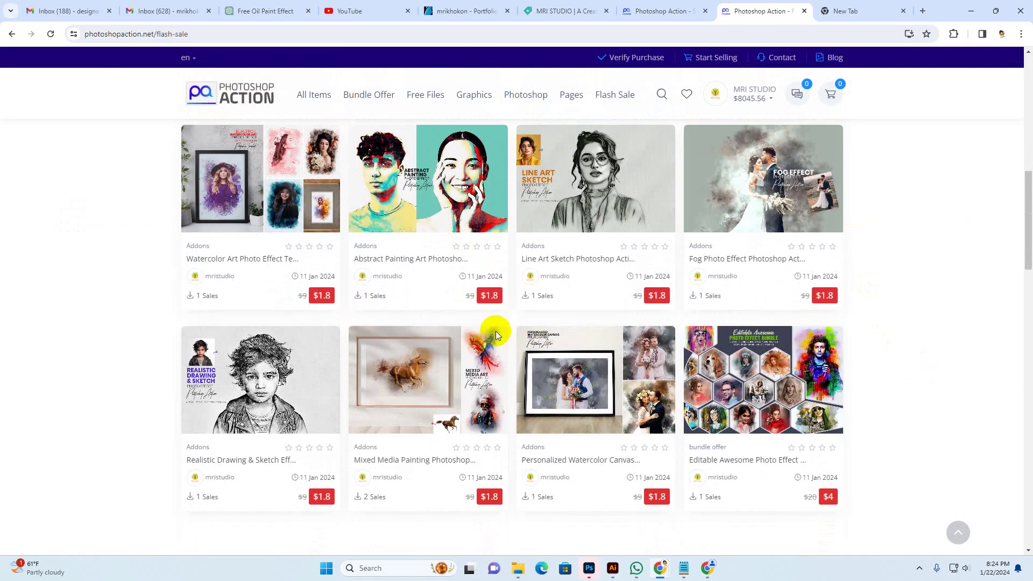
scroll(925, 318, "down", 4)
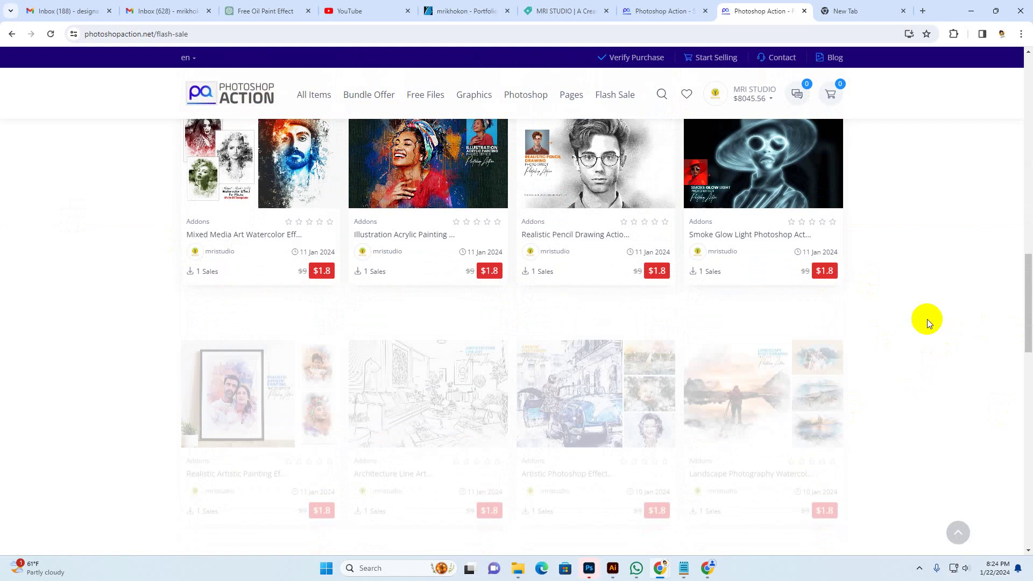
Look over the MRI STUDIO shop on Creative Market and the author's GraphicRiver portfolio.
left_click(559, 11)
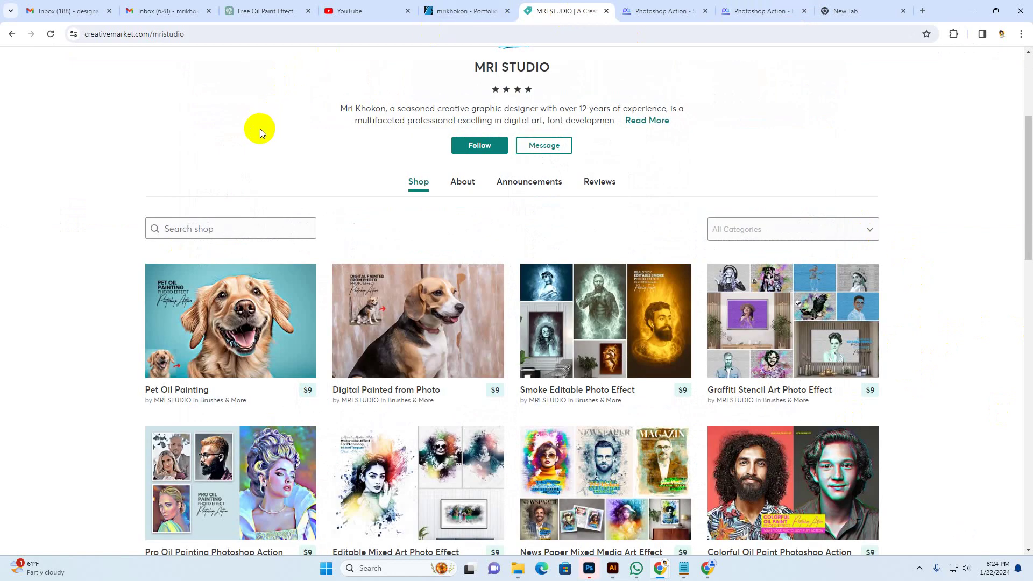
scroll(260, 129, "up", 4)
scroll(201, 207, "down", 4)
left_click(454, 11)
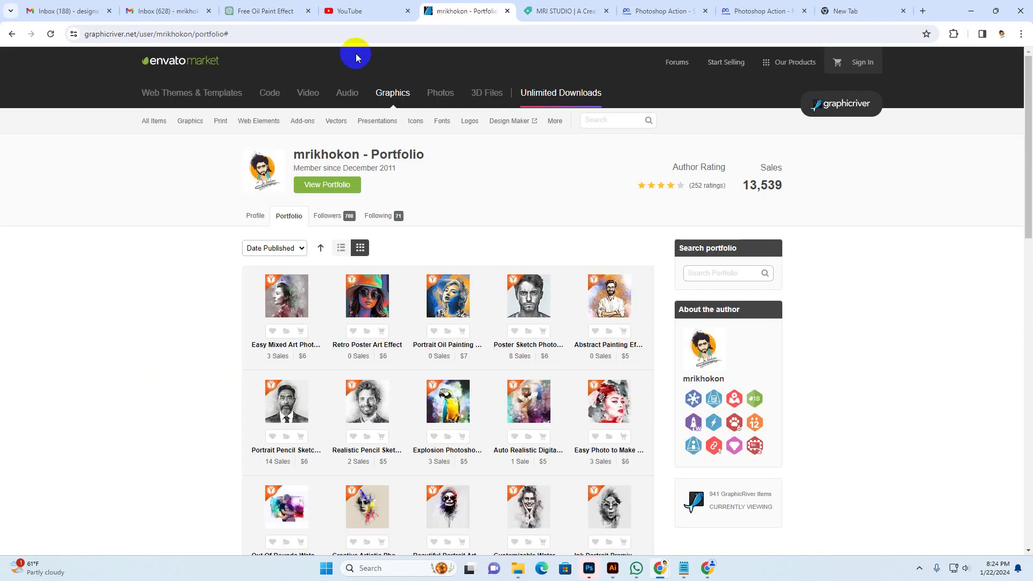
left_click(558, 13)
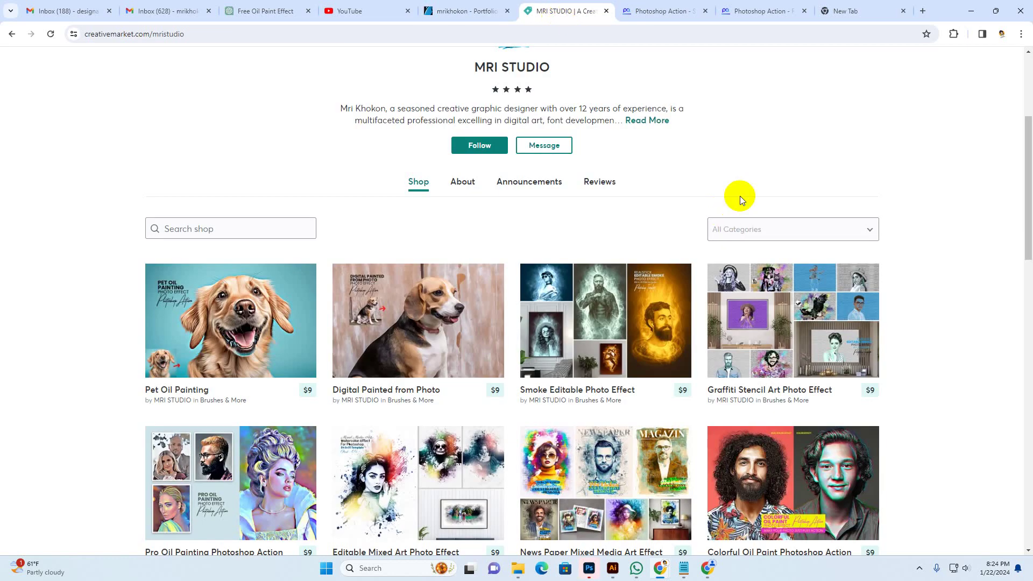
scroll(913, 244, "down", 9)
scroll(914, 249, "up", 4)
scroll(920, 226, "up", 5)
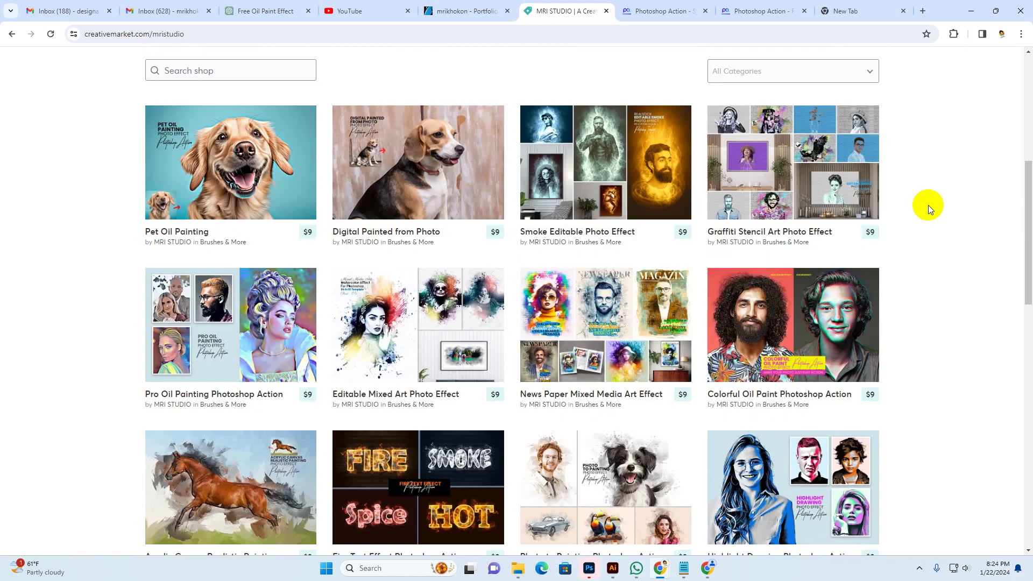
Switch back to Photoshop, dismiss the action's completion message and zoom in on the painted couple to inspect the result.
left_click(597, 570)
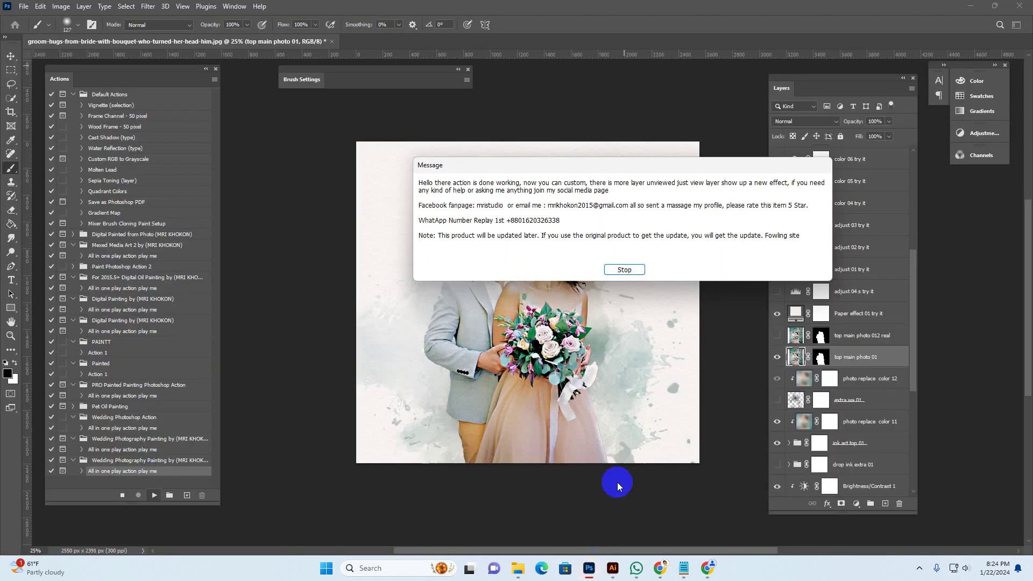
left_click(624, 269)
key("z")
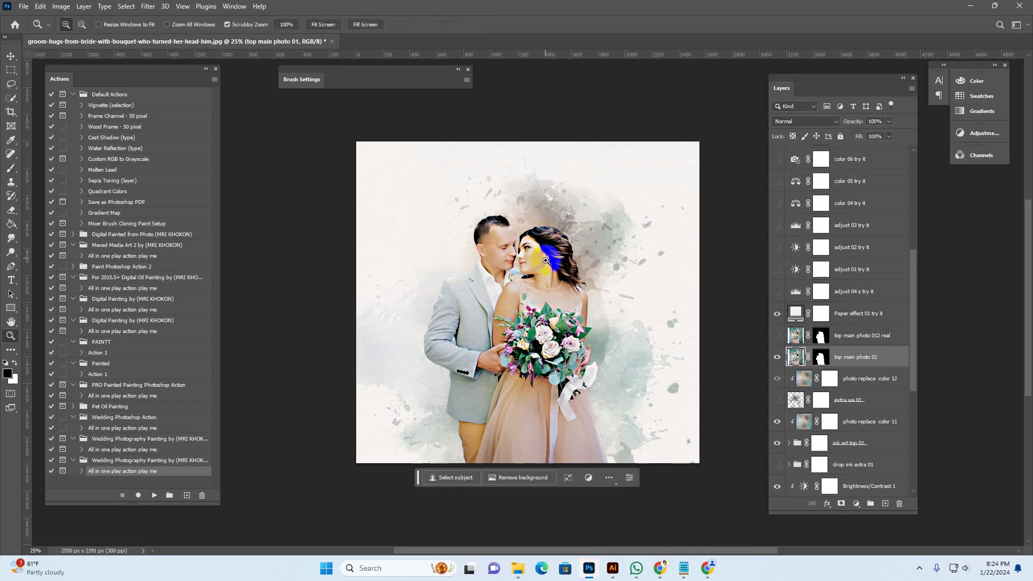
left_click(545, 261)
left_click_drag(572, 276, 548, 262)
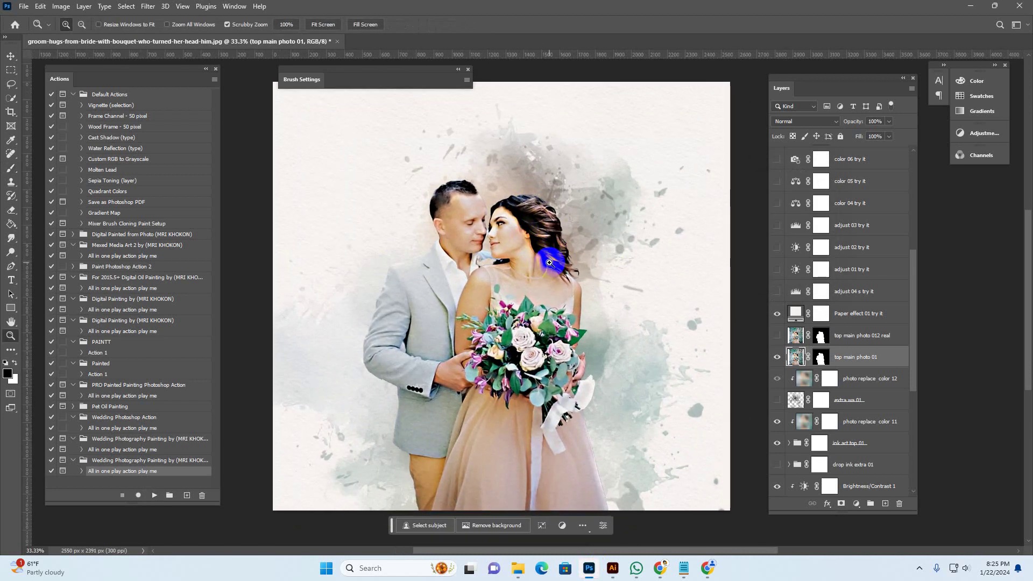